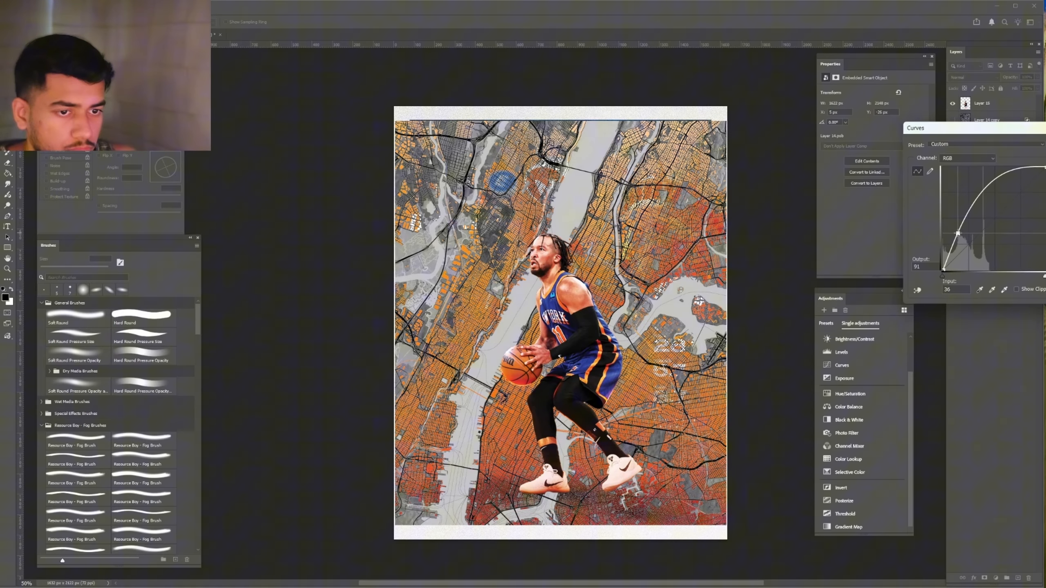
Brighten the street map with an RGB curve and paint its layer mask to reveal the map around the player's legs, undoing the last stroke
{"action": "left_click_drag", "start_coordinate": [958, 233], "coordinate": [979, 243]}
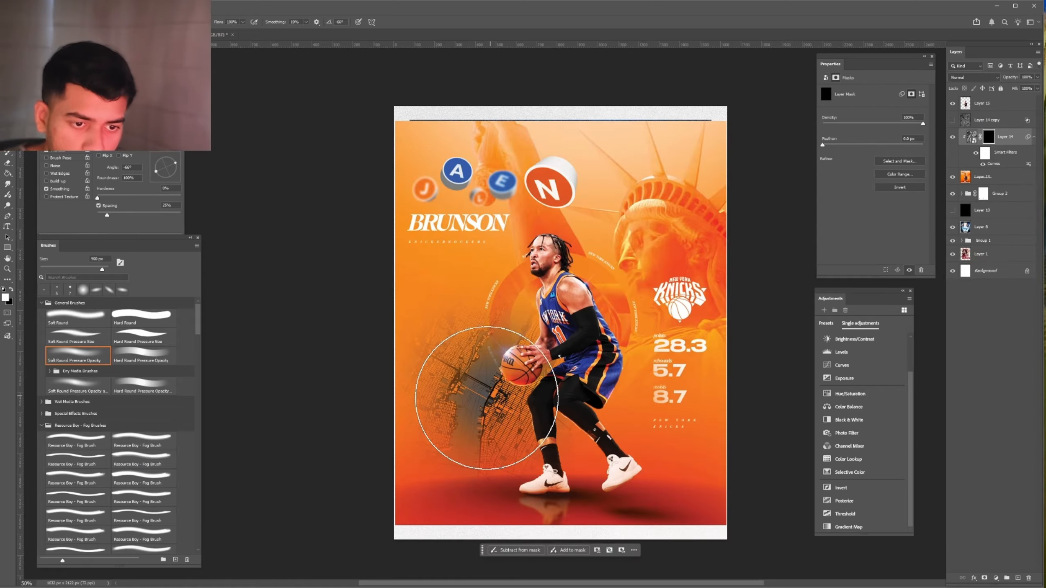
{"action": "mouse_move", "coordinate": [432, 370]}
{"action": "left_mouse_down"}
{"action": "mouse_move", "coordinate": [467, 315]}
{"action": "mouse_move", "coordinate": [467, 359]}
{"action": "mouse_move", "coordinate": [422, 434]}
{"action": "mouse_move", "coordinate": [444, 468]}
{"action": "mouse_move", "coordinate": [581, 526]}
{"action": "mouse_move", "coordinate": [618, 469]}
{"action": "mouse_move", "coordinate": [626, 516]}
{"action": "mouse_move", "coordinate": [700, 503]}
{"action": "mouse_move", "coordinate": [533, 491]}
{"action": "mouse_move", "coordinate": [542, 532]}
{"action": "left_mouse_up"}
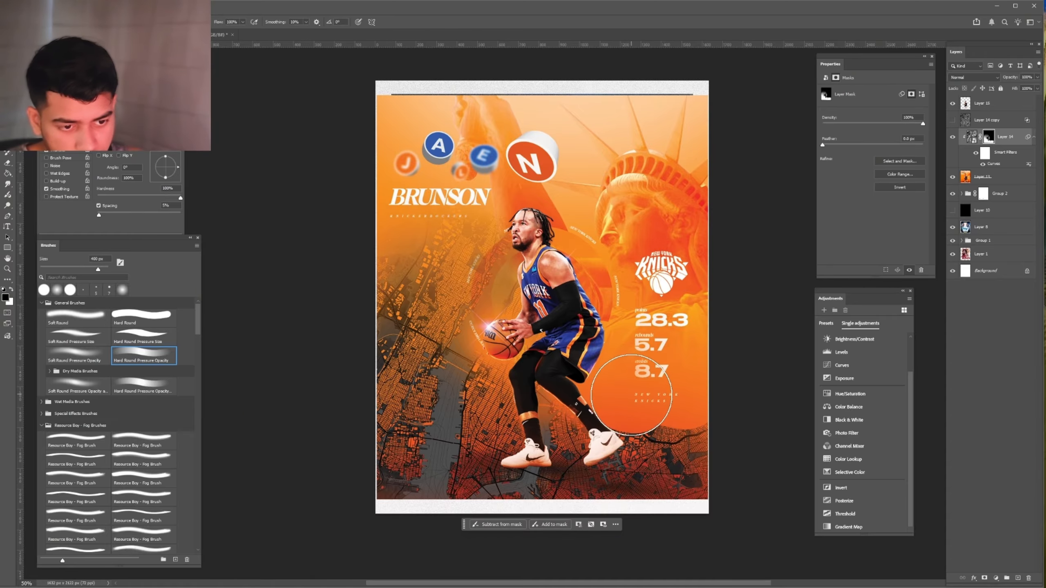
{"action": "key", "text": "ctrl+z"}
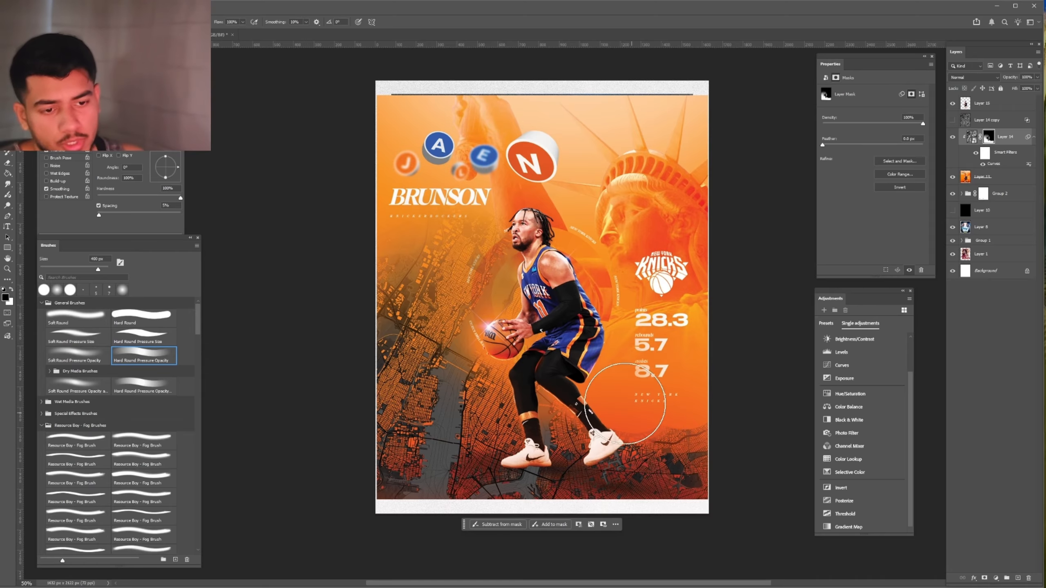
{"action": "left_click", "coordinate": [57, 290]}
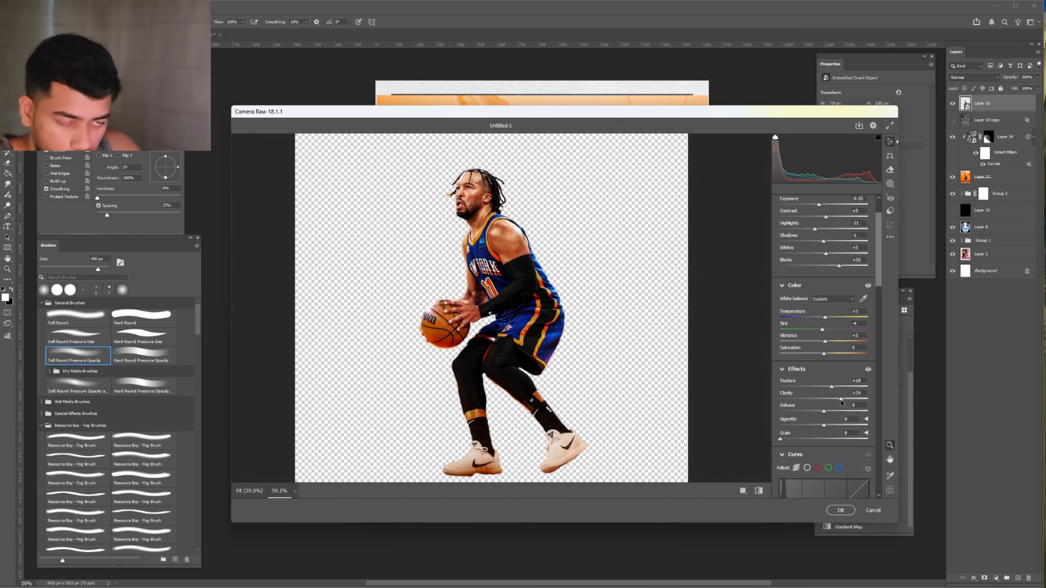
Apply a Camera Raw filter to the player cutout, fine-tuning its Clarity
{"action": "left_click_drag", "start_coordinate": [841, 400], "coordinate": [839, 400]}
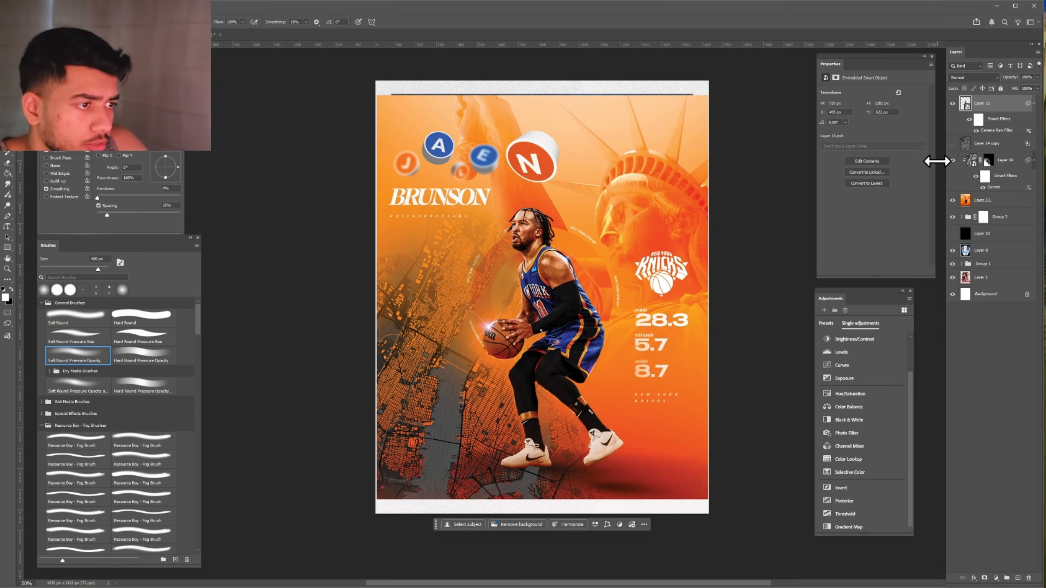
Apply a Hue/Saturation smart filter to the masked map layer, shifting its colour to blue
{"action": "left_click", "coordinate": [1001, 167]}
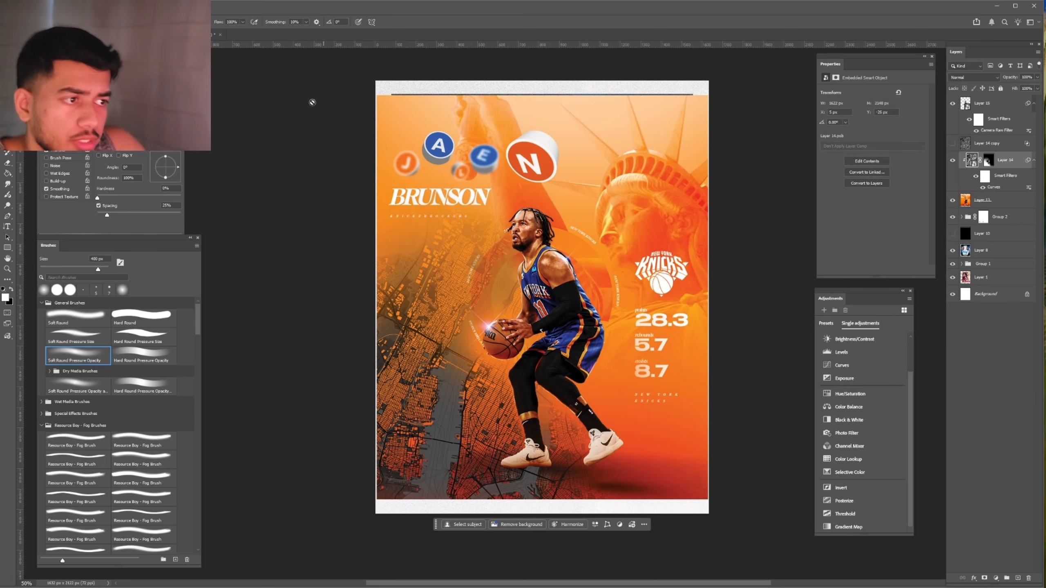
{"action": "left_click", "coordinate": [47, 6]}
{"action": "mouse_move", "coordinate": [62, 33]}
{"action": "left_click", "coordinate": [212, 87]}
{"action": "left_click", "coordinate": [643, 379]}
{"action": "left_click", "coordinate": [700, 322]}
{"action": "left_click_drag", "start_coordinate": [701, 325], "coordinate": [706, 325]}
{"action": "left_click_drag", "start_coordinate": [691, 345], "coordinate": [699, 351]}
{"action": "left_click", "coordinate": [769, 284]}
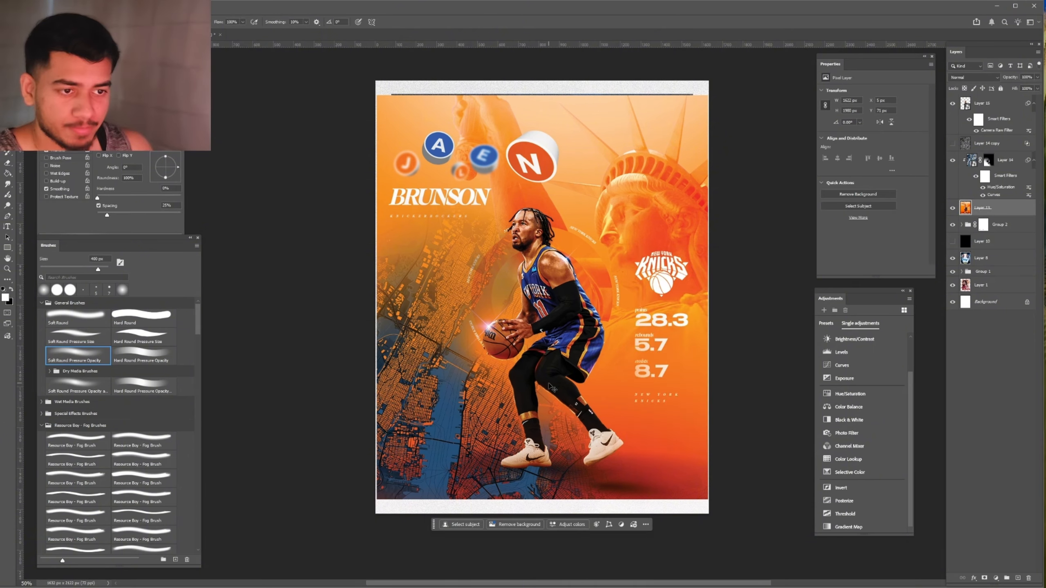
Trace a Pen tool path from below the N token, along the ring beside the player and toward the statue
{"action": "key", "text": "ctrl+plus"}
{"action": "key", "text": "space"}
{"action": "left_click_drag", "start_coordinate": [602, 304], "coordinate": [580, 421]}
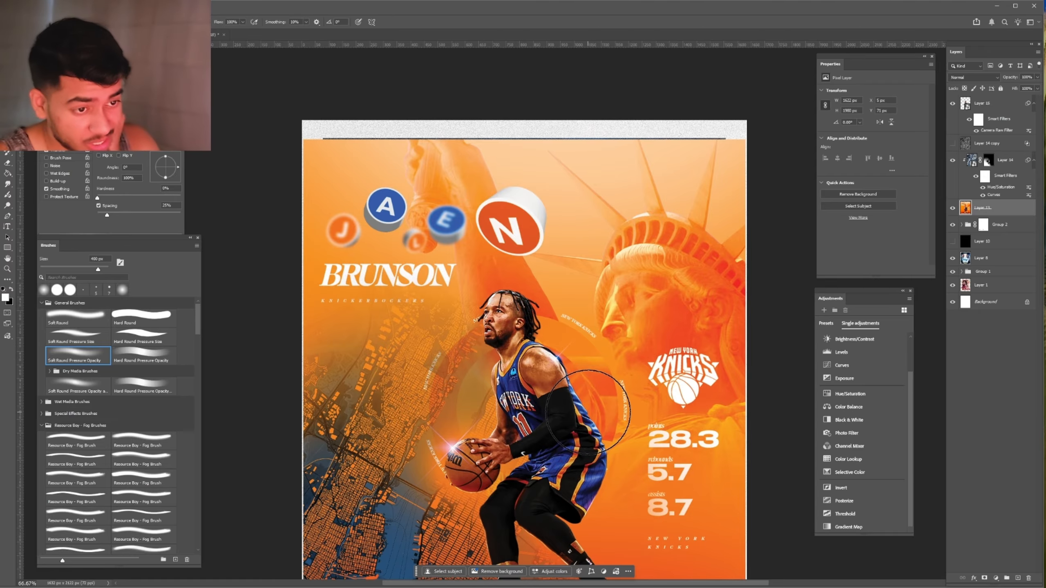
{"action": "key", "text": "p"}
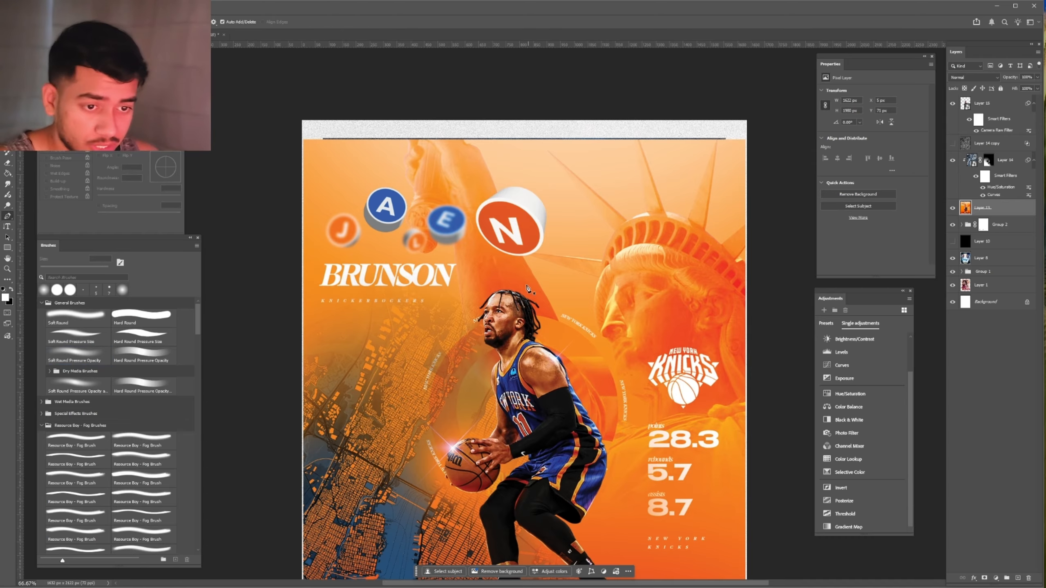
{"action": "key", "text": "ctrl+plus"}
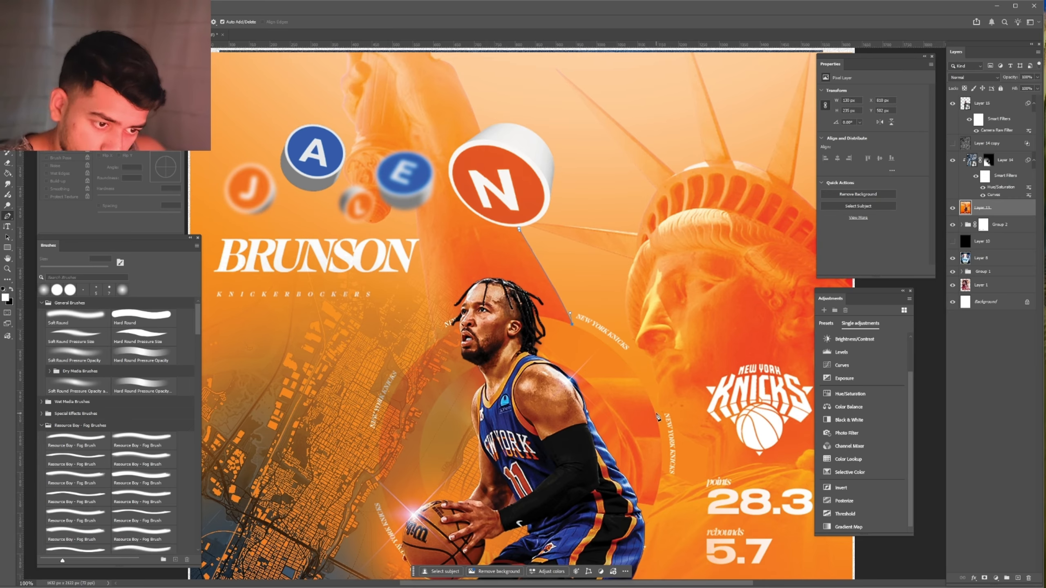
{"action": "left_click", "coordinate": [662, 472], "text": "alt"}
{"action": "left_click", "coordinate": [689, 483]}
{"action": "left_click", "coordinate": [704, 481]}
{"action": "left_click", "coordinate": [709, 446]}
{"action": "left_click_drag", "start_coordinate": [664, 417], "coordinate": [657, 383]}
{"action": "left_click", "coordinate": [664, 418], "text": "alt"}
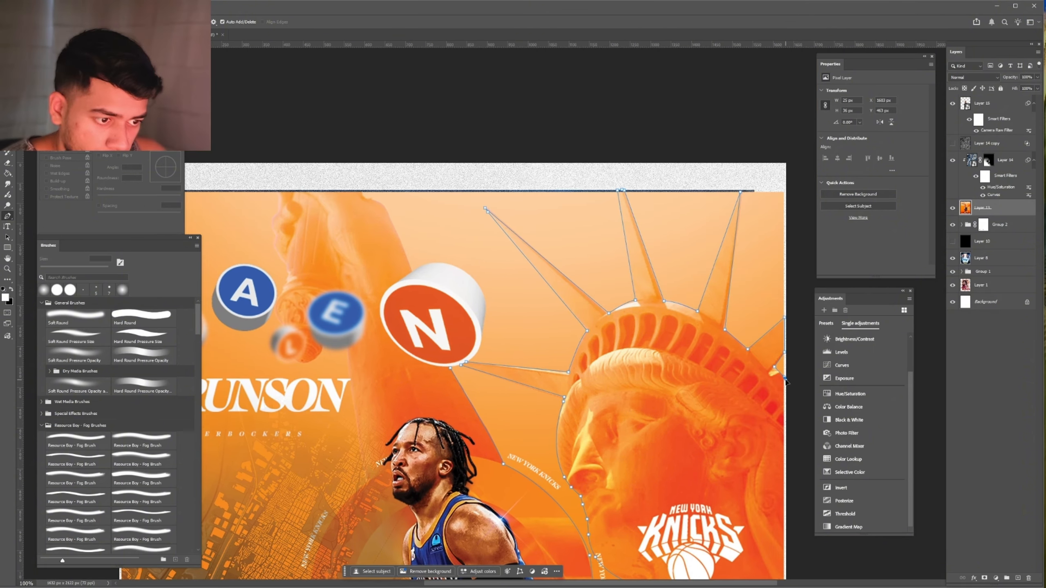
Continue the path across the poster's upper border and along the statue's raised arm to close it around the N token
{"action": "left_click", "coordinate": [785, 176]}
{"action": "left_click", "coordinate": [361, 179]}
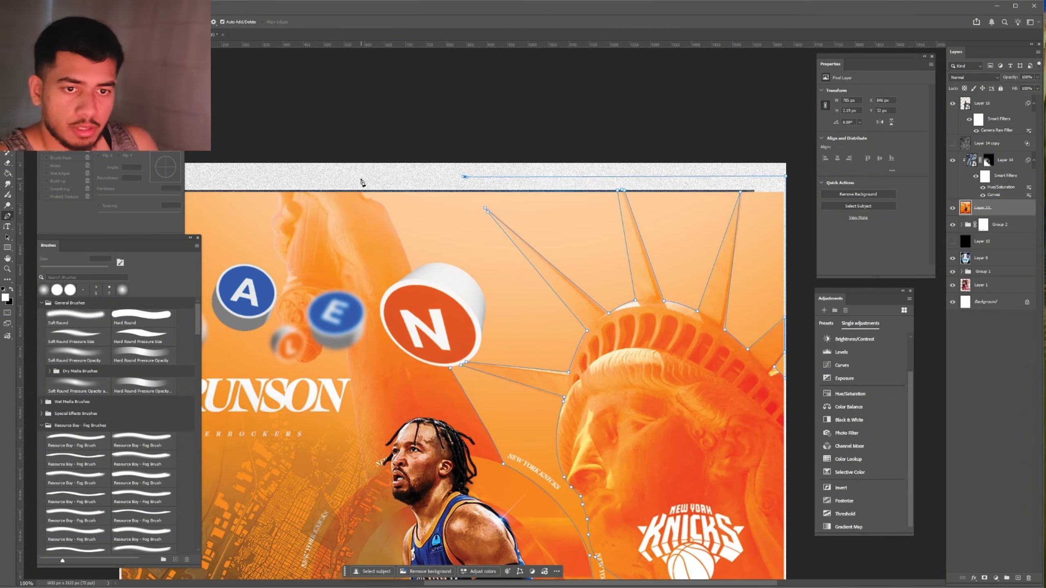
{"action": "left_click", "coordinate": [362, 191]}
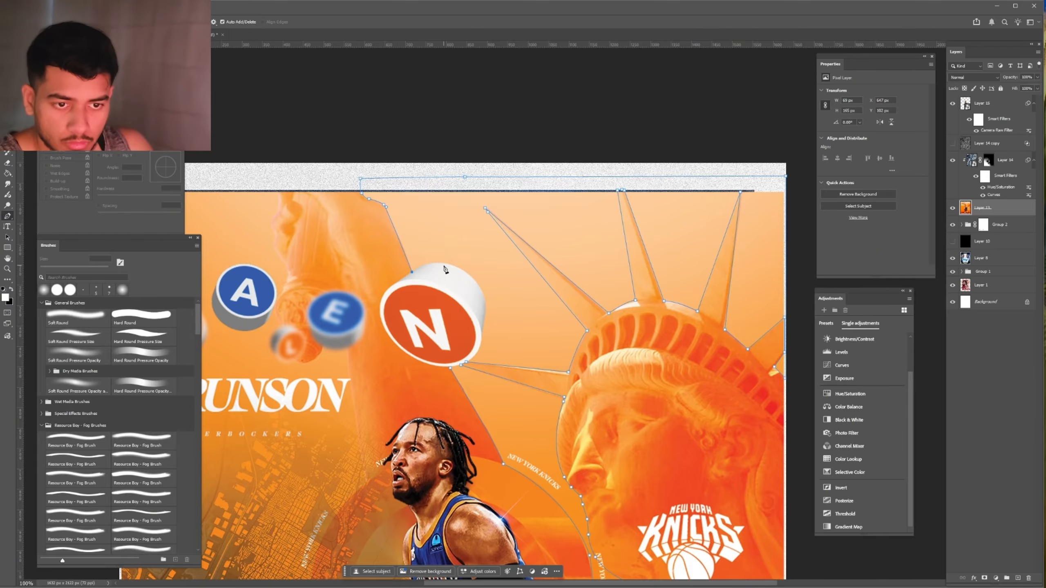
{"action": "left_click_drag", "start_coordinate": [484, 322], "coordinate": [479, 334]}
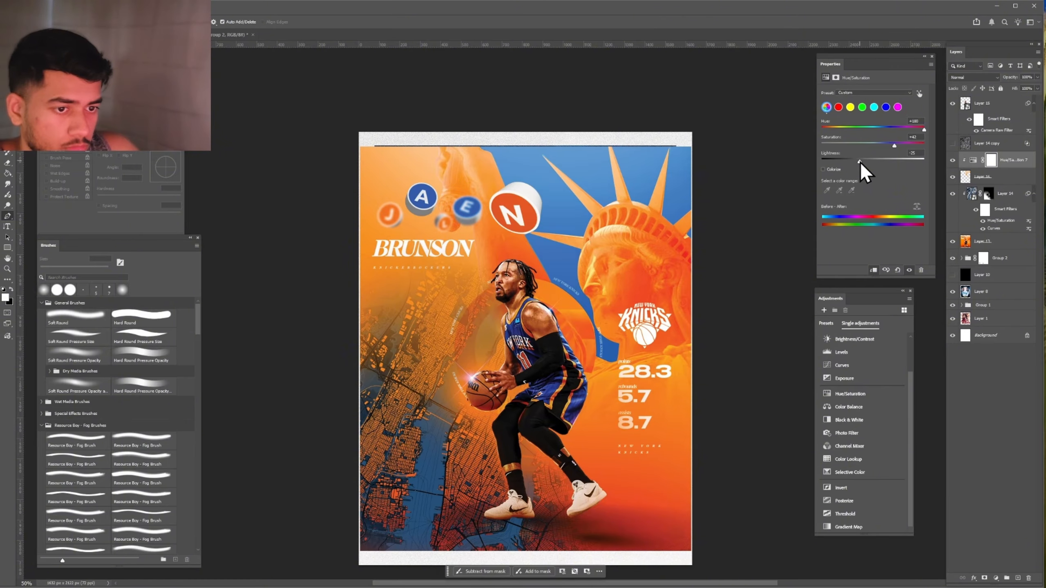
Colour the area behind the statue blue with the clipped Hue/Saturation adjustment, lowering its lightness and raising its hue
{"action": "double_click", "coordinate": [1026, 167]}
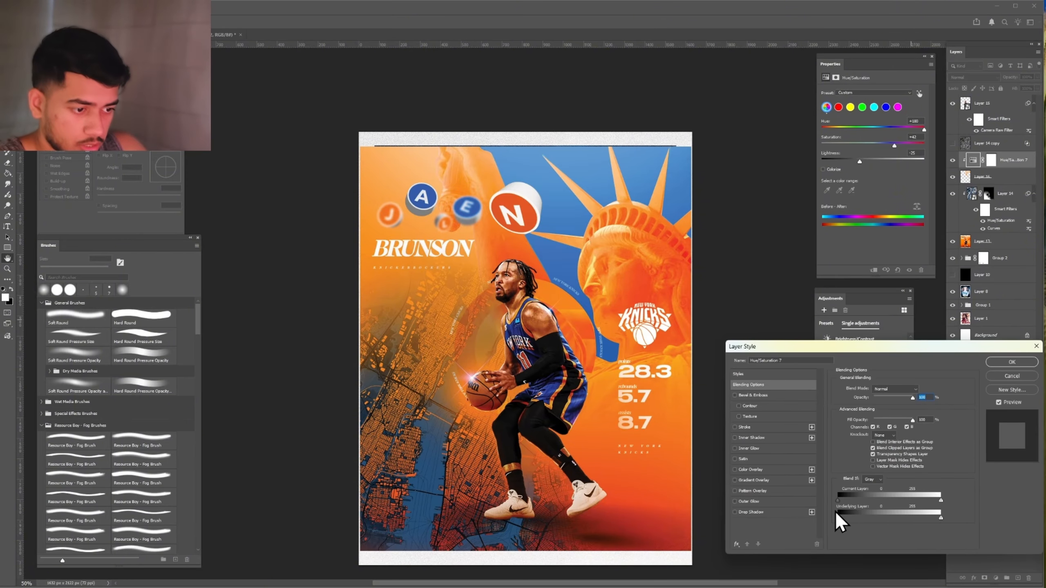
{"action": "left_click_drag", "start_coordinate": [839, 517], "coordinate": [940, 517]}
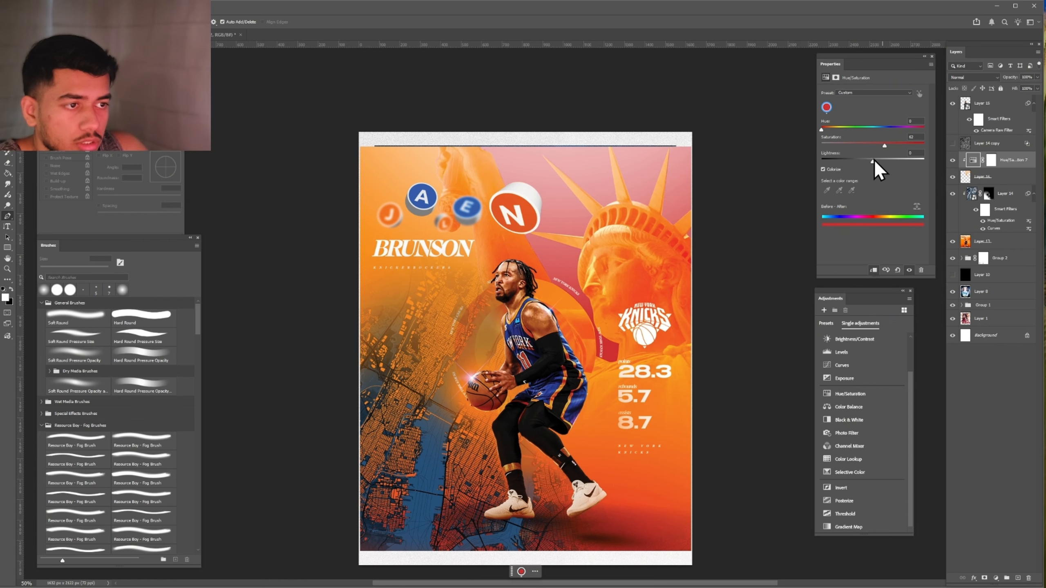
{"action": "mouse_move", "coordinate": [873, 162]}
{"action": "left_mouse_down"}
{"action": "mouse_move", "coordinate": [849, 162]}
{"action": "mouse_move", "coordinate": [860, 162]}
{"action": "left_mouse_up"}
{"action": "left_click_drag", "start_coordinate": [822, 130], "coordinate": [876, 129]}
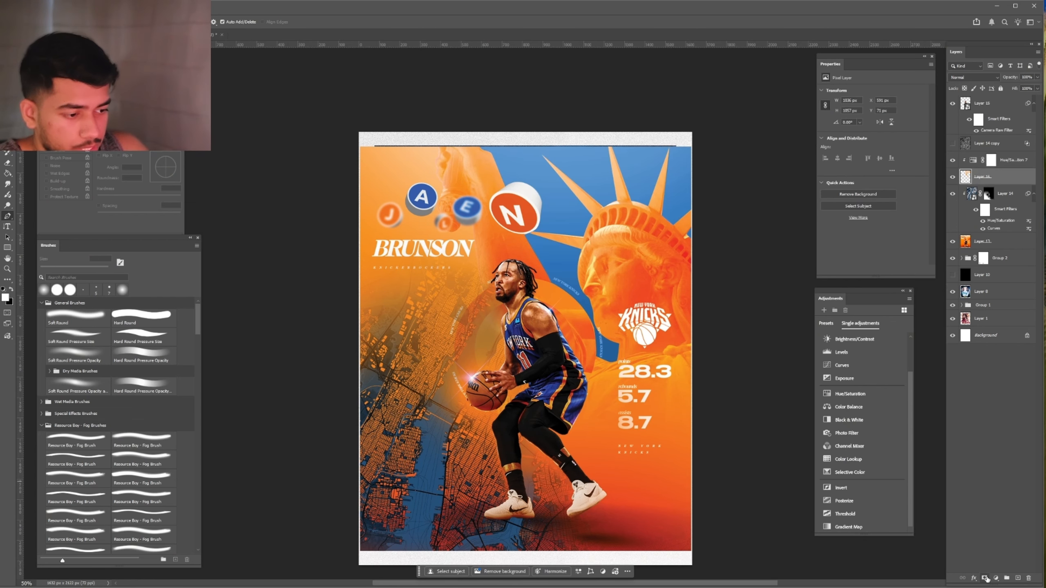
Add a layer mask to the blue background piece and paint out the blue around the statue's head with a soft black brush
{"action": "left_click", "coordinate": [986, 579]}
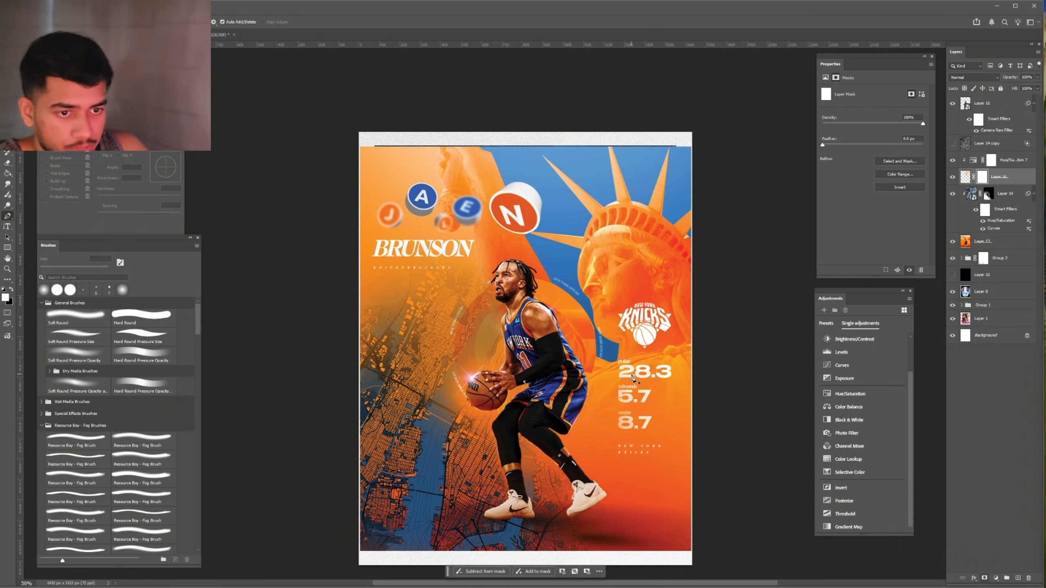
{"action": "key", "text": "b"}
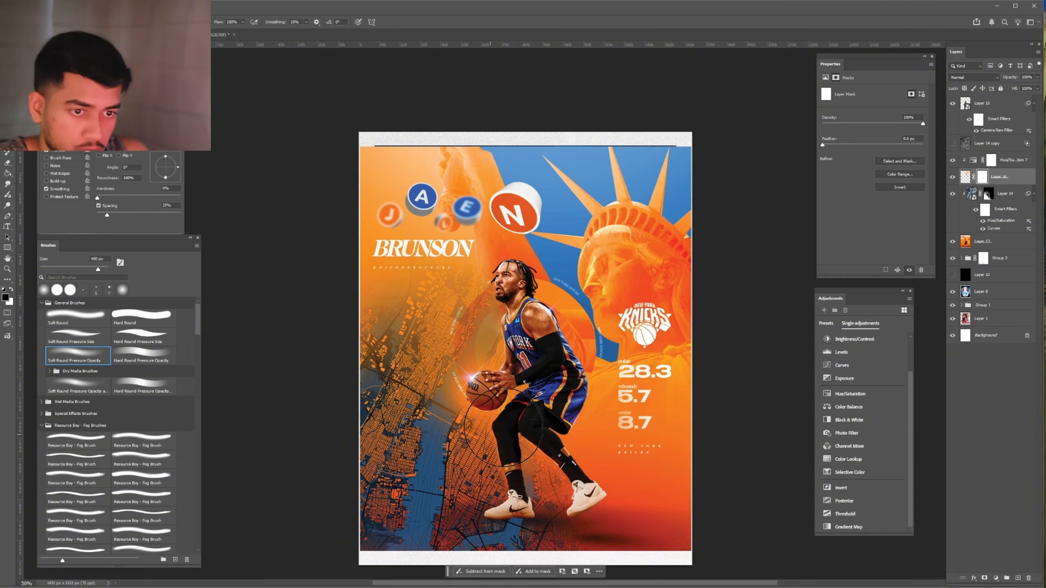
{"action": "left_click_drag", "start_coordinate": [603, 243], "coordinate": [640, 222]}
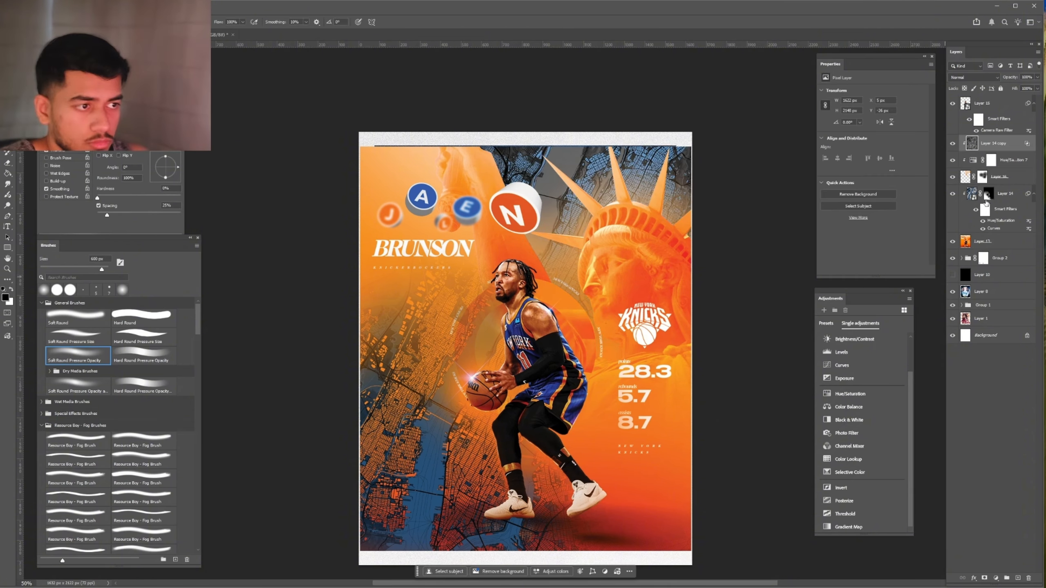
Set Blend If on the map copy, lowering the current layer's white limit to about 88 so only the dark street lines stay
{"action": "double_click", "coordinate": [1014, 145]}
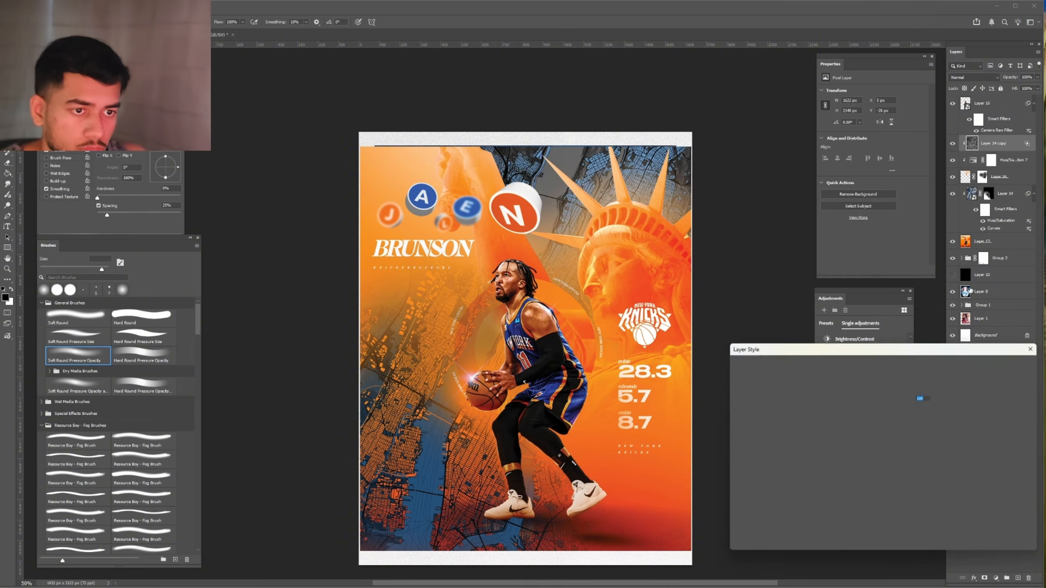
{"action": "left_click_drag", "start_coordinate": [838, 519], "coordinate": [731, 521]}
{"action": "left_click_drag", "start_coordinate": [941, 501], "coordinate": [878, 502]}
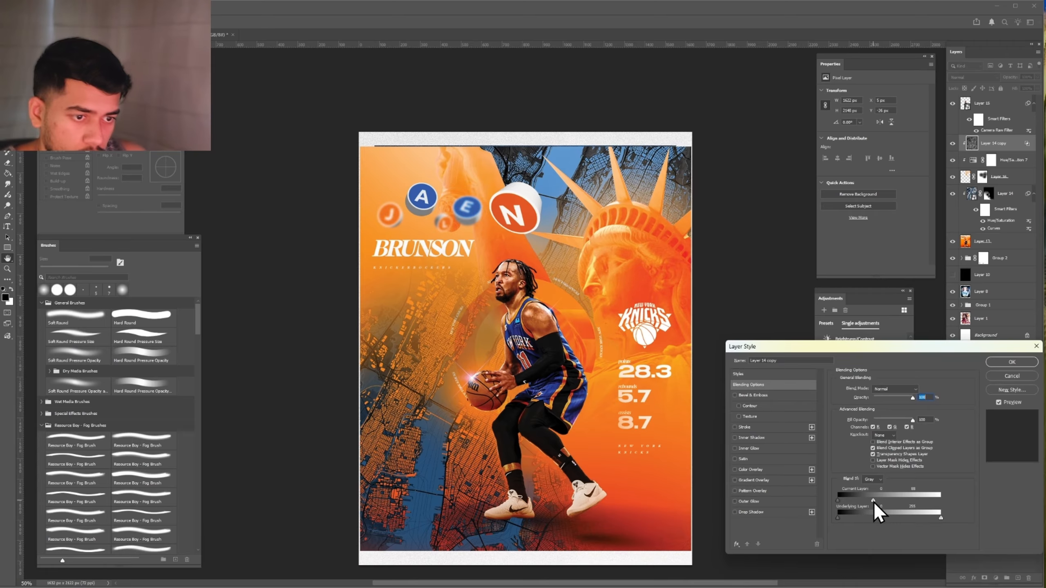
Add a colorized blue Hue/Saturation adjustment above the player with saturation about 90, and invert its mask
{"action": "key", "text": "ctrl+plus"}
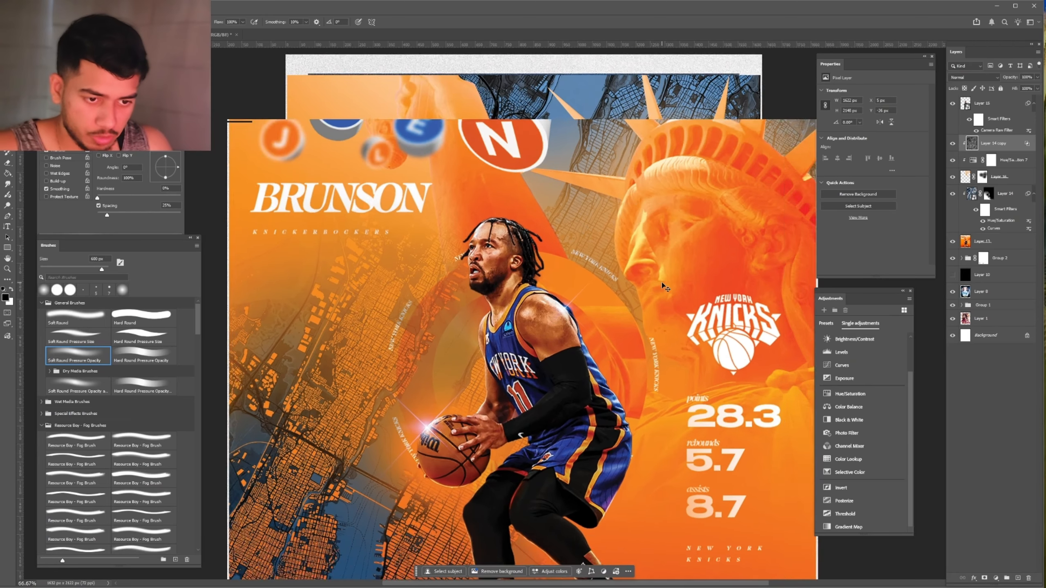
{"action": "key", "text": "ctrl+plus"}
{"action": "left_click_drag", "start_coordinate": [329, 254], "coordinate": [451, 329]}
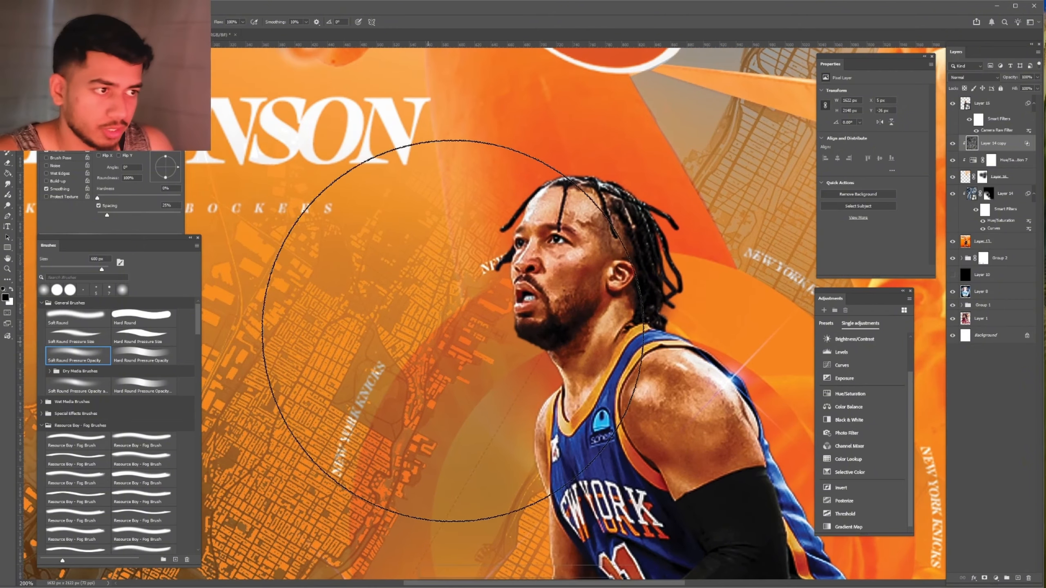
{"action": "left_click", "coordinate": [988, 103]}
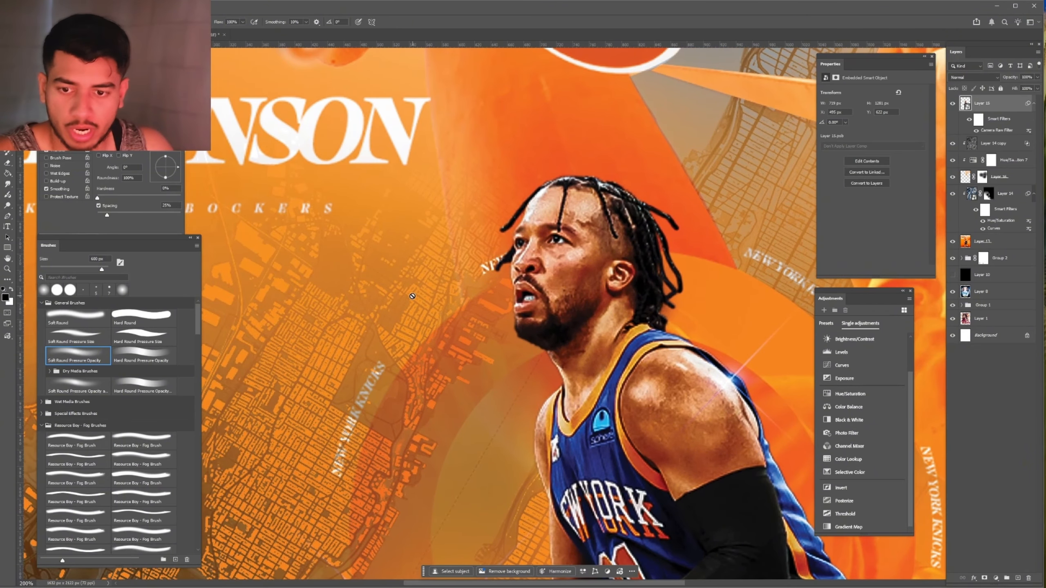
{"action": "left_click", "coordinate": [850, 394]}
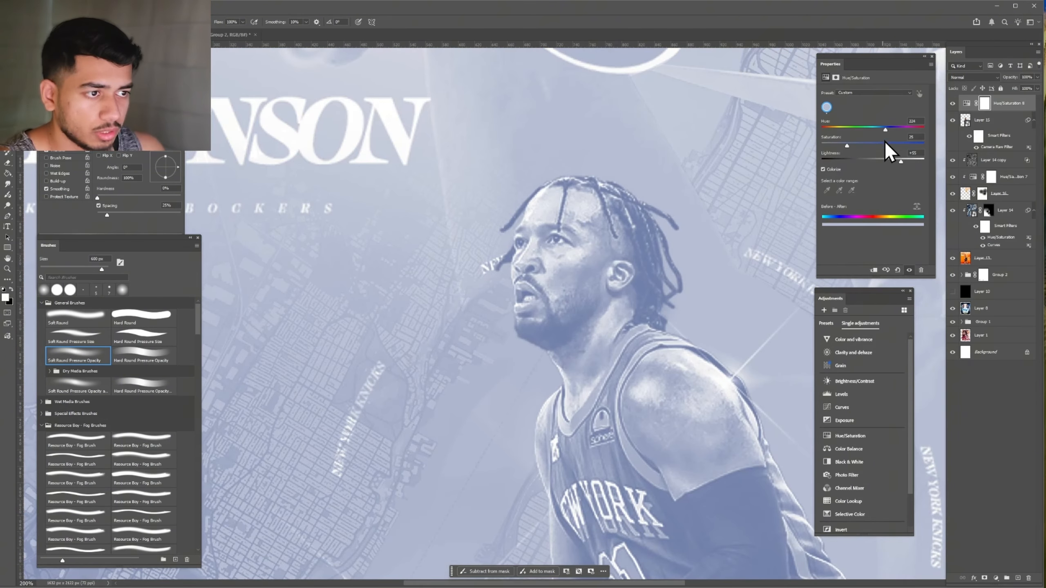
{"action": "left_click_drag", "start_coordinate": [885, 143], "coordinate": [914, 146]}
{"action": "key", "text": "ctrl+i"}
Paint the blue adjustment onto both of the player's eyes with a small hard round pressure-opacity brush and fine-tune its sliders
{"action": "key", "text": "ctrl+plus"}
{"action": "left_click", "coordinate": [143, 355]}
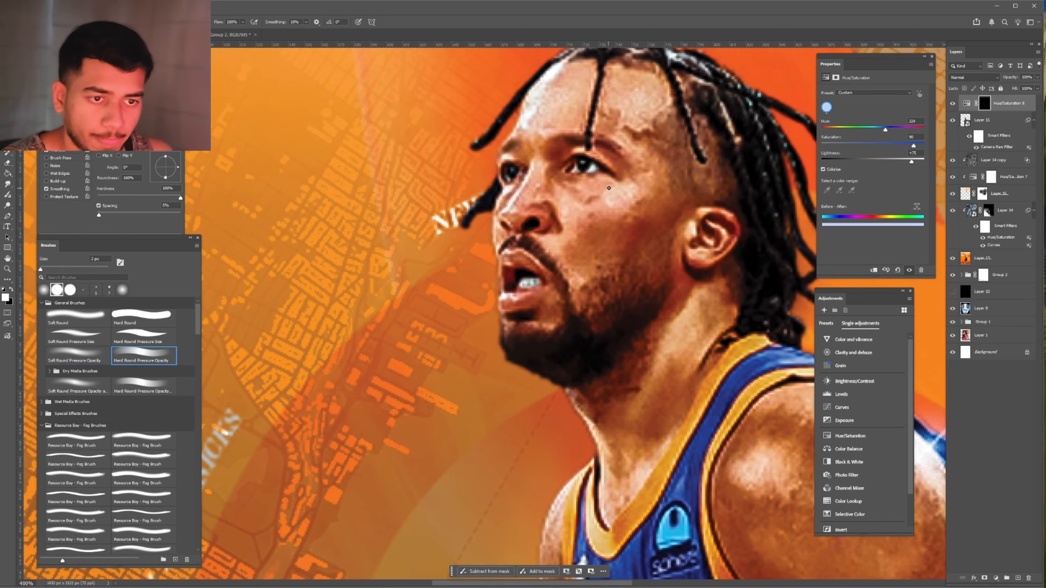
{"action": "key", "text": "ctrl+plus"}
{"action": "key", "text": "ctrl+plus"}
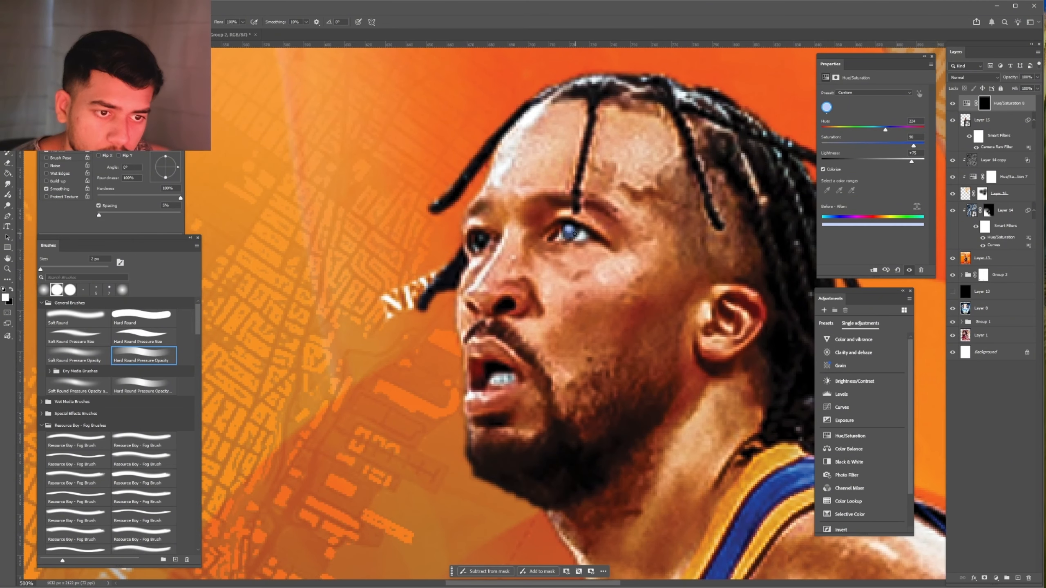
{"action": "left_click_drag", "start_coordinate": [568, 229], "coordinate": [569, 229]}
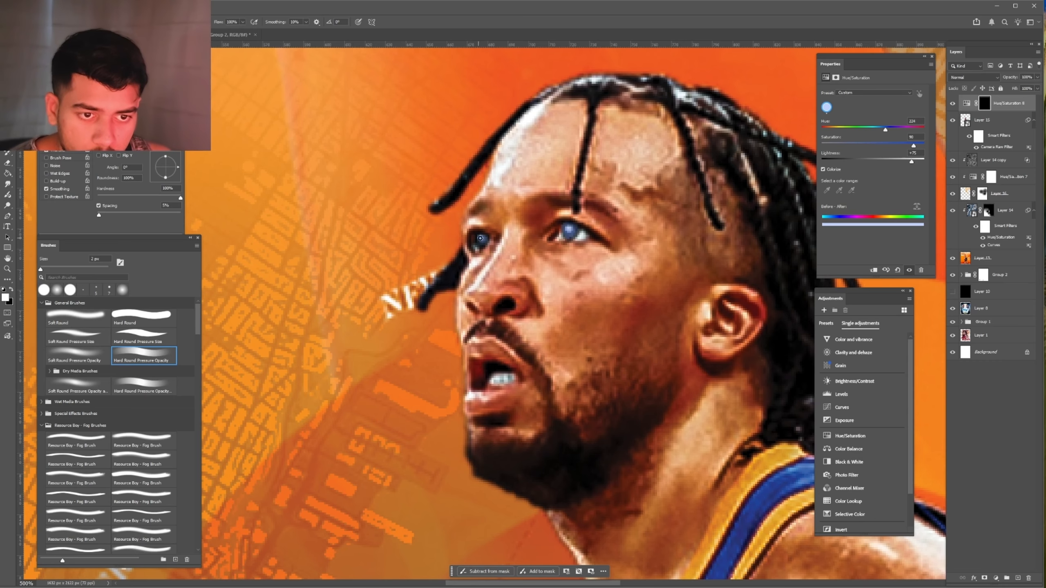
{"action": "mouse_move", "coordinate": [911, 161]}
{"action": "left_mouse_down"}
{"action": "mouse_move", "coordinate": [883, 129]}
{"action": "mouse_move", "coordinate": [918, 145]}
{"action": "left_mouse_up"}
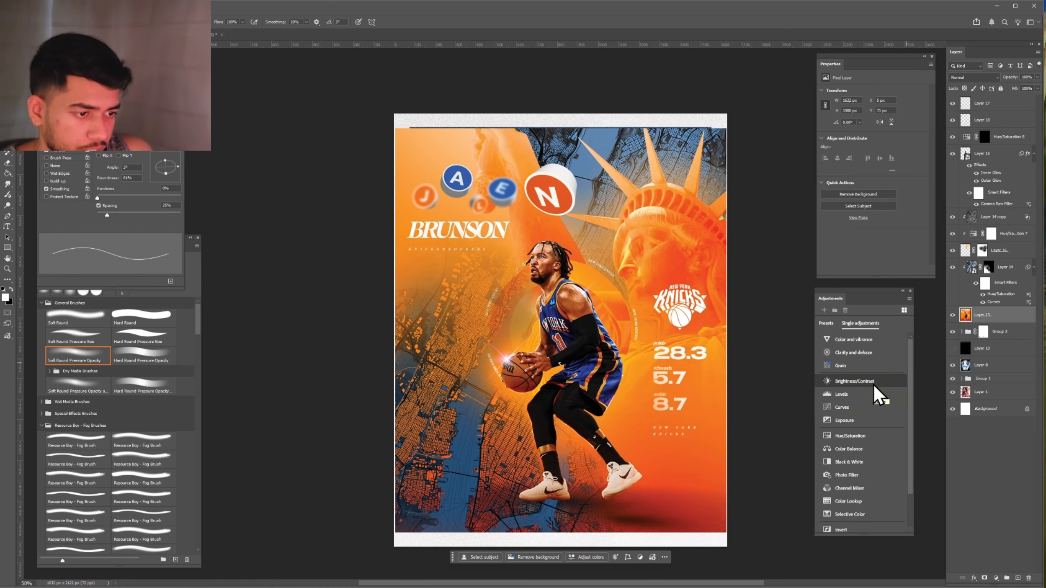
Add a Brightness/Contrast adjustment clipped to the orange statue background and raise its contrast to about 70
{"action": "left_click", "coordinate": [855, 381]}
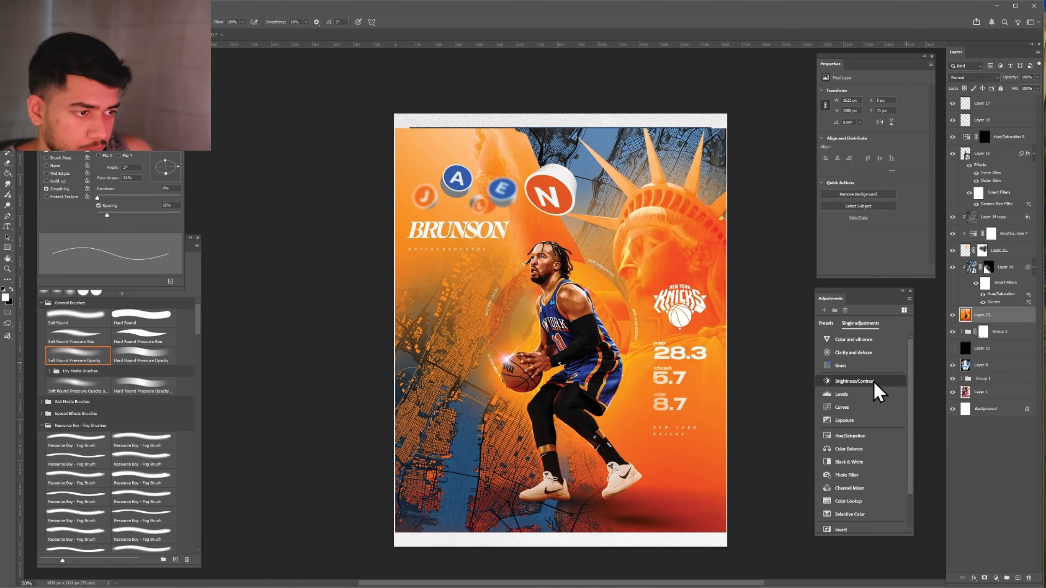
{"action": "left_click_drag", "start_coordinate": [873, 130], "coordinate": [901, 131]}
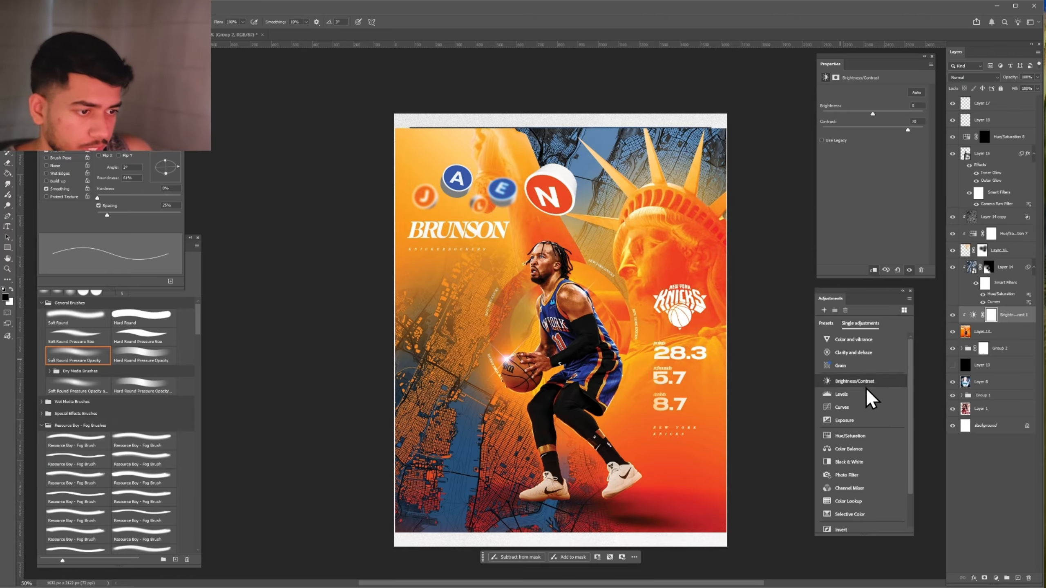
Add a clipped Exposure adjustment that darkens the background, and limit it with Blend If on the underlying layer's highlights
{"action": "left_click", "coordinate": [860, 421]}
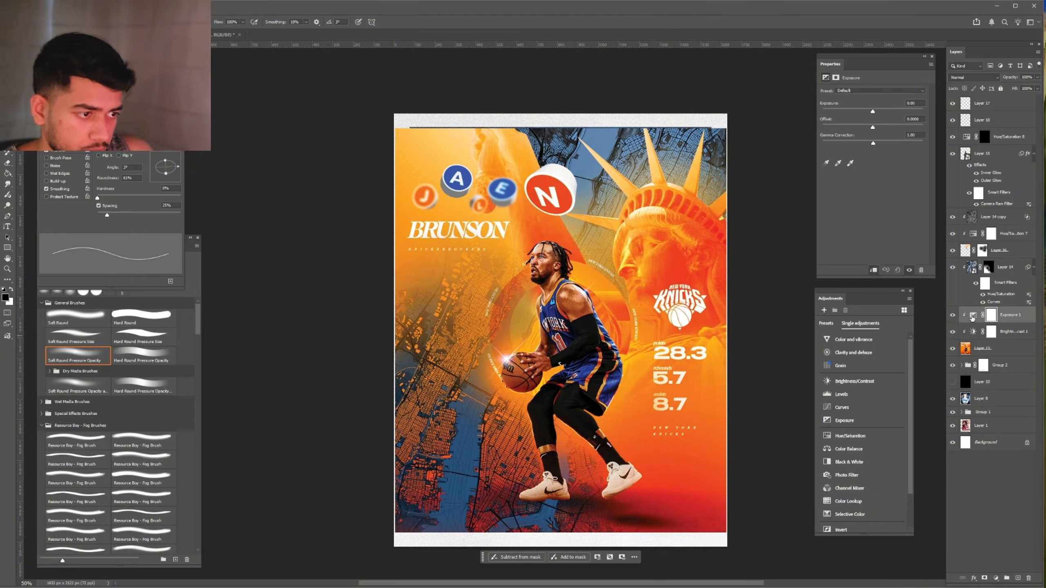
{"action": "left_click_drag", "start_coordinate": [873, 111], "coordinate": [846, 111]}
{"action": "double_click", "coordinate": [1019, 315]}
{"action": "mouse_move", "coordinate": [838, 518]}
{"action": "left_mouse_down"}
{"action": "mouse_move", "coordinate": [872, 518]}
{"action": "mouse_move", "coordinate": [838, 519]}
{"action": "left_mouse_up"}
{"action": "mouse_move", "coordinate": [941, 519]}
{"action": "left_mouse_down"}
{"action": "mouse_move", "coordinate": [834, 518]}
{"action": "mouse_move", "coordinate": [922, 520]}
{"action": "left_mouse_up"}
{"action": "mouse_move", "coordinate": [838, 519]}
{"action": "left_mouse_down"}
{"action": "mouse_move", "coordinate": [850, 520]}
{"action": "mouse_move", "coordinate": [839, 520]}
{"action": "left_mouse_up"}
{"action": "left_click", "coordinate": [1011, 362]}
Paint on the Exposure adjustment's mask with an enlarged soft brush across the floor beneath the player's feet
{"action": "left_click", "coordinate": [991, 315]}
{"action": "key", "text": "x"}
{"action": "key", "text": "bracketright"}
{"action": "key", "text": "bracketright"}
{"action": "key", "text": "bracketright"}
{"action": "key", "text": "bracketright"}
{"action": "key", "text": "bracketright"}
{"action": "key", "text": "bracketright"}
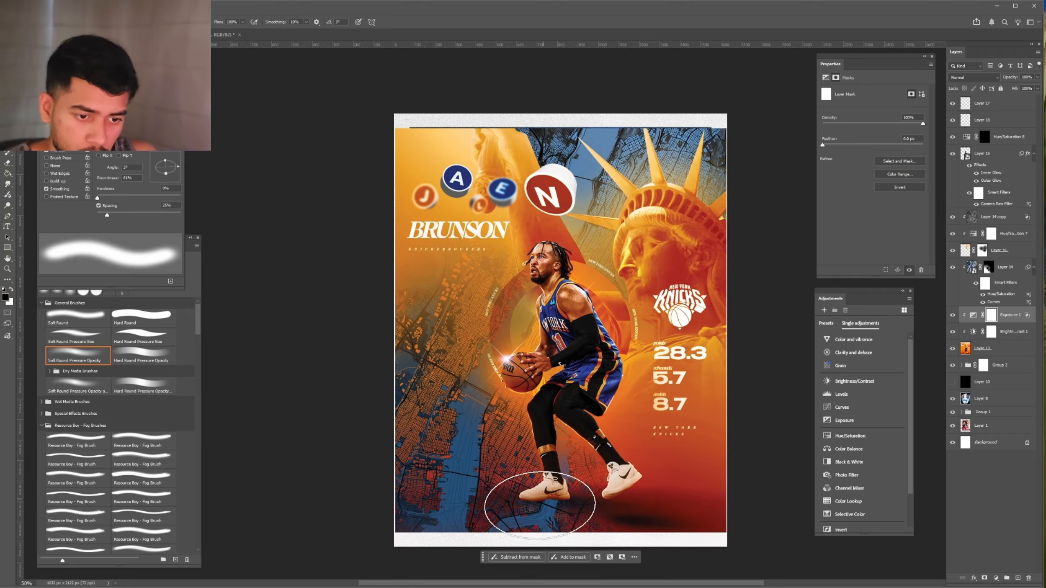
{"action": "left_click_drag", "start_coordinate": [544, 504], "coordinate": [686, 522]}
Stamp all visible layers into a new merged layer
{"action": "key", "text": "ctrl+shift+alt+e"}
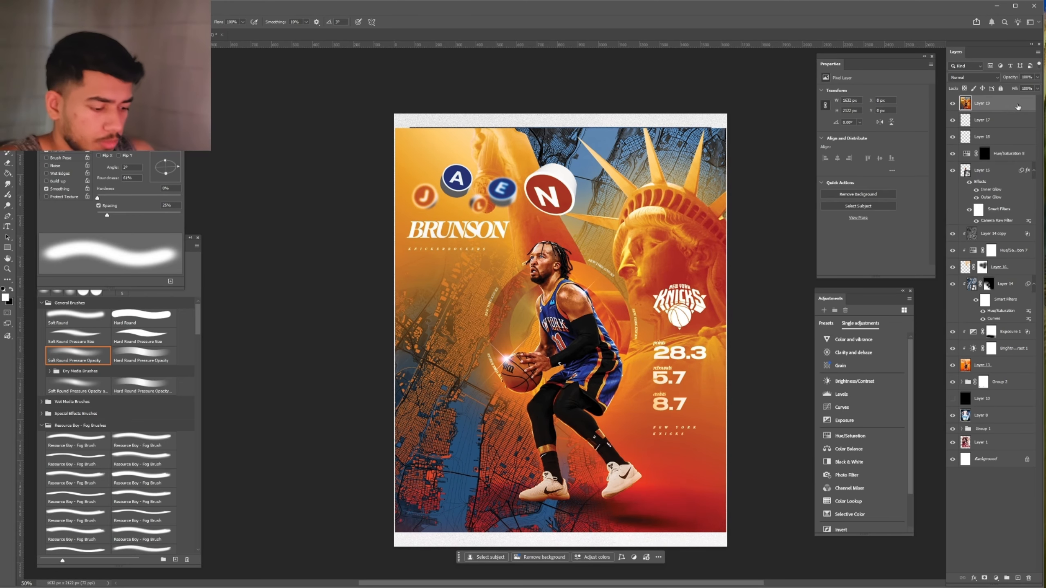
Convert the merged layer to a smart object and apply the Color Halftone filter to it
{"action": "right_click", "coordinate": [1018, 107]}
{"action": "left_click", "coordinate": [1029, 313]}
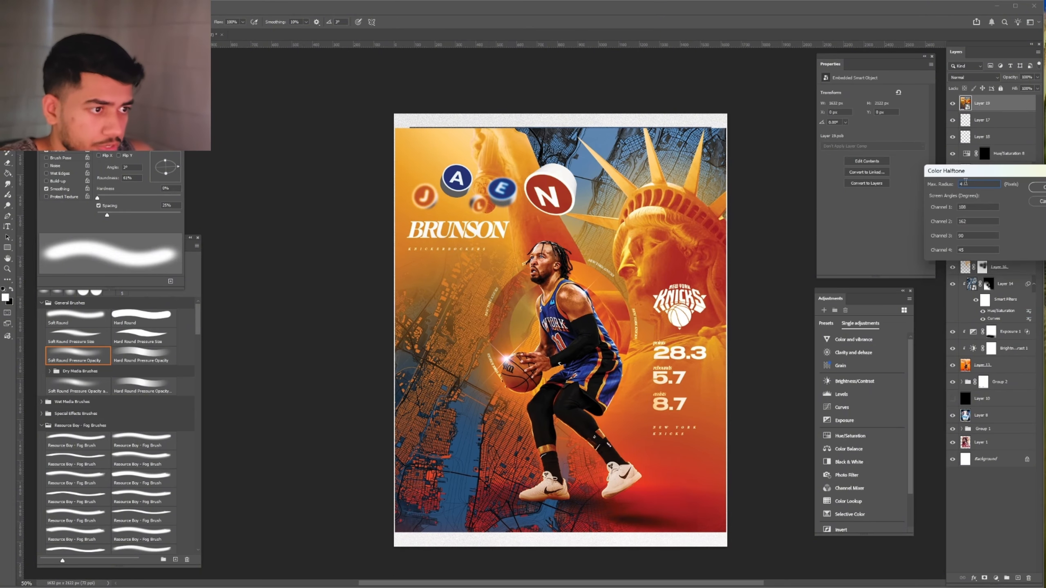
{"action": "key", "text": "Return"}
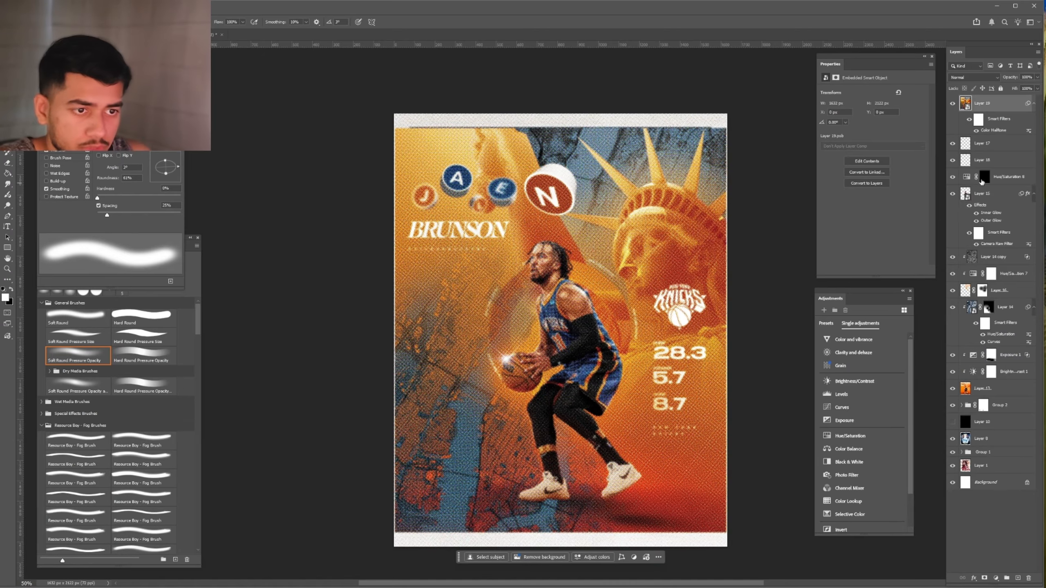
{"action": "double_click", "coordinate": [1005, 108]}
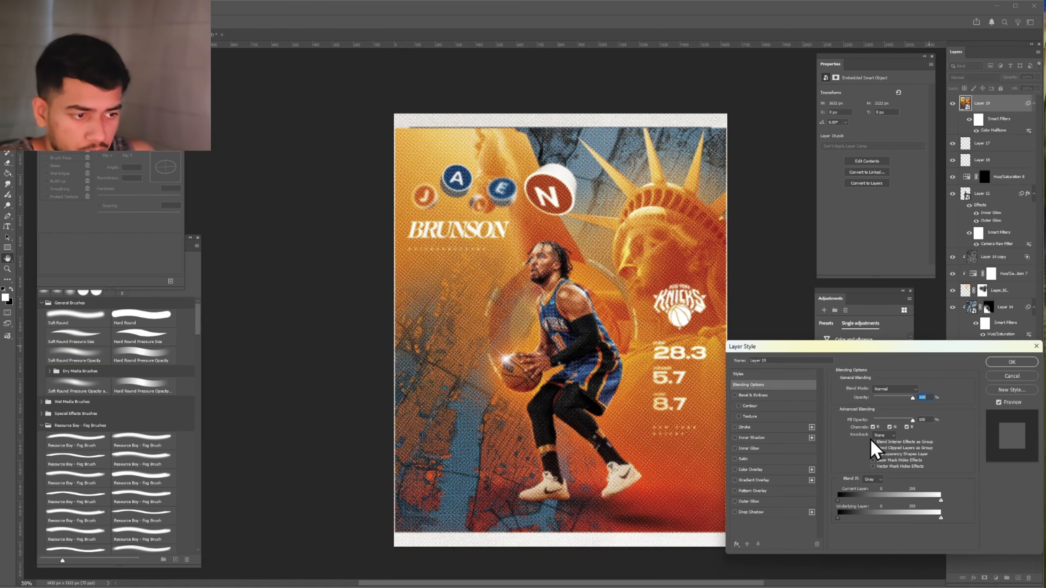
{"action": "left_click_drag", "start_coordinate": [843, 501], "coordinate": [838, 523]}
{"action": "left_click_drag", "start_coordinate": [838, 501], "coordinate": [927, 500]}
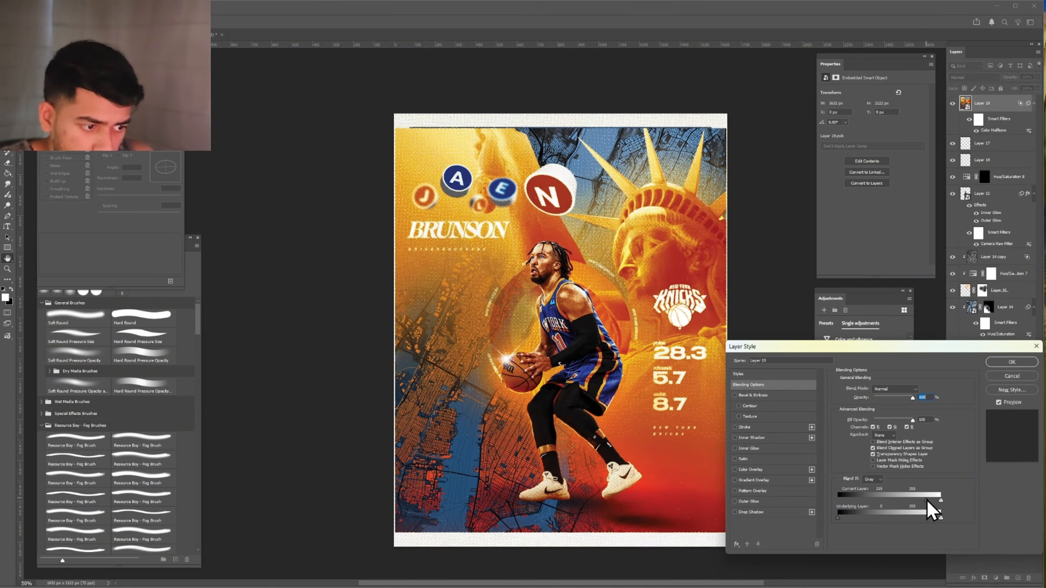
{"action": "left_click", "coordinate": [1013, 377]}
Try to lower the maximum radius of the merged layer's Color Halftone filter
{"action": "double_click", "coordinate": [990, 131]}
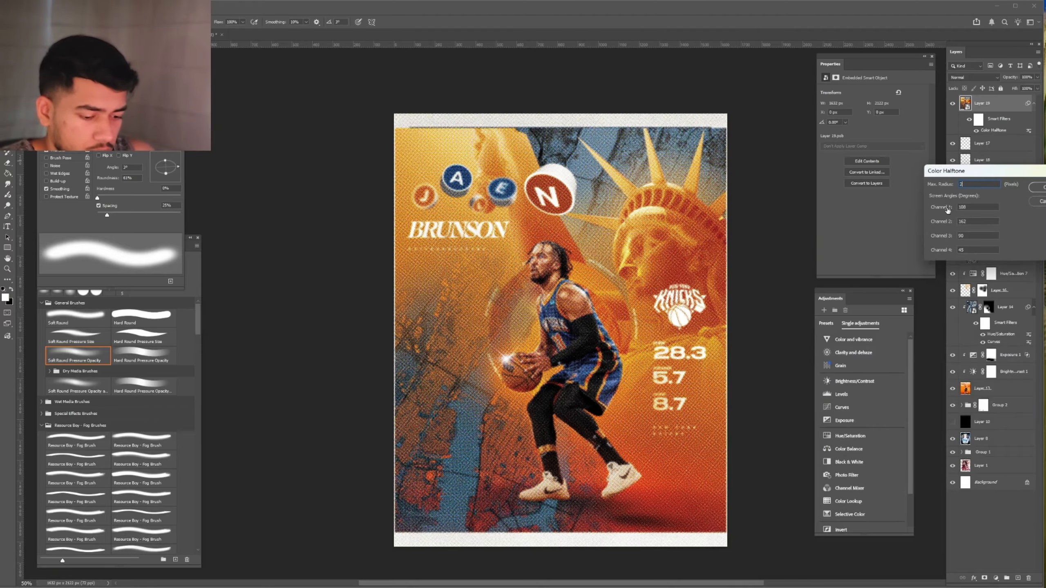
{"action": "key", "text": "Return"}
{"action": "key", "text": "Return"}
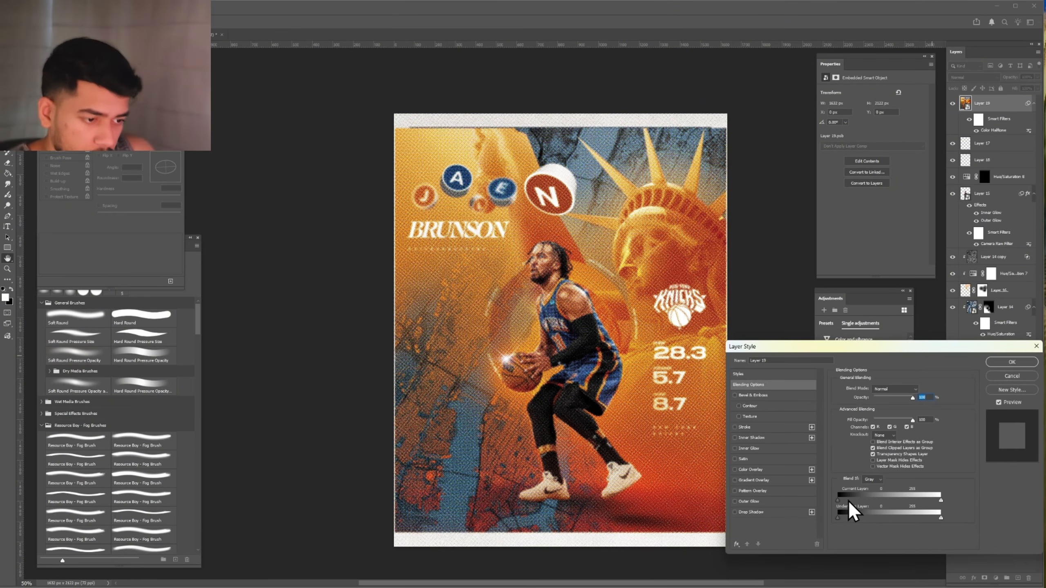
Limit the halftone layer to tonal ranges with Blend If on the current layer, and lower the layer's opacity
{"action": "mouse_move", "coordinate": [853, 508]}
{"action": "left_mouse_down"}
{"action": "mouse_move", "coordinate": [928, 507]}
{"action": "mouse_move", "coordinate": [850, 513]}
{"action": "mouse_move", "coordinate": [839, 500]}
{"action": "left_mouse_up"}
{"action": "left_click_drag", "start_coordinate": [908, 501], "coordinate": [966, 499]}
{"action": "left_click", "coordinate": [1009, 365]}
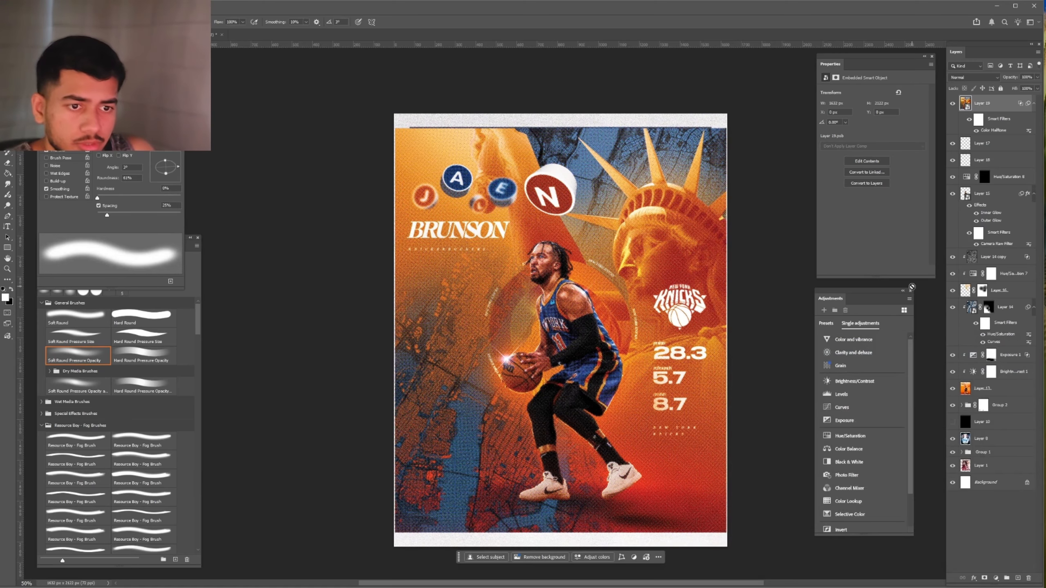
{"action": "left_click_drag", "start_coordinate": [1009, 77], "coordinate": [809, 86]}
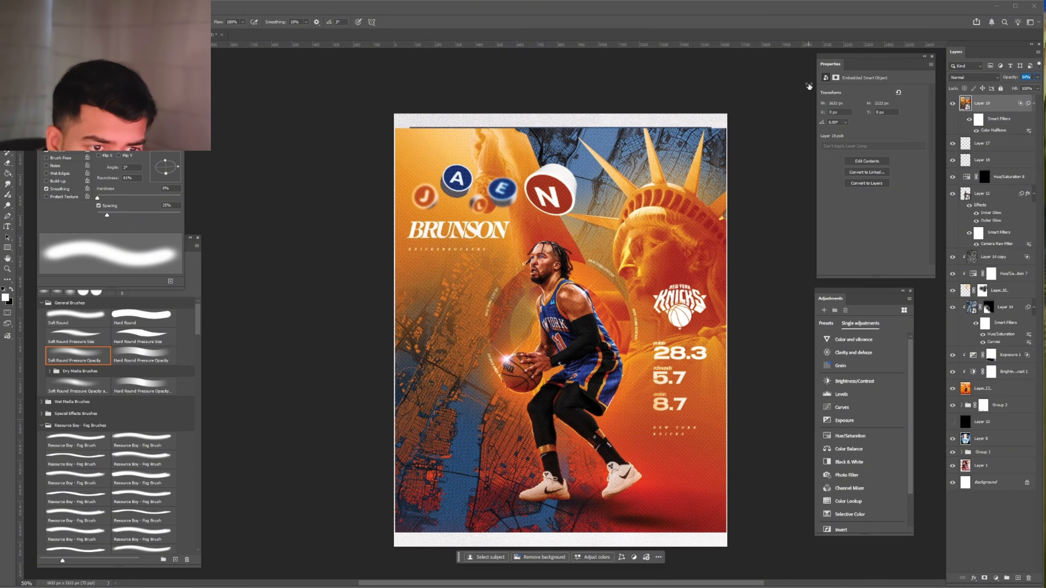
Switch to Chrome, copy the black distressed-edge paper texture image, and paste it into the poster in Photoshop as a new layer
{"action": "key", "text": "alt+Tab"}
{"action": "right_click", "coordinate": [740, 259]}
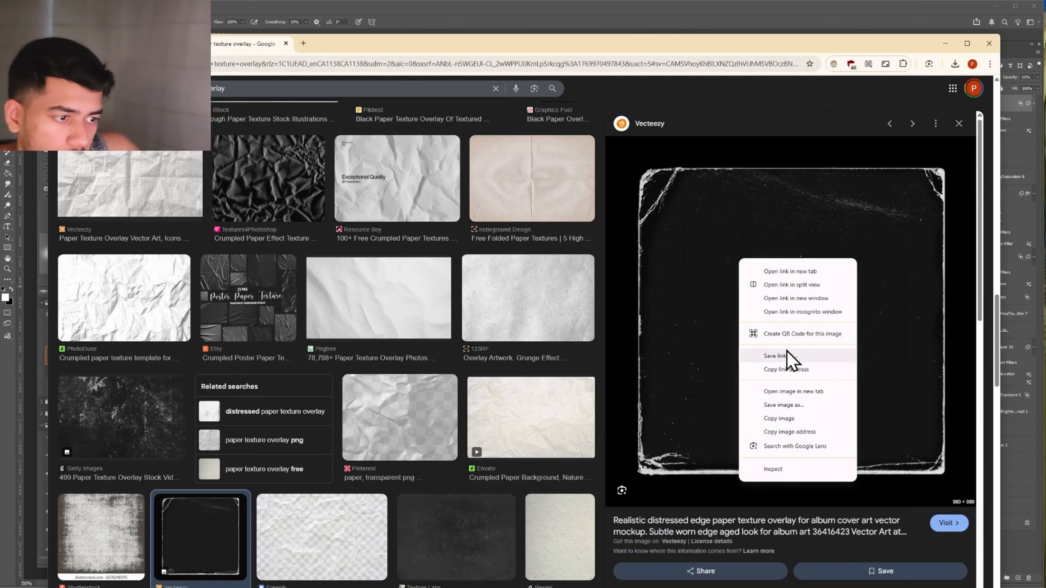
{"action": "left_click", "coordinate": [787, 419]}
{"action": "key", "text": "alt+Tab"}
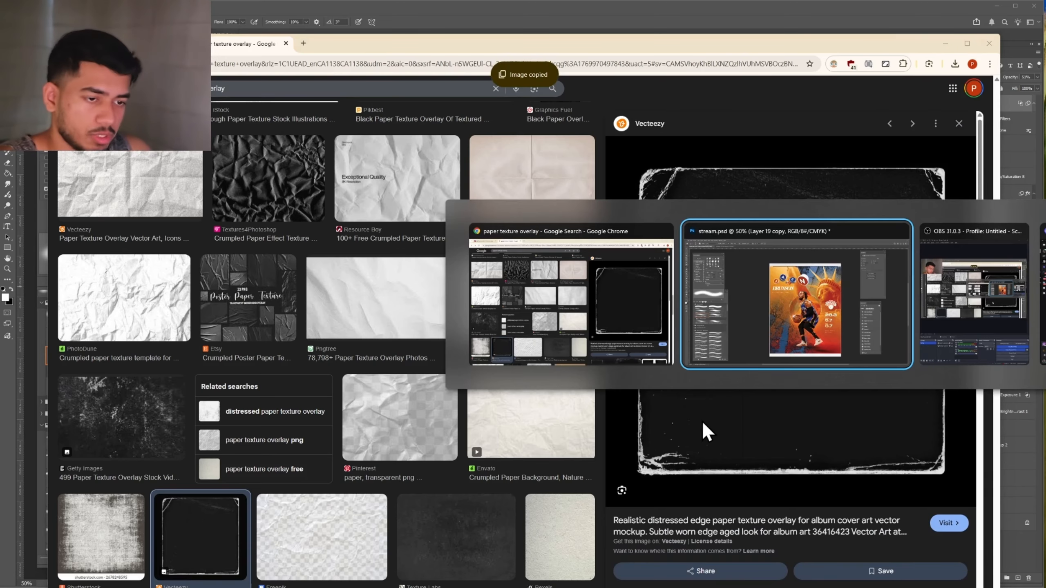
{"action": "key", "text": "ctrl+v"}
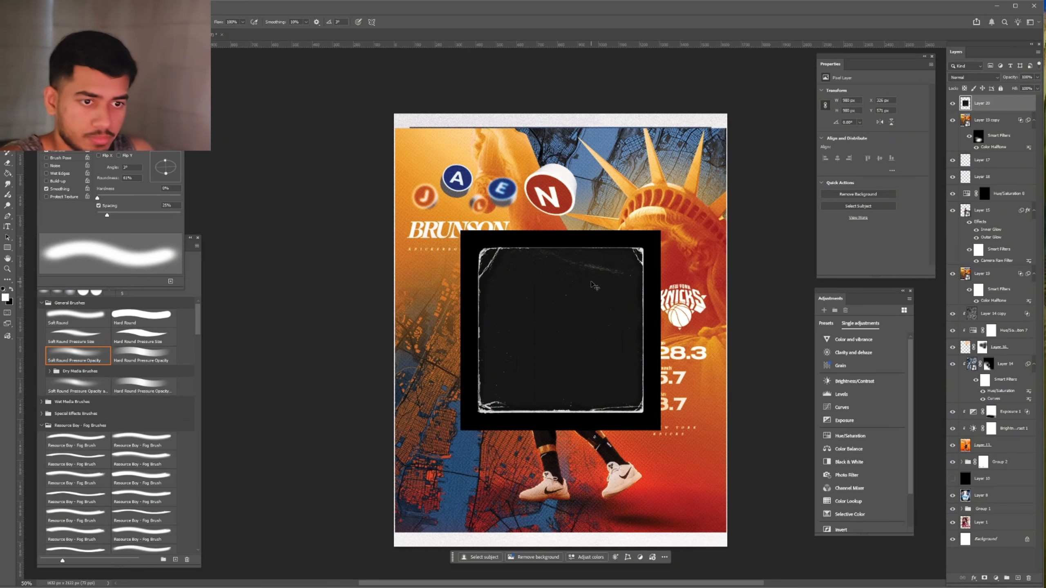
Stretch the pasted paper texture vertically until it covers the whole poster canvas
{"action": "key", "text": "ctrl+t"}
{"action": "left_click_drag", "start_coordinate": [561, 229], "coordinate": [561, 96]}
{"action": "left_click_drag", "start_coordinate": [560, 428], "coordinate": [555, 560]}
{"action": "key", "text": "Return"}
{"action": "key", "text": "b"}
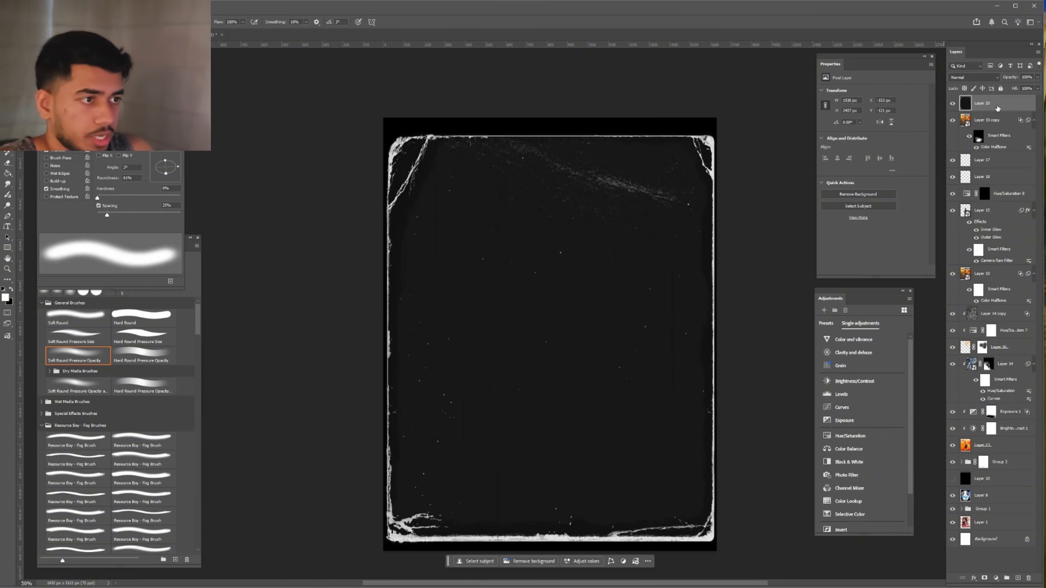
Hide the texture's black areas with a split Blend If on the current layer, and resize it so its worn edges frame the poster
{"action": "double_click", "coordinate": [1007, 103]}
{"action": "left_click_drag", "start_coordinate": [838, 503], "coordinate": [902, 501]}
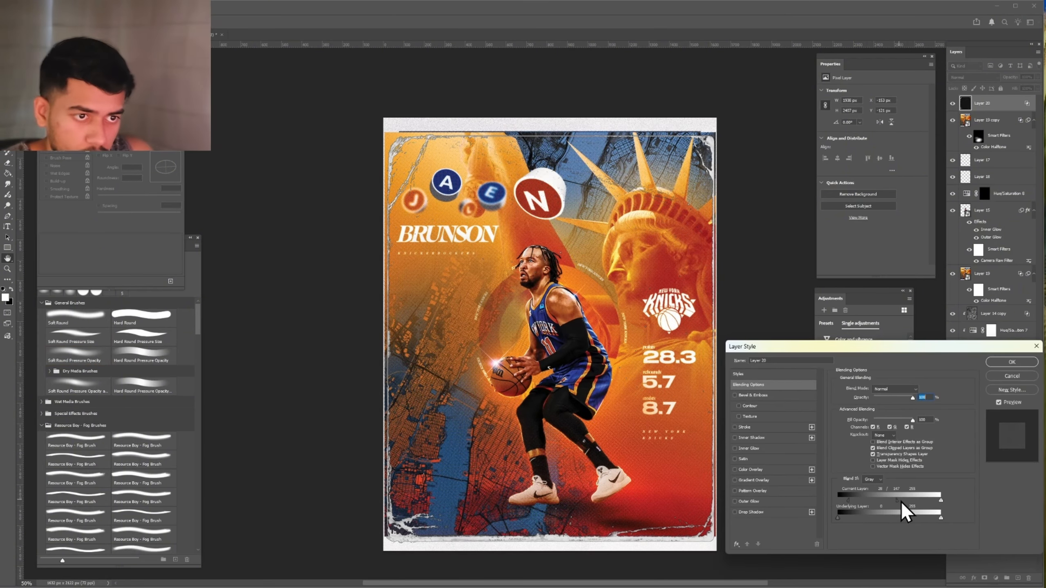
{"action": "left_click", "coordinate": [1014, 362]}
{"action": "key", "text": "ctrl+t"}
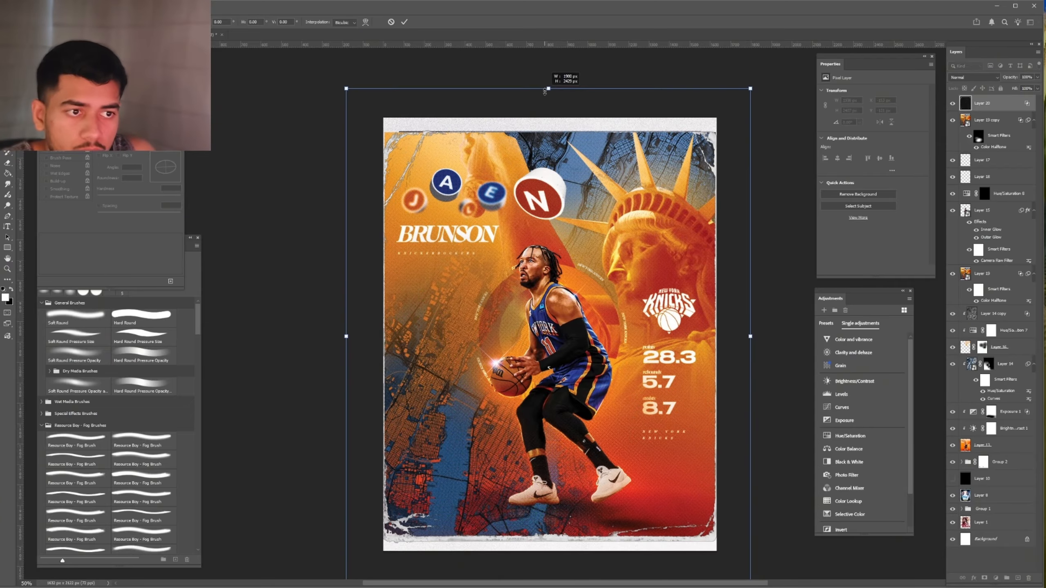
{"action": "key", "text": "Return"}
{"action": "key", "text": "b"}
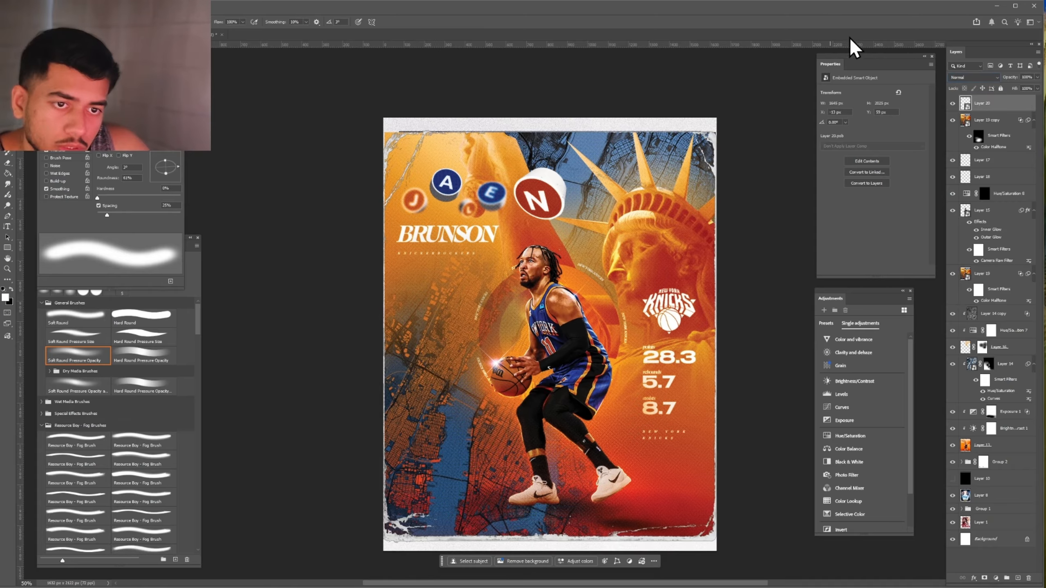
Colorize the texture with a clipped Hue/Saturation adjustment and raise its lightness to about +92
{"action": "left_click", "coordinate": [823, 169]}
{"action": "left_click_drag", "start_coordinate": [873, 162], "coordinate": [933, 165]}
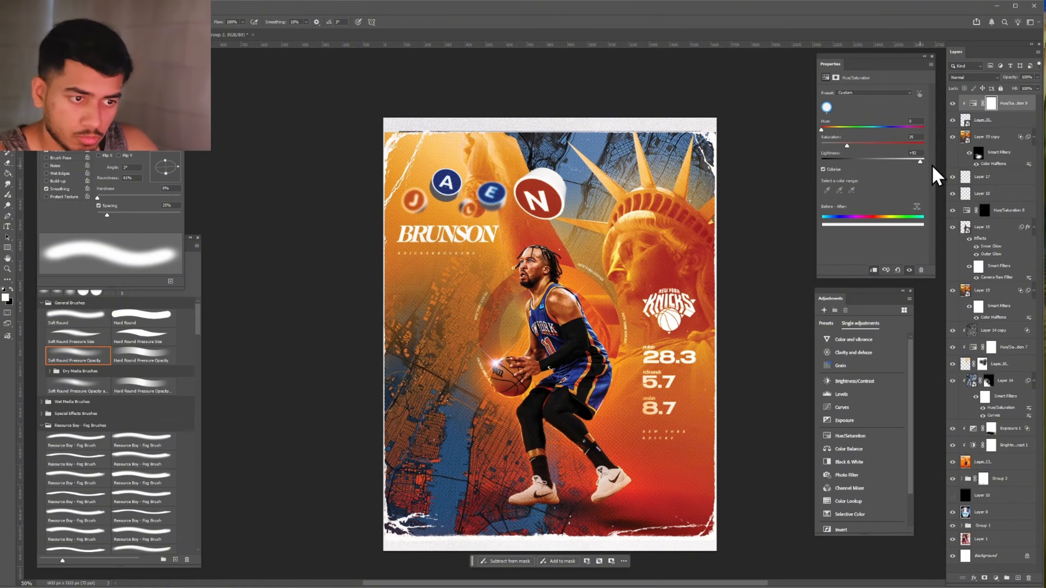
{"action": "double_click", "coordinate": [1009, 120]}
{"action": "left_click", "coordinate": [1009, 374]}
Paint white over the poster's upper-left corner on a new layer below the texture, using a small Hard Round Pressure Opacity brush
{"action": "left_click", "coordinate": [993, 137]}
{"action": "left_click", "coordinate": [1018, 578]}
{"action": "left_click", "coordinate": [144, 355]}
{"action": "key", "text": "bracketleft"}
{"action": "key", "text": "bracketleft"}
{"action": "key", "text": "bracketleft"}
{"action": "key", "text": "bracketleft"}
{"action": "key", "text": "bracketleft"}
{"action": "key", "text": "bracketleft"}
{"action": "key", "text": "bracketleft"}
{"action": "key", "text": "bracketleft"}
{"action": "key", "text": "bracketleft"}
{"action": "key", "text": "bracketleft"}
{"action": "key", "text": "bracketleft"}
{"action": "key", "text": "bracketleft"}
{"action": "key", "text": "bracketleft"}
{"action": "key", "text": "bracketleft"}
{"action": "key", "text": "bracketleft"}
{"action": "left_click_drag", "start_coordinate": [404, 134], "coordinate": [388, 169]}
{"action": "key", "text": "ctrl+plus"}
{"action": "mouse_move", "coordinate": [466, 191]}
{"action": "left_mouse_down"}
{"action": "mouse_move", "coordinate": [439, 231]}
{"action": "mouse_move", "coordinate": [432, 268]}
{"action": "left_mouse_up"}
{"action": "left_click_drag", "start_coordinate": [437, 202], "coordinate": [454, 188]}
{"action": "key", "text": "bracketleft"}
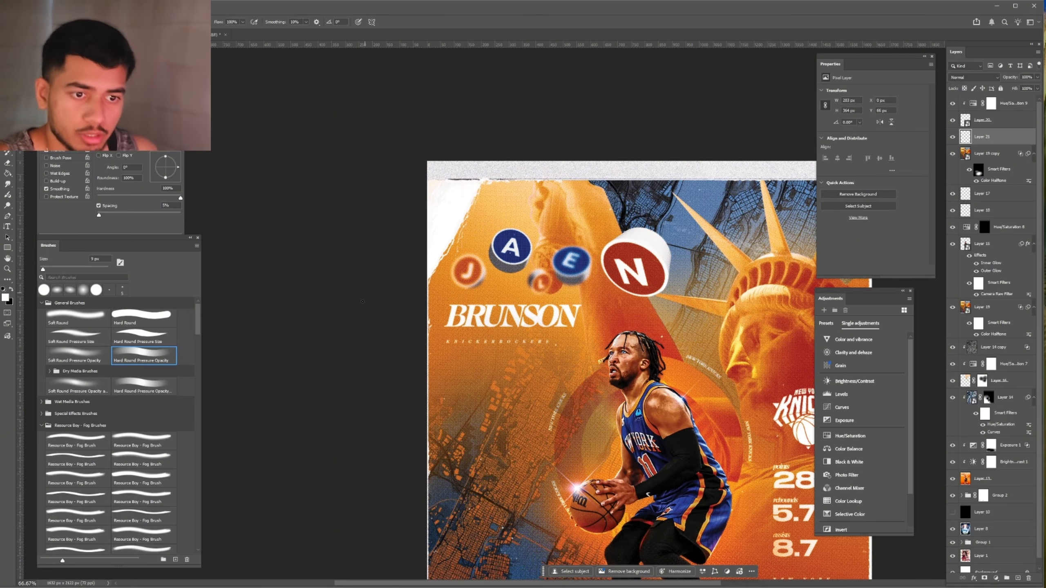
Stamp all visible layers into a merged layer at the top of the stack and convert it to a smart object
{"action": "key", "text": "ctrl+minus"}
{"action": "key", "text": "ctrl+minus"}
{"action": "left_click_drag", "start_coordinate": [509, 393], "coordinate": [492, 348]}
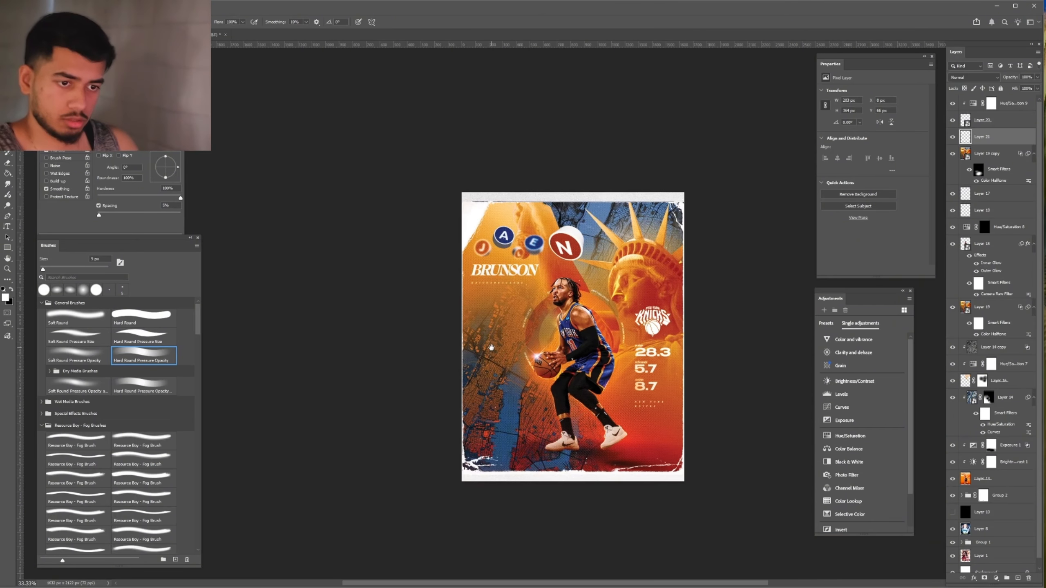
{"action": "key", "text": "ctrl+plus"}
{"action": "key", "text": "ctrl+minus"}
{"action": "key", "text": "ctrl+plus"}
{"action": "left_click", "coordinate": [1013, 104]}
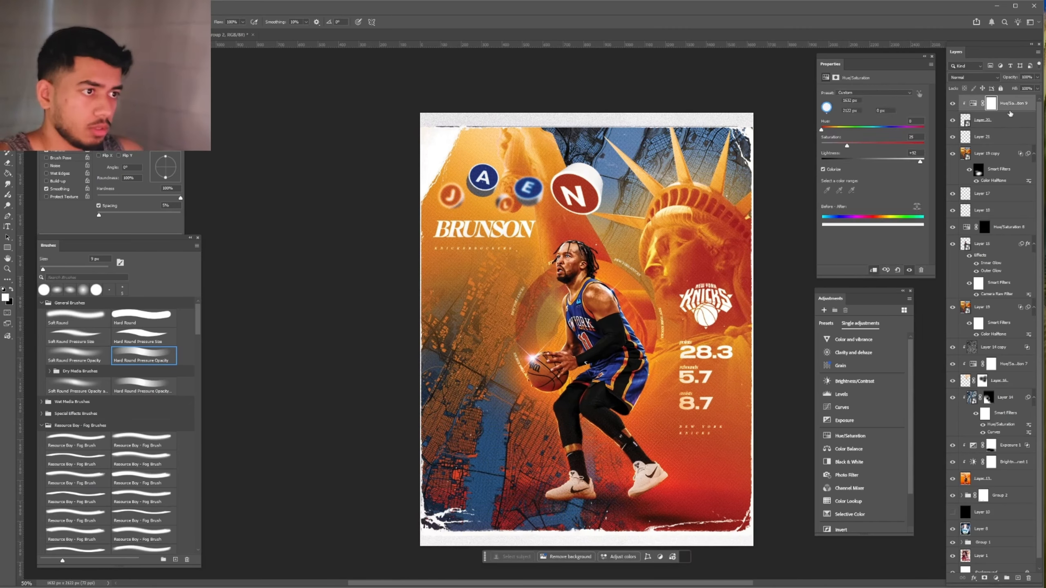
{"action": "key", "text": "ctrl+alt+shift+e"}
{"action": "right_click", "coordinate": [1013, 104]}
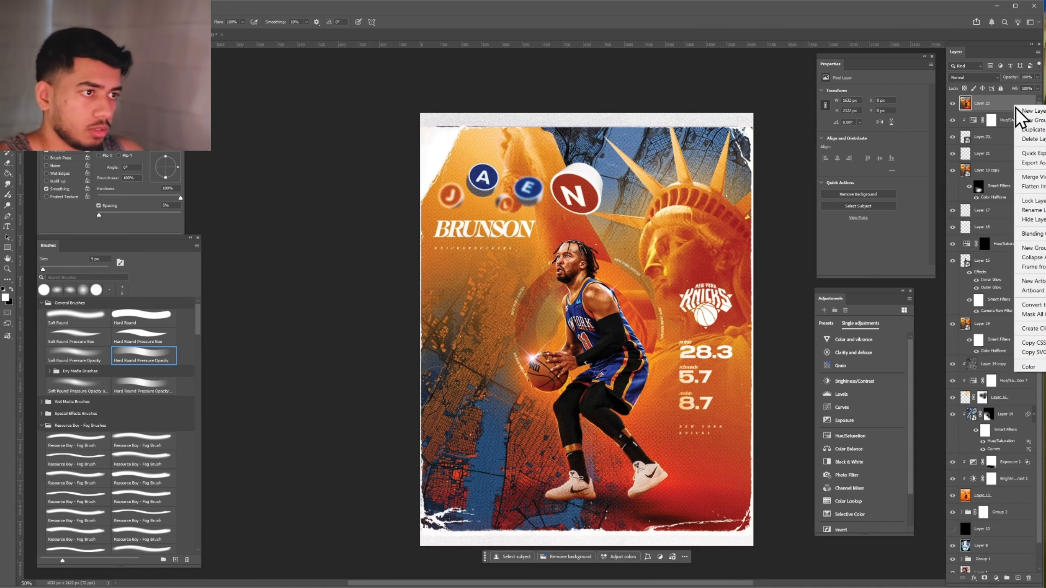
{"action": "left_click", "coordinate": [1032, 305]}
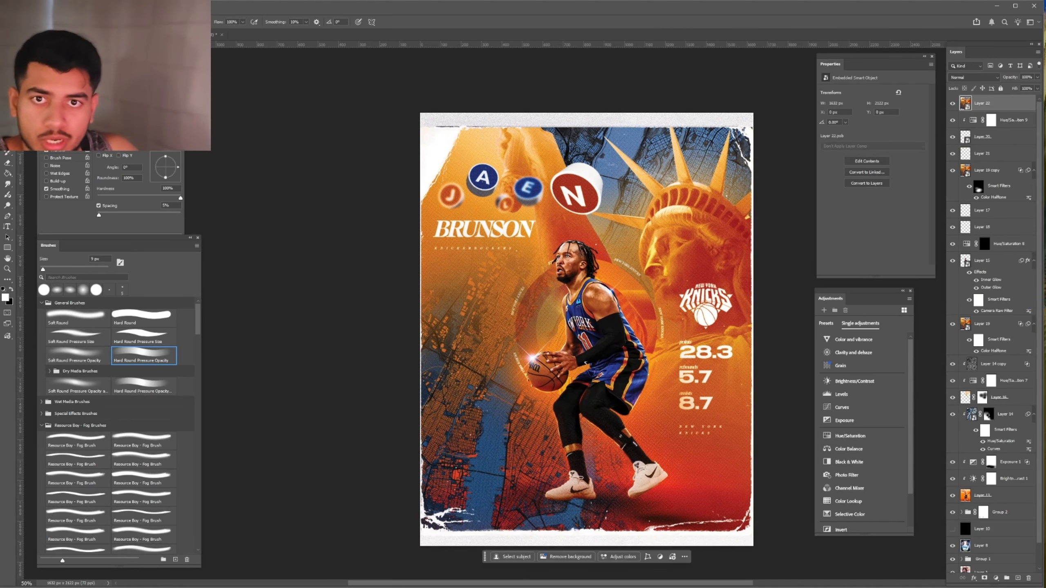
Apply Camera Raw to the merged layer and shift its Color Mixer hues: reds -12, oranges +16, yellows +69, greens +21, aquas +7
{"action": "left_click", "coordinate": [111, 7]}
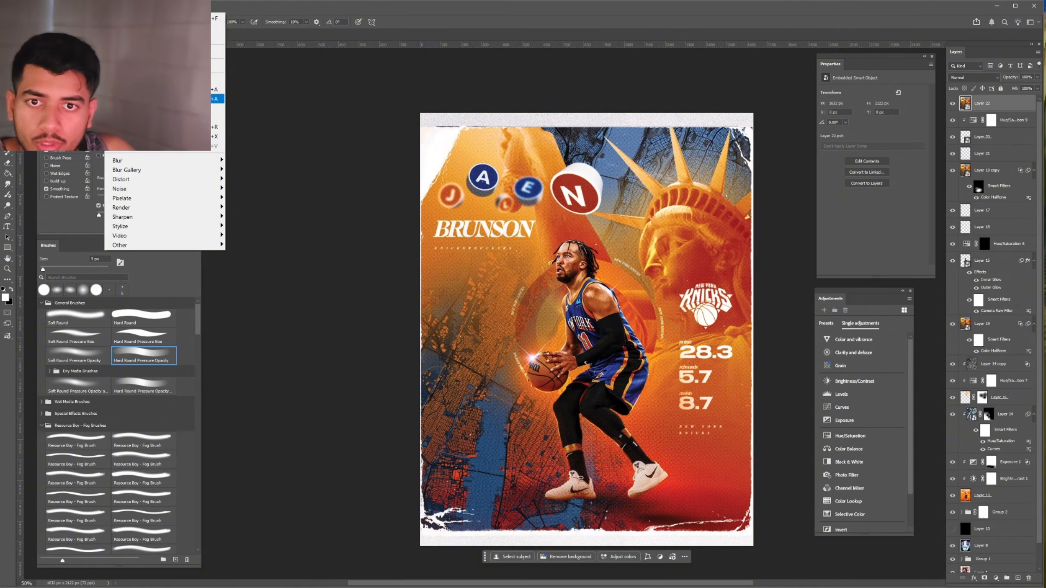
{"action": "left_click", "coordinate": [216, 99]}
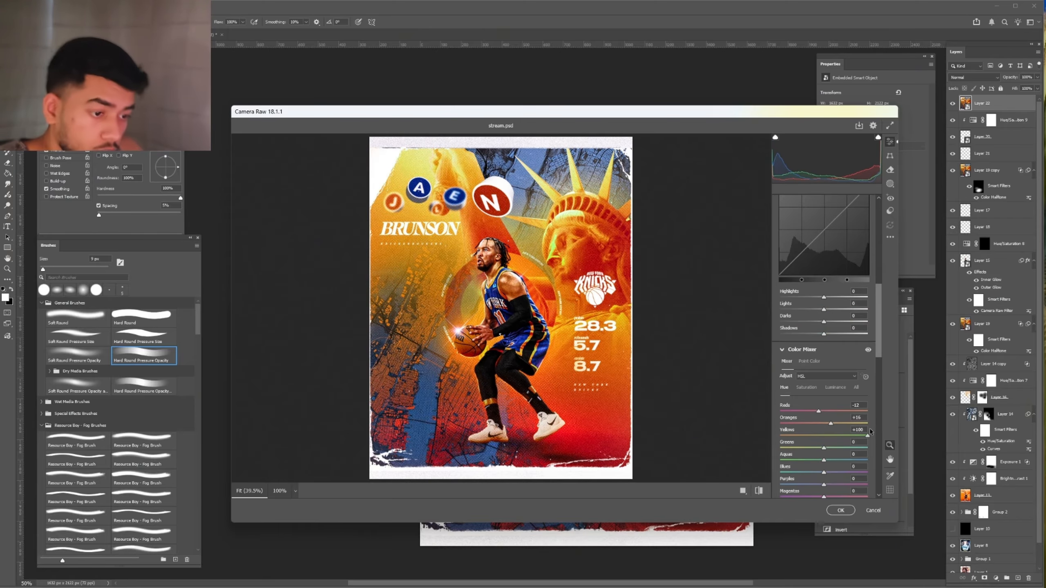
{"action": "mouse_move", "coordinate": [868, 435]}
{"action": "left_mouse_down"}
{"action": "mouse_move", "coordinate": [830, 436]}
{"action": "mouse_move", "coordinate": [856, 428]}
{"action": "left_mouse_up"}
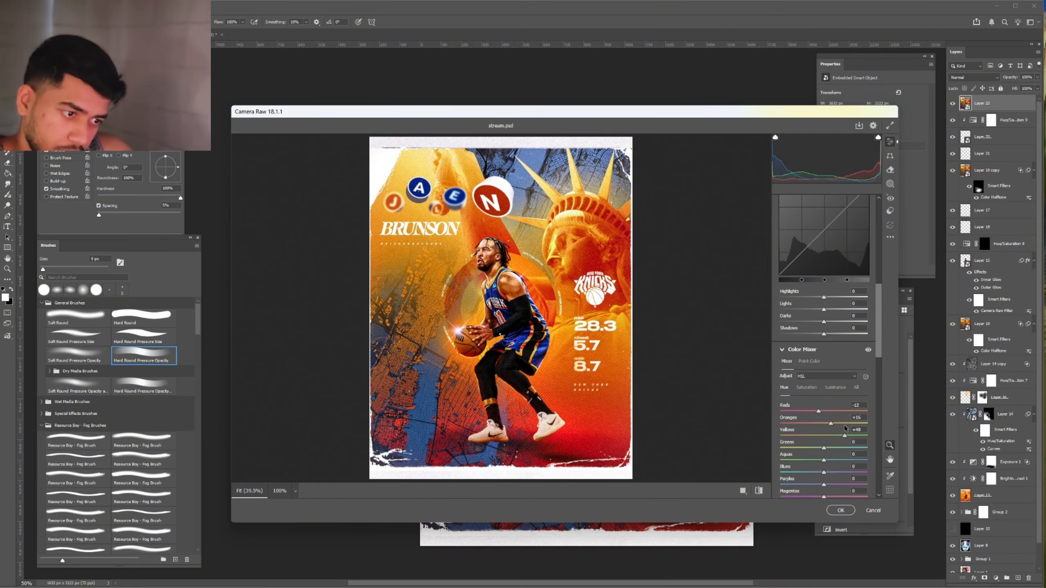
{"action": "left_click_drag", "start_coordinate": [824, 473], "coordinate": [848, 473]}
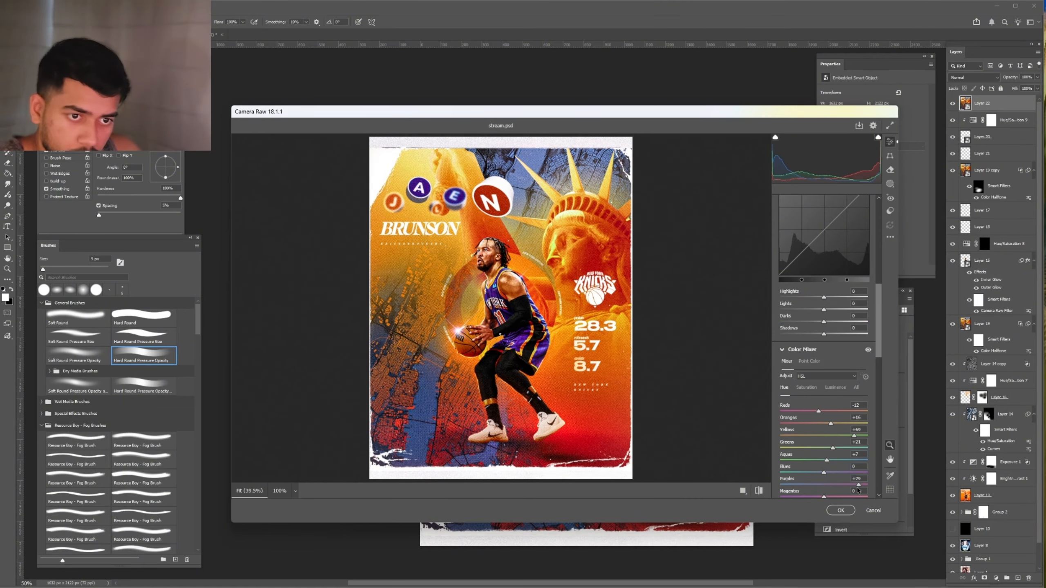
Raise the reds' luminance to about +53, set sharpening to about 42, and apply the Camera Raw filter
{"action": "scroll", "coordinate": [828, 461], "scroll_direction": "down", "scroll_amount": 2}
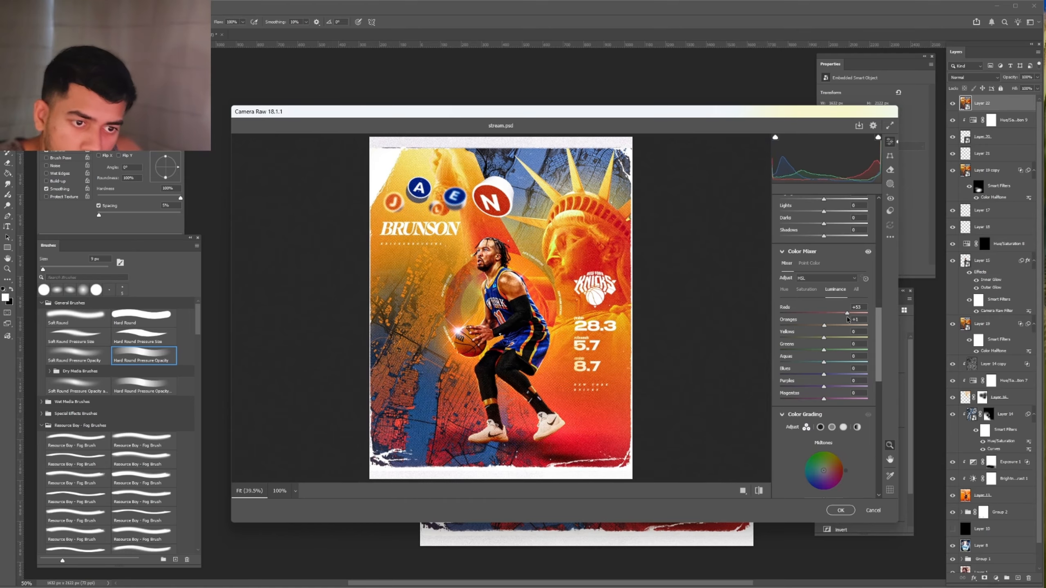
{"action": "scroll", "coordinate": [839, 377], "scroll_direction": "down", "scroll_amount": 1}
{"action": "scroll", "coordinate": [839, 377], "scroll_direction": "down", "scroll_amount": 4}
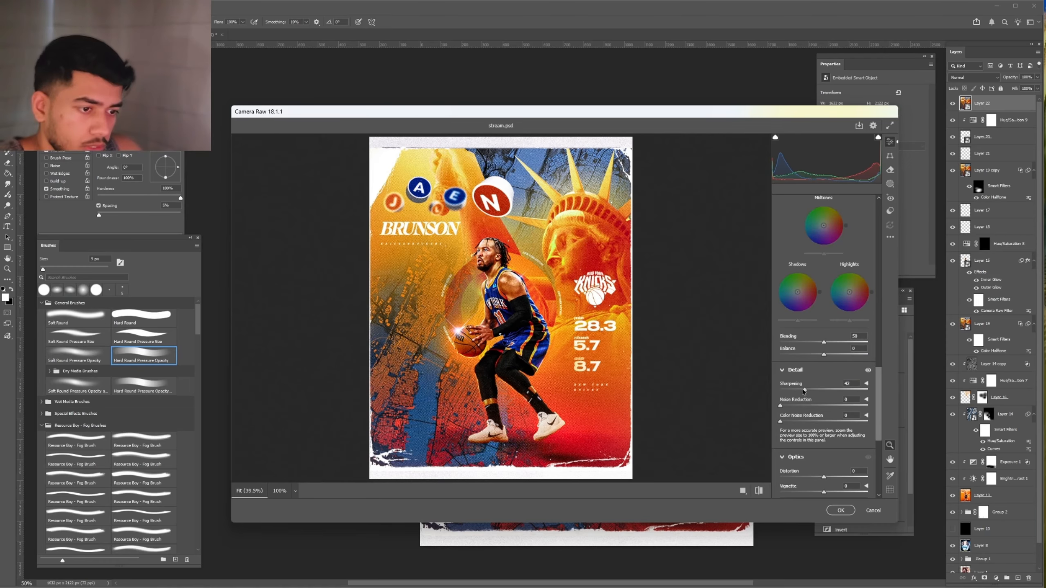
{"action": "left_click", "coordinate": [841, 510]}
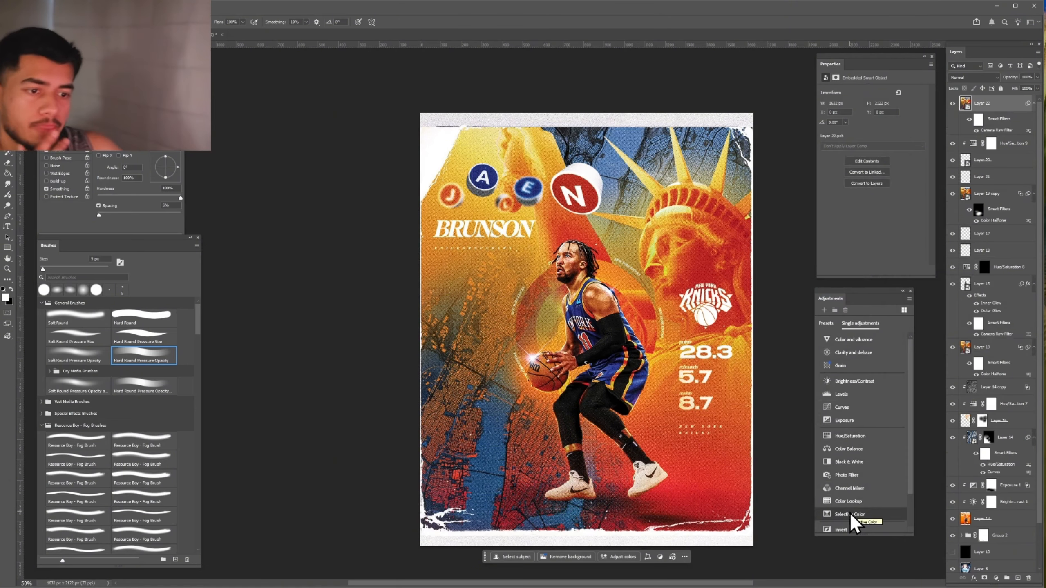
Toggle the visibility of the group holding the effect layers to compare the poster before and after grading
{"action": "left_click", "coordinate": [952, 101]}
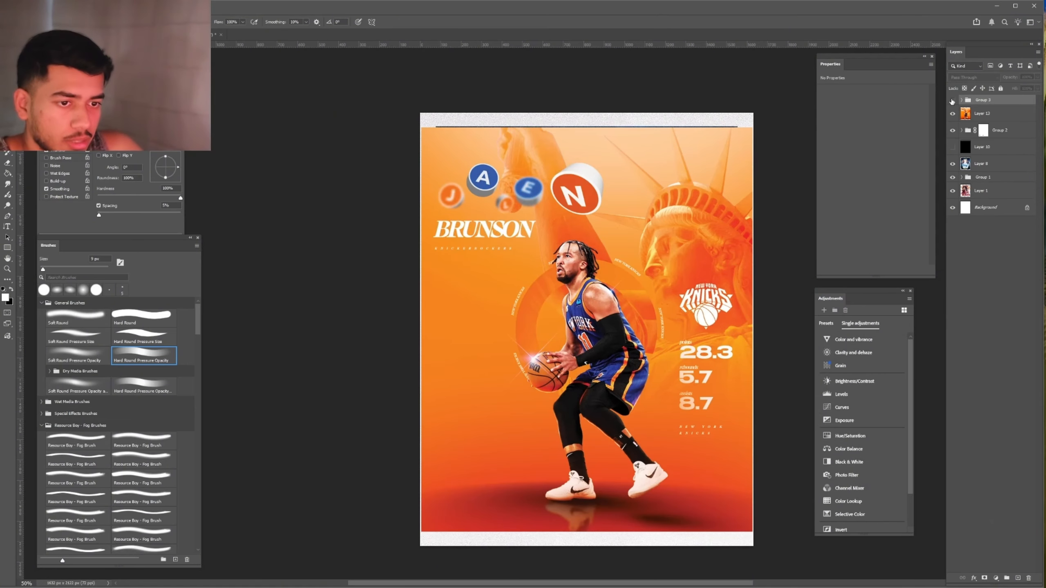
{"action": "left_click", "coordinate": [952, 101]}
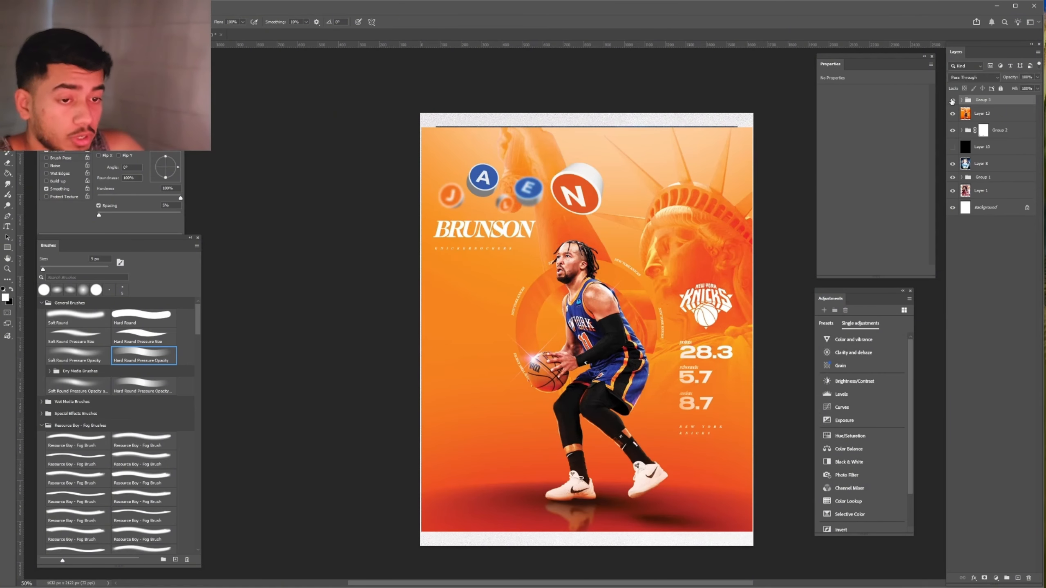
{"action": "left_click", "coordinate": [952, 101]}
{"action": "left_click", "coordinate": [952, 101]}
{"action": "left_click", "coordinate": [952, 101]}
{"action": "left_click", "coordinate": [952, 101]}
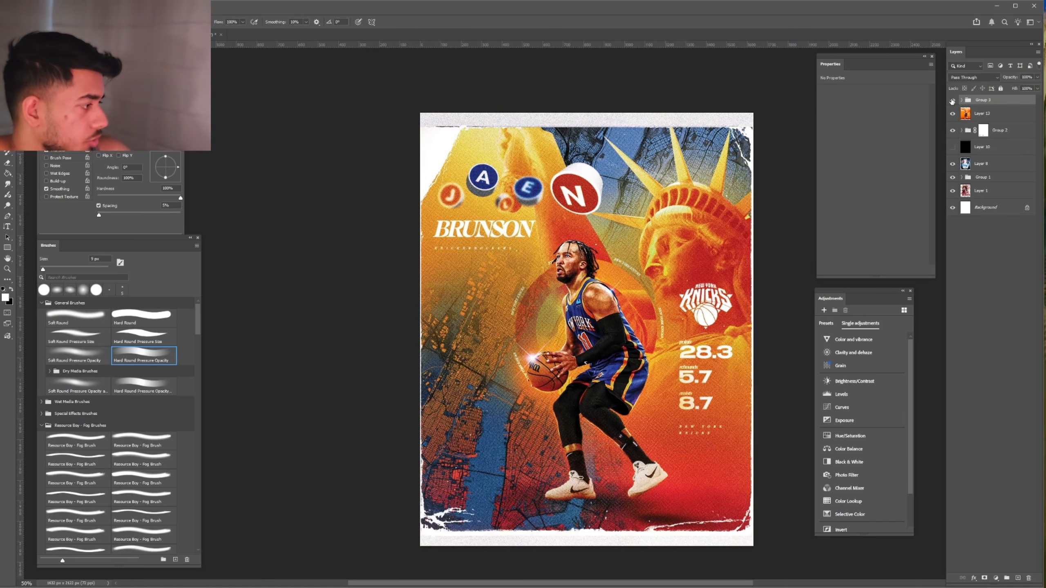
{"action": "left_click", "coordinate": [952, 101]}
{"action": "left_click", "coordinate": [951, 101]}
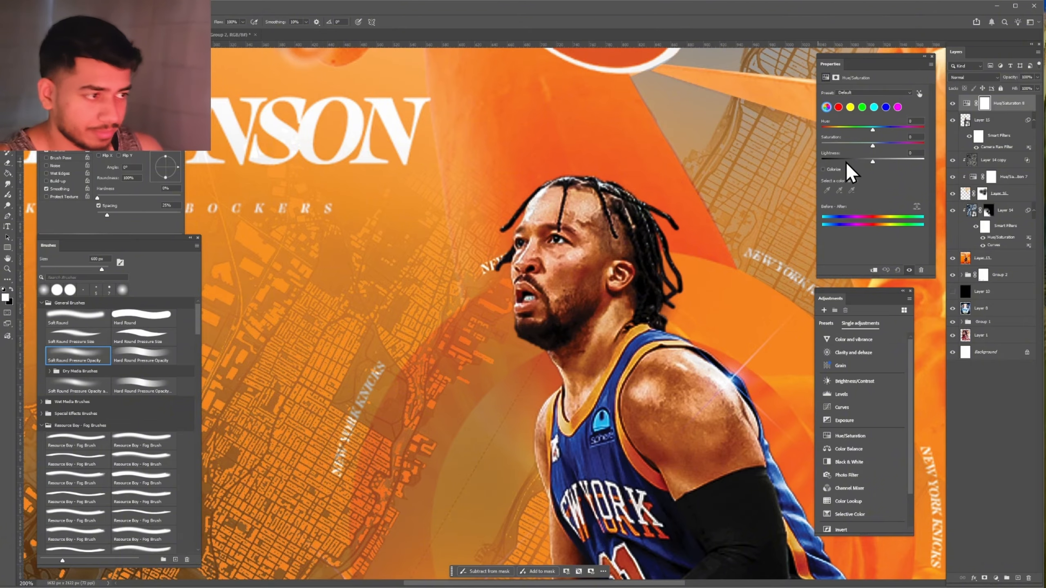
Enable Colorize on the Hue/Saturation adjustment above the player layer and shift its hue
{"action": "left_click_drag", "start_coordinate": [874, 130], "coordinate": [871, 131]}
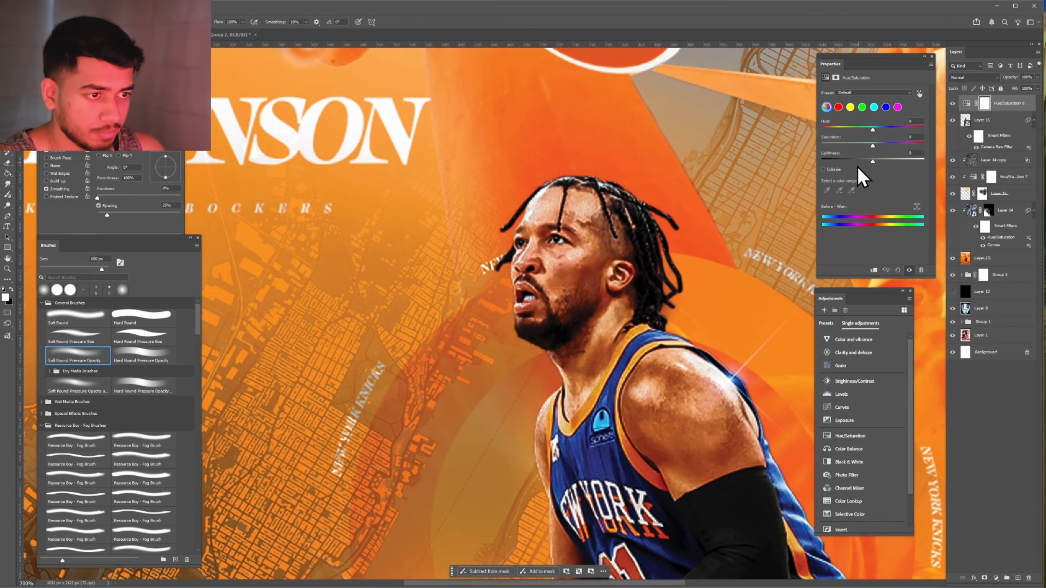
{"action": "left_click", "coordinate": [834, 169]}
{"action": "left_click_drag", "start_coordinate": [870, 129], "coordinate": [890, 129]}
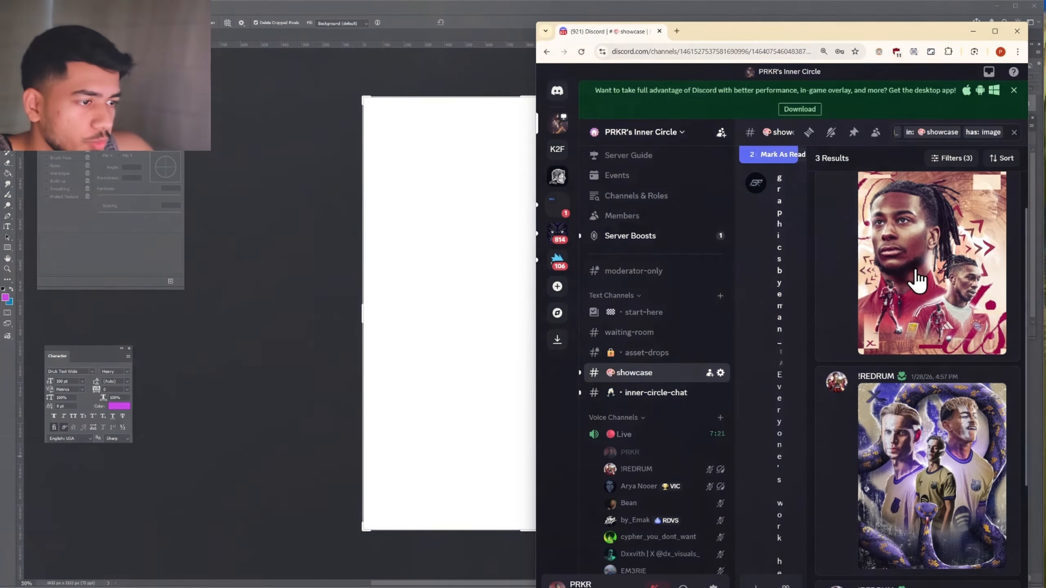
Open the red football player poster from the Discord showcase channel at full size to examine it
{"action": "left_click", "coordinate": [923, 247]}
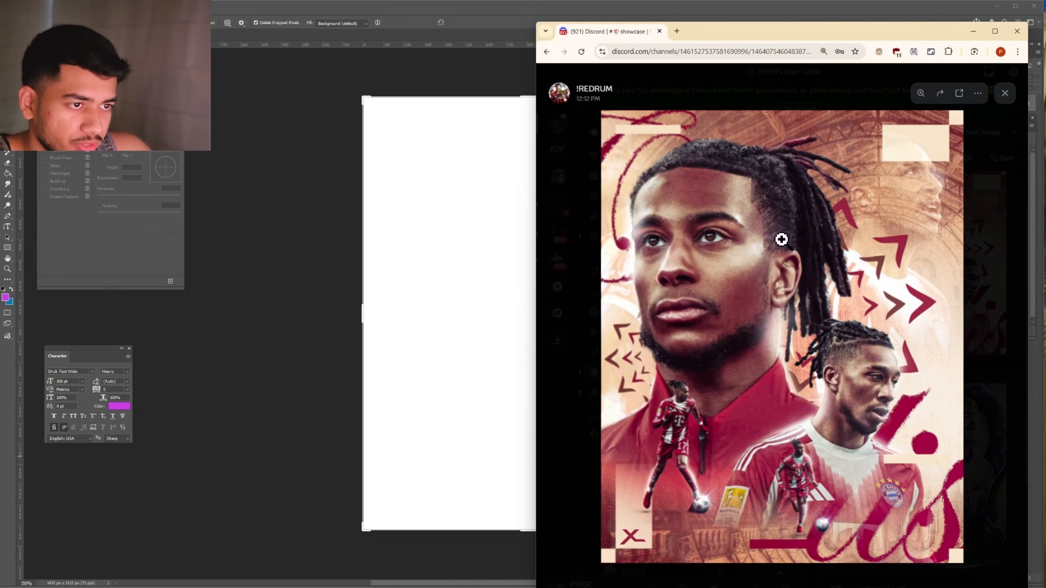
Bring the red football poster onto the white canvas, enlarge it and centre it within the page
{"action": "left_click", "coordinate": [995, 385]}
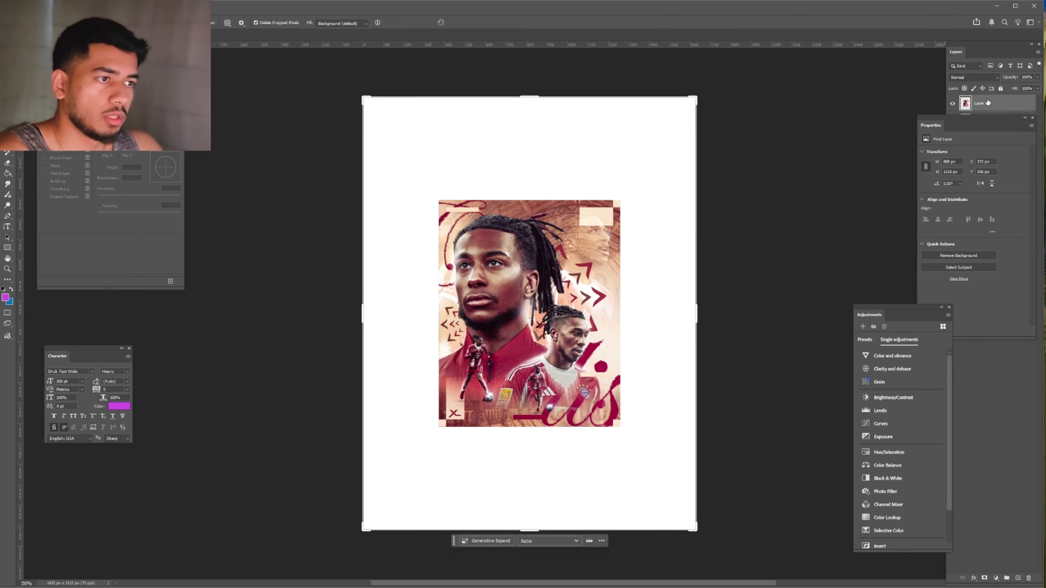
{"action": "key", "text": "ctrl+t"}
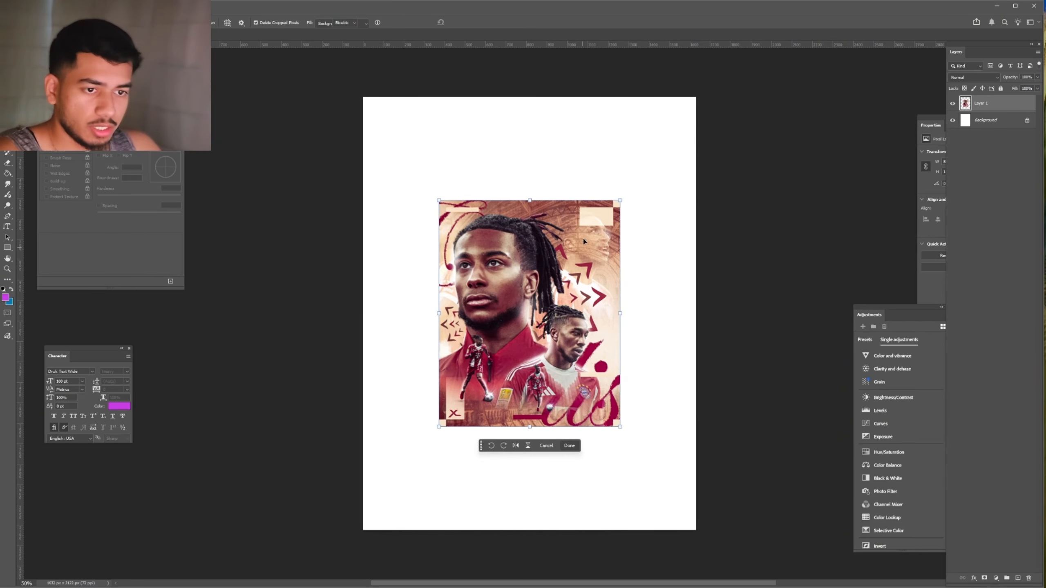
{"action": "left_click_drag", "start_coordinate": [621, 200], "coordinate": [731, 64]}
{"action": "left_click_drag", "start_coordinate": [625, 226], "coordinate": [571, 294]}
{"action": "key", "text": "Return"}
{"action": "key", "text": "c"}
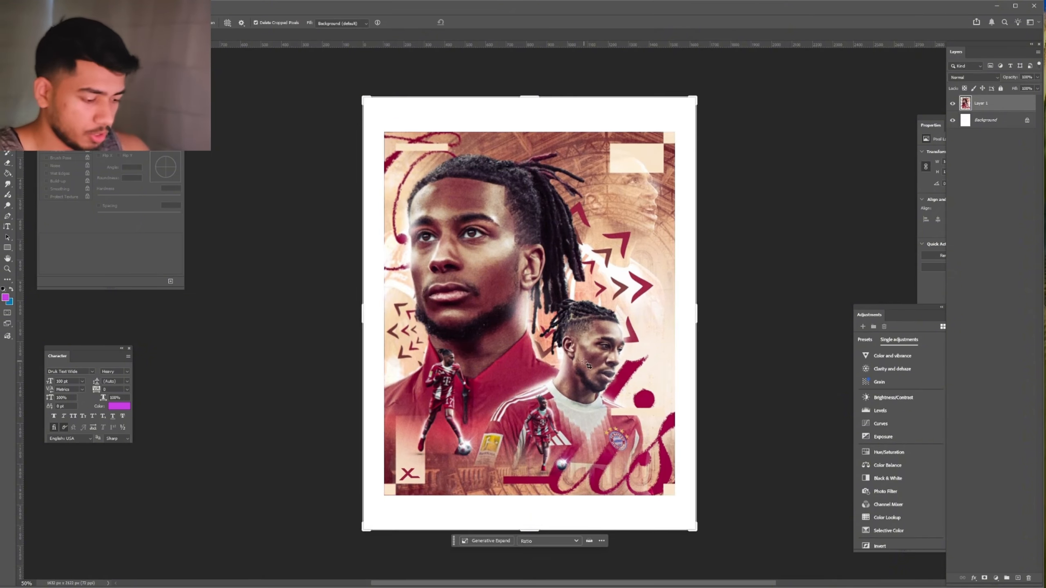
{"action": "key", "text": "ctrl+plus"}
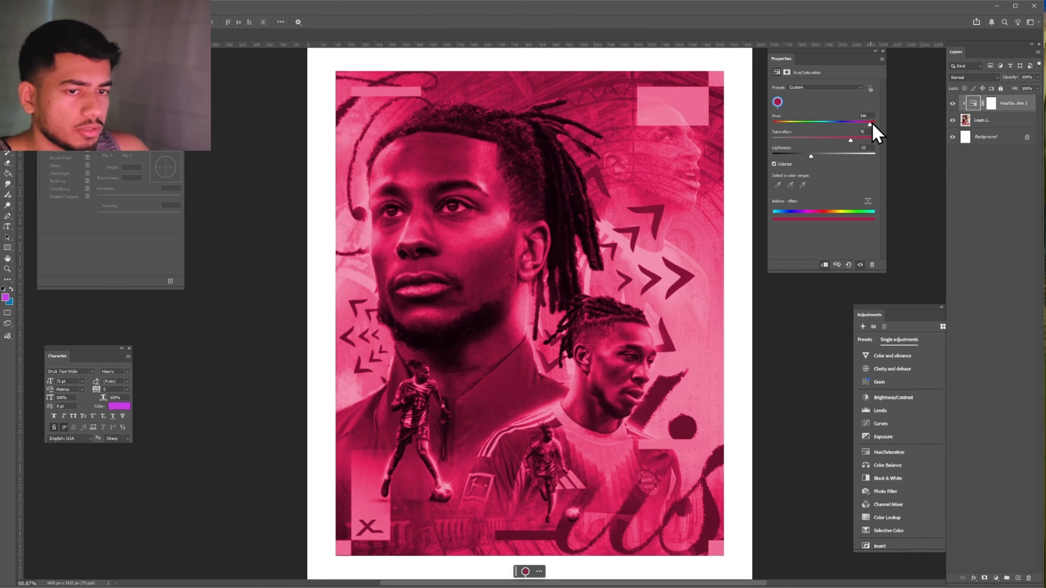
Set the Colorize hue of the Hue/Saturation adjustment clipped to the poster to about 346
{"action": "left_click_drag", "start_coordinate": [871, 121], "coordinate": [872, 123]}
{"action": "left_click", "coordinate": [1020, 117]}
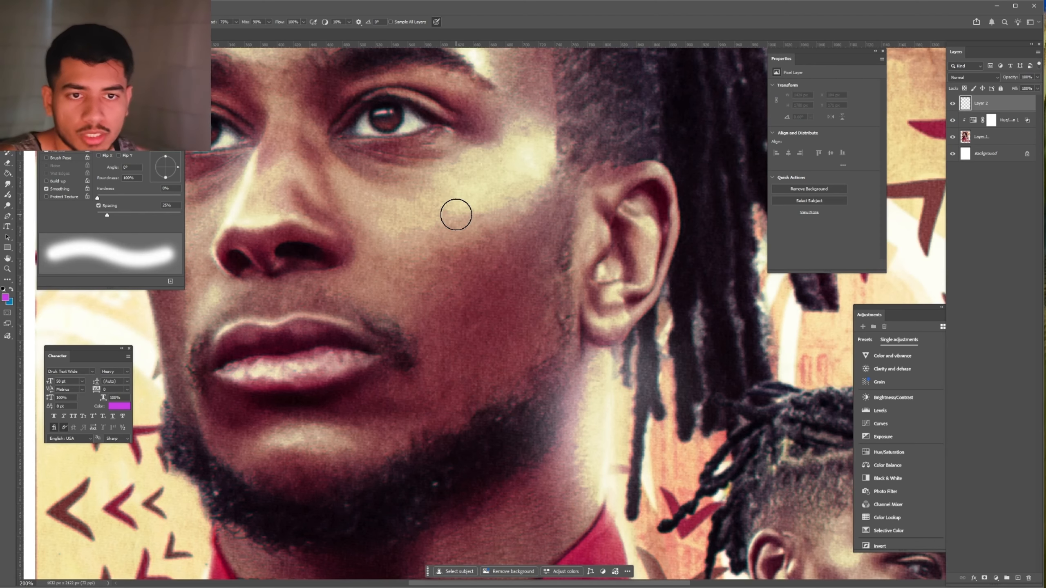
Smooth the large player's cheek with the Mixer Brush on a new layer and paint pink into his eye through a Hue/Saturation mask
{"action": "left_click_drag", "start_coordinate": [409, 190], "coordinate": [451, 283]}
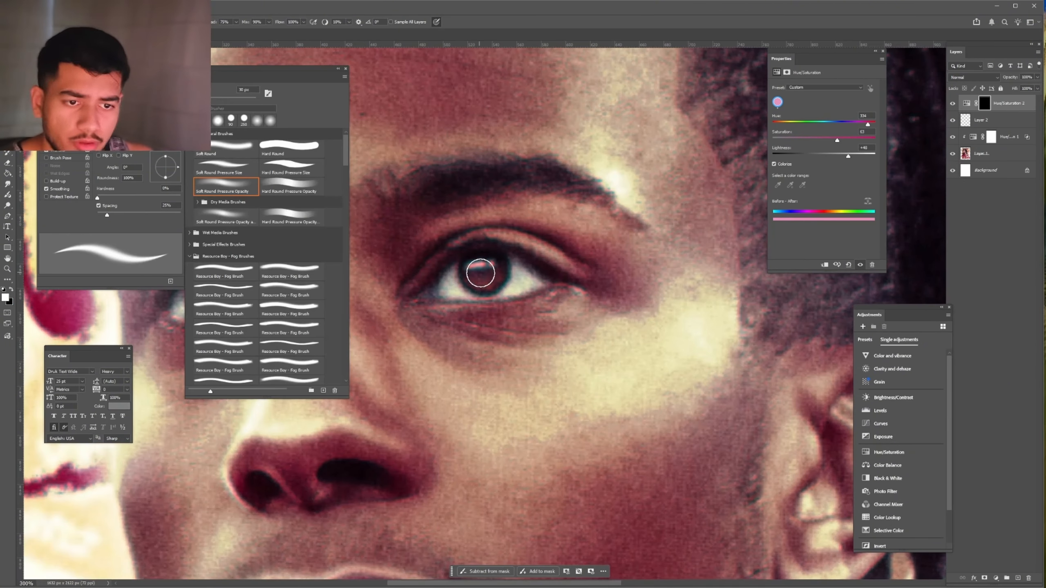
{"action": "left_click_drag", "start_coordinate": [465, 267], "coordinate": [470, 270]}
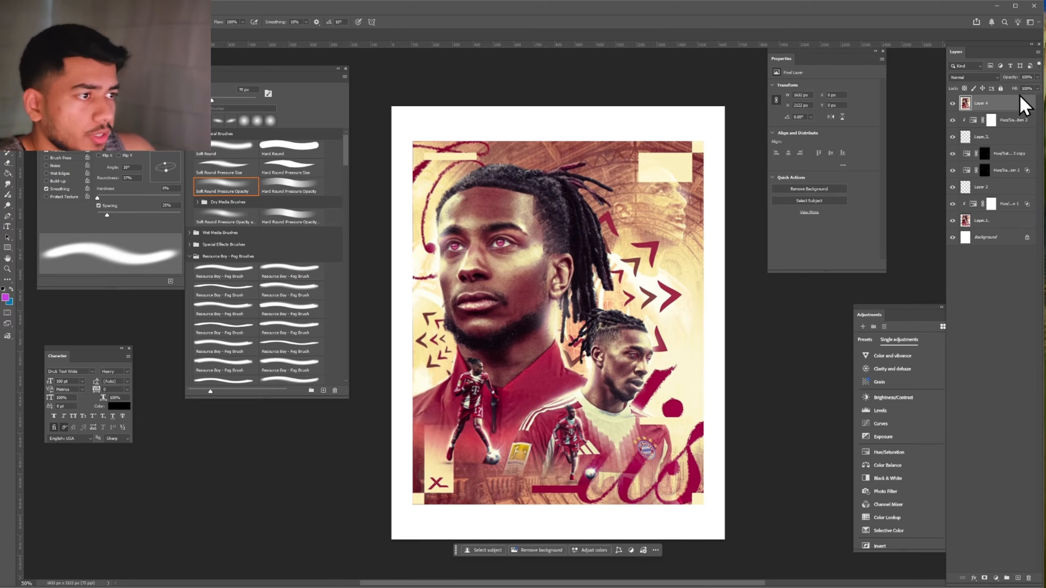
Blend the topmost smart object into the poster by splitting the underlying layer's dark Blend If slider
{"action": "key", "text": "ctrl+t"}
{"action": "key", "text": "Return"}
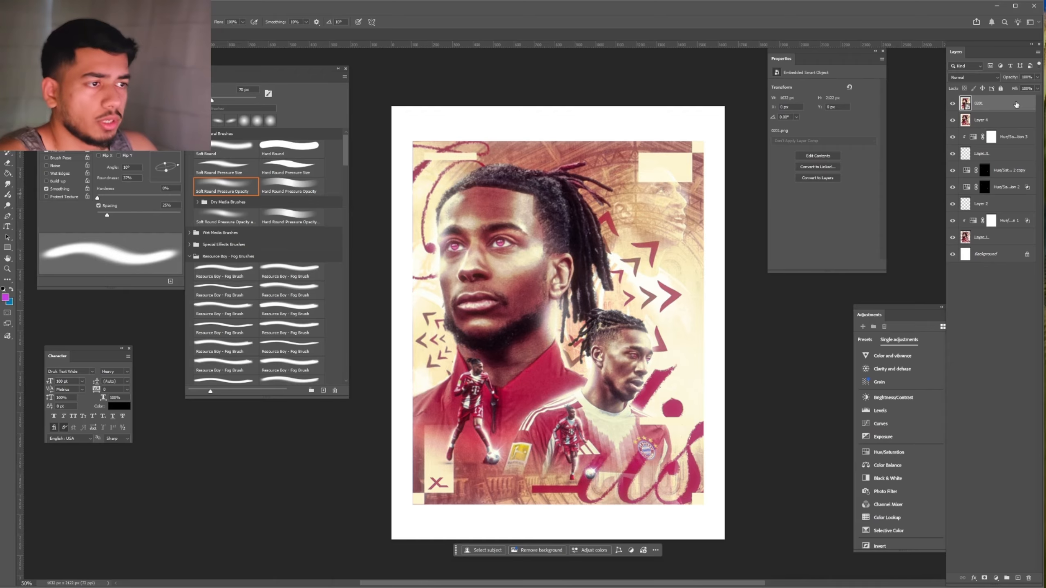
{"action": "double_click", "coordinate": [1005, 103]}
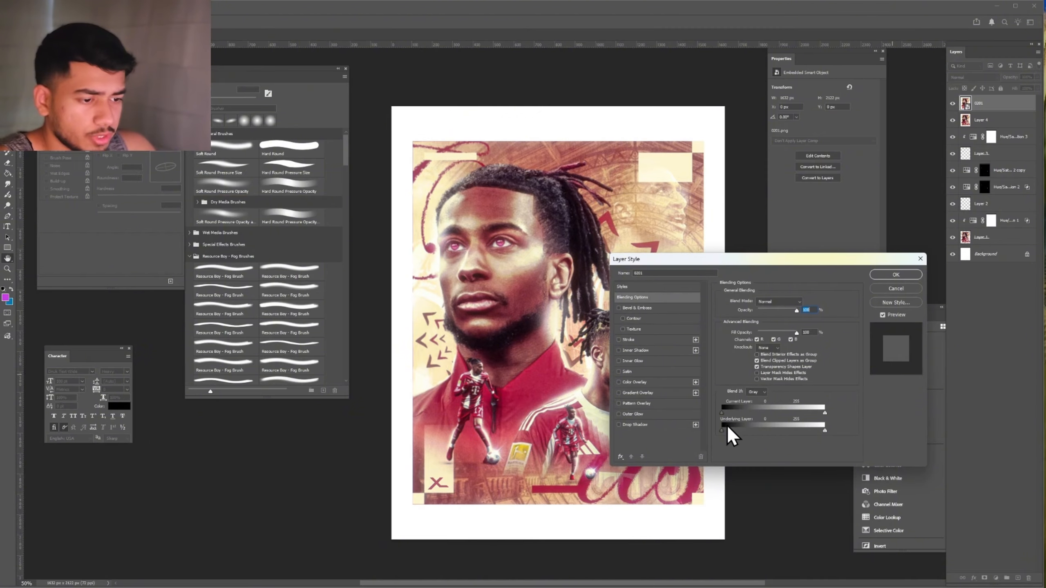
{"action": "left_click_drag", "start_coordinate": [723, 431], "coordinate": [700, 430]}
{"action": "left_click_drag", "start_coordinate": [825, 431], "coordinate": [762, 432]}
{"action": "left_click_drag", "start_coordinate": [722, 431], "coordinate": [755, 432], "text": "alt"}
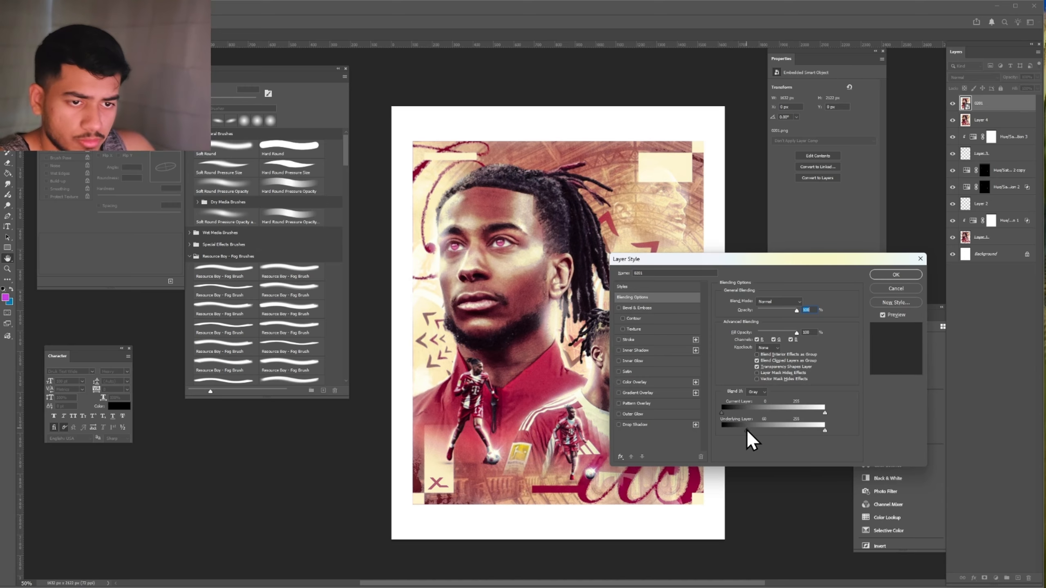
{"action": "left_click", "coordinate": [891, 275]}
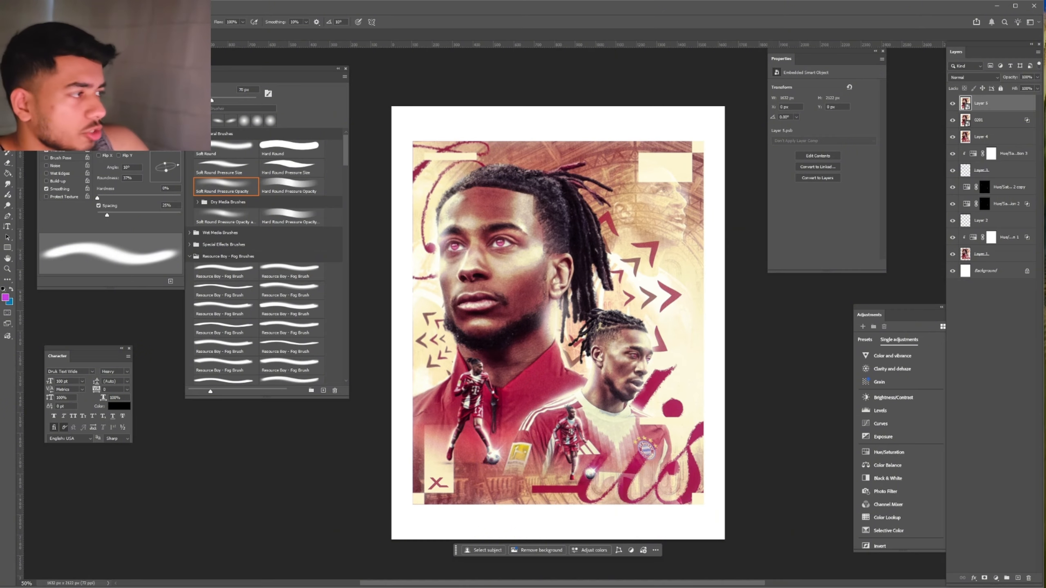
Apply Color Halftone to the topmost smart object layer with a maximum radius of 5 pixels
{"action": "key", "text": "alt+Tab"}
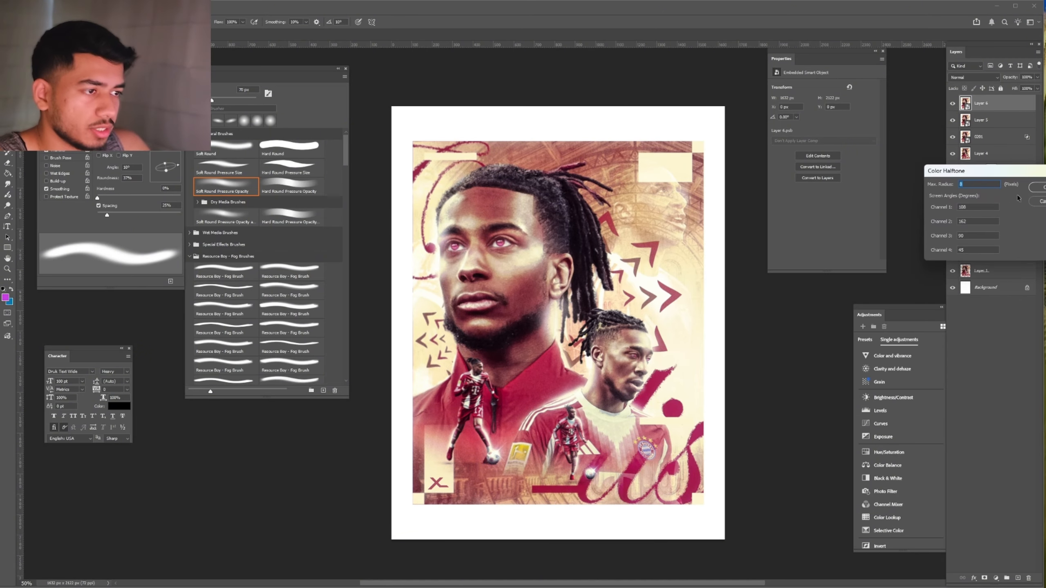
{"action": "left_click", "coordinate": [1037, 188]}
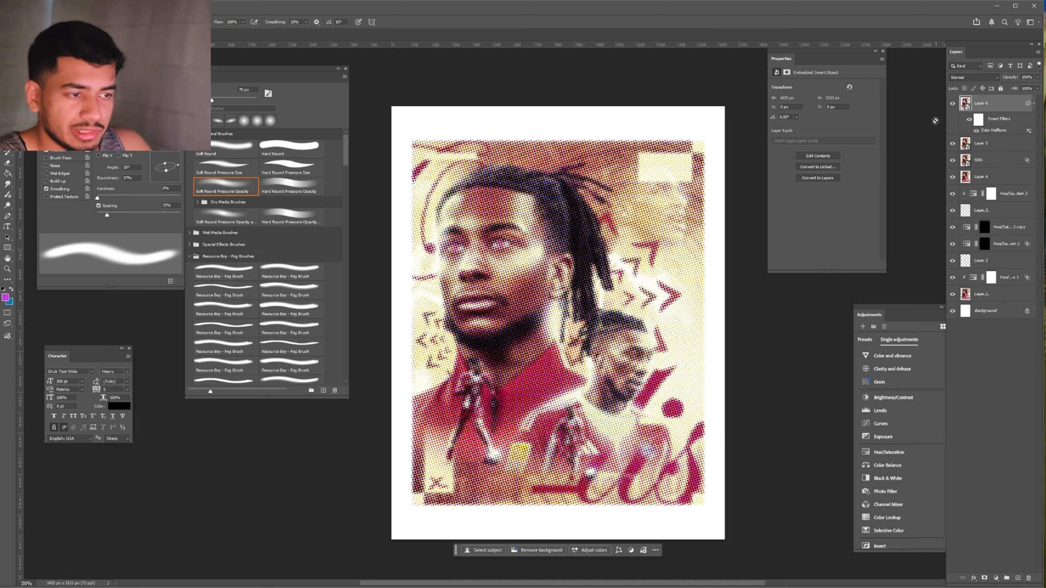
{"action": "double_click", "coordinate": [999, 132]}
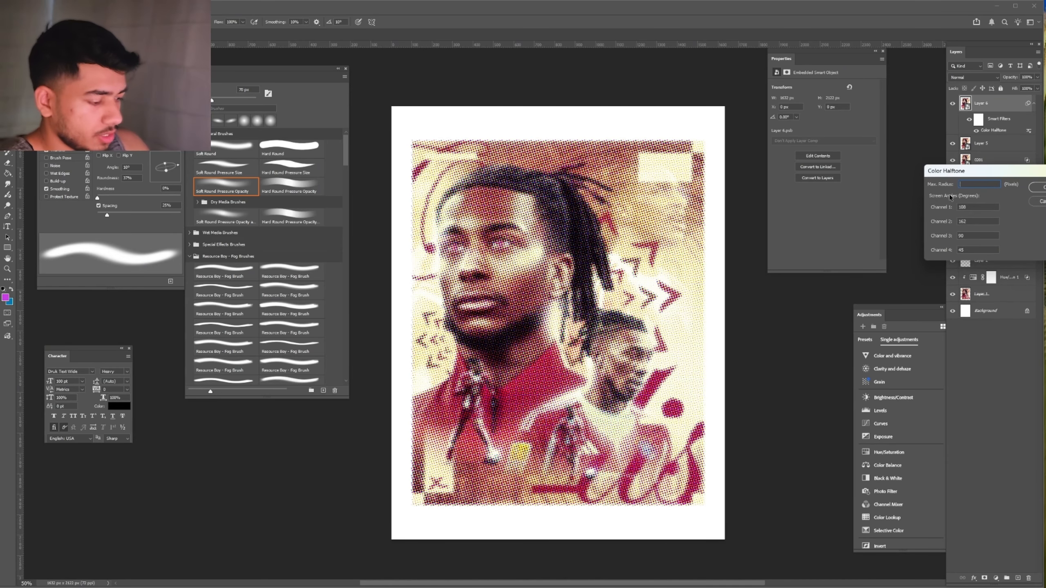
{"action": "type", "text": "5"}
{"action": "key", "text": "Return"}
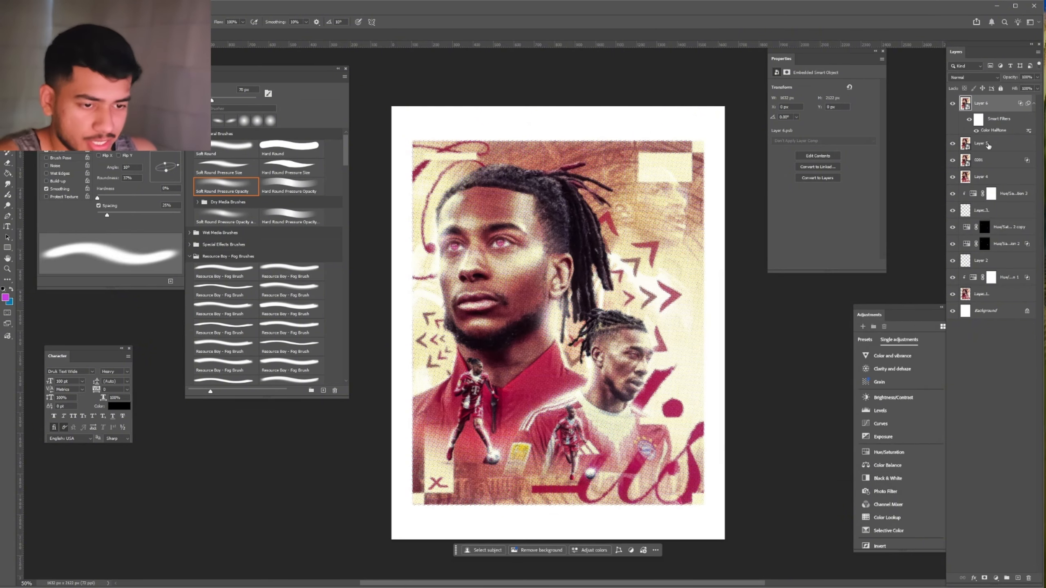
Add a layer mask to the halftone layer and brush the effect off the players with a large soft brush
{"action": "left_click", "coordinate": [984, 579]}
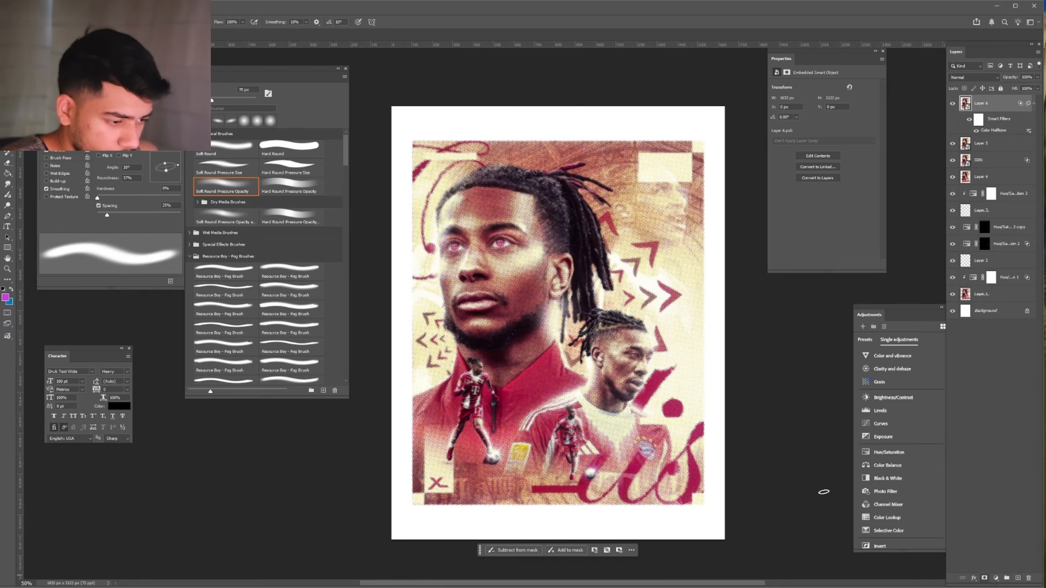
{"action": "key", "text": "bracketright"}
{"action": "key", "text": "bracketright"}
{"action": "mouse_move", "coordinate": [486, 223]}
{"action": "left_mouse_down"}
{"action": "mouse_move", "coordinate": [485, 406]}
{"action": "mouse_move", "coordinate": [589, 420]}
{"action": "left_mouse_up"}
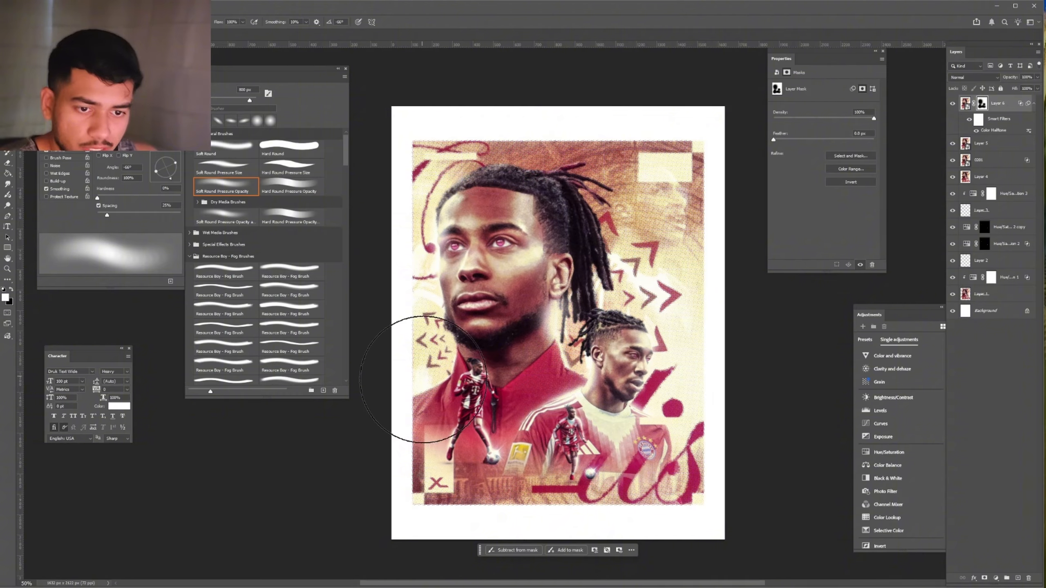
{"action": "key", "text": "bracketleft"}
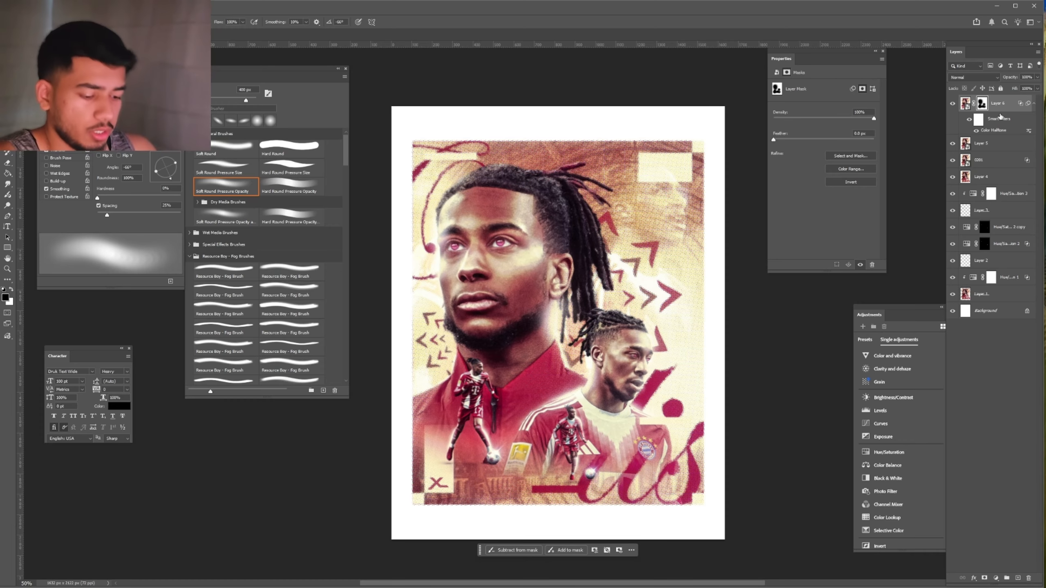
Merge all visible layers into a new layer above the halftone layer and convert it to a smart object
{"action": "left_click", "coordinate": [1001, 117]}
{"action": "key", "text": "ctrl+alt+shift+e"}
{"action": "right_click", "coordinate": [1009, 106]}
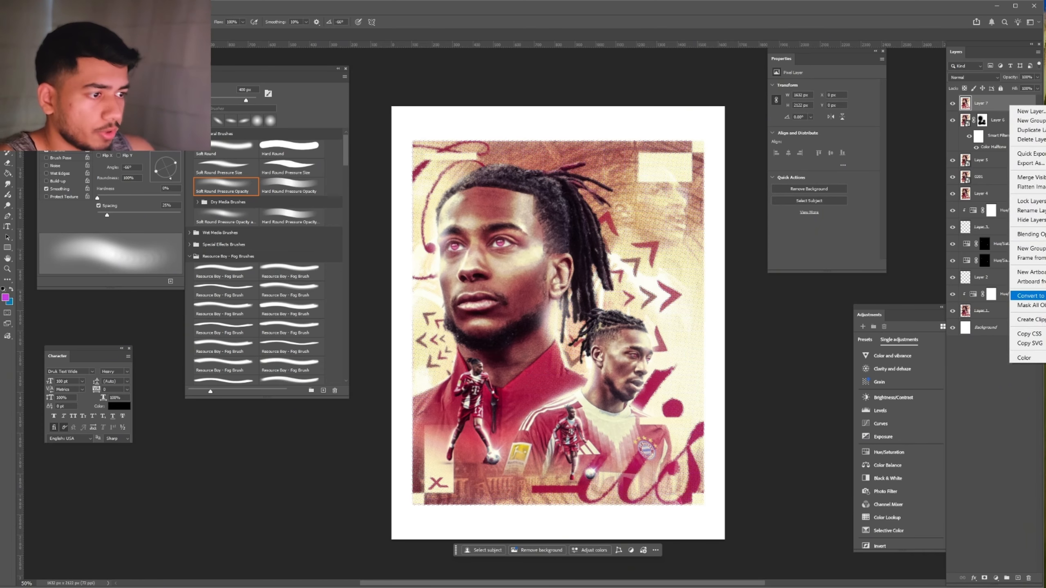
{"action": "left_click", "coordinate": [1022, 296]}
Grade the merged poster in Camera Raw with added texture, clarity and grain, lowering the oranges' luminance to about -29 and adjusting the neighbouring colours
{"action": "key", "text": "ctrl+shift+a"}
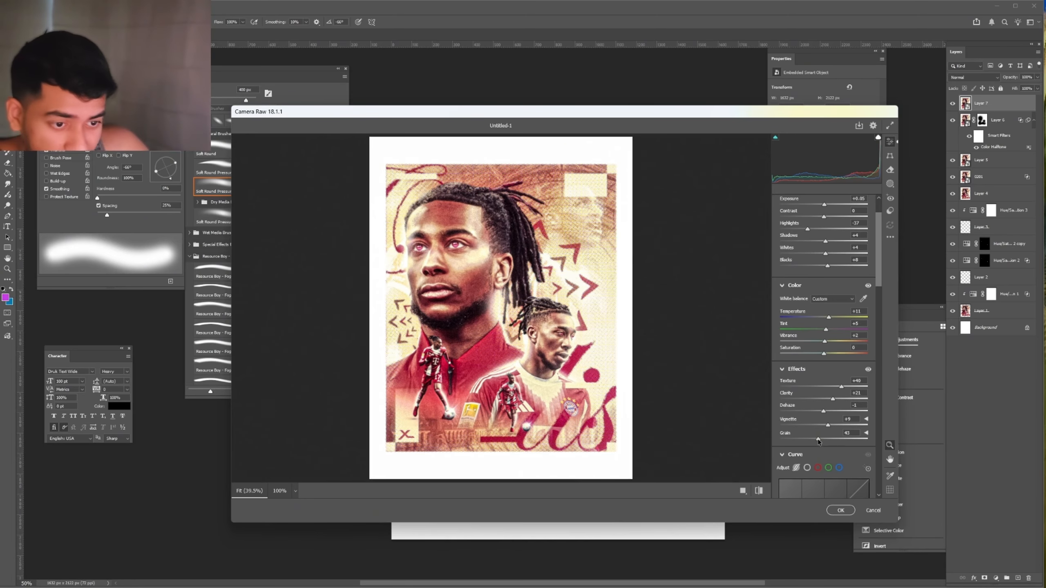
{"action": "scroll", "coordinate": [807, 426], "scroll_direction": "down", "scroll_amount": 6}
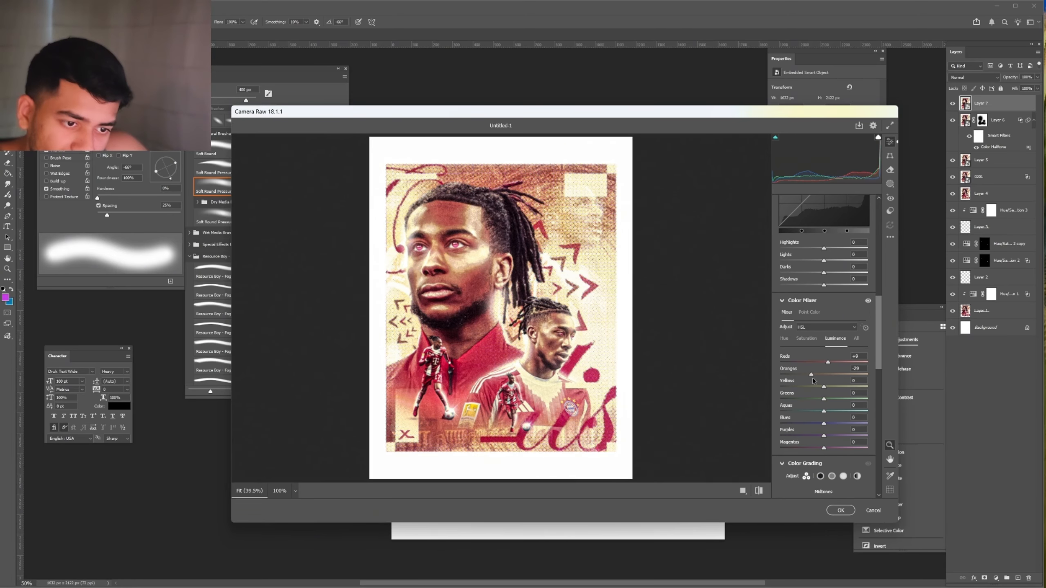
{"action": "left_click_drag", "start_coordinate": [813, 380], "coordinate": [829, 364]}
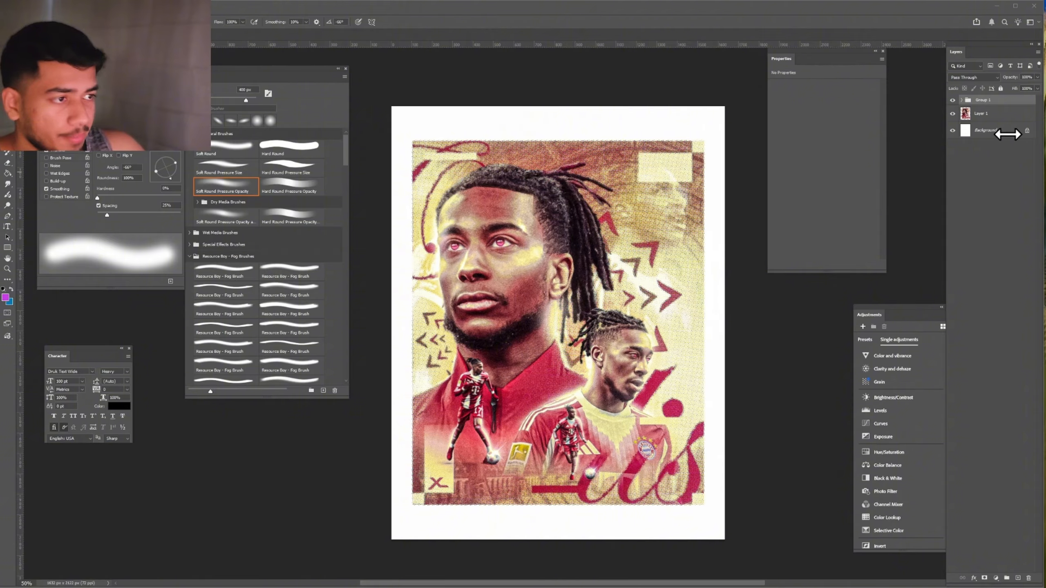
Toggle the visibility of Group 1 to compare the red football poster before and after the effects
{"action": "left_click", "coordinate": [952, 102]}
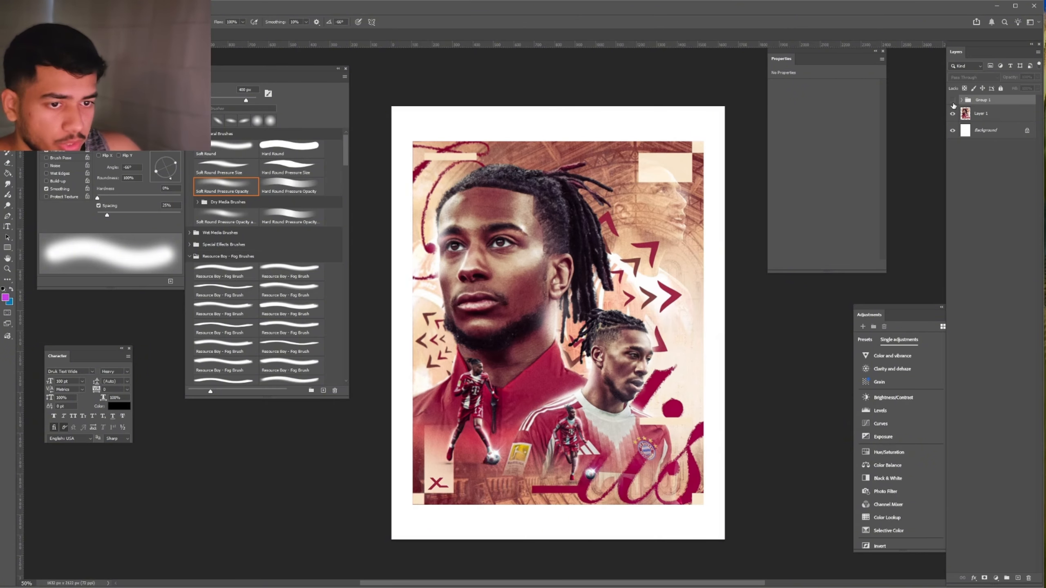
{"action": "left_click", "coordinate": [953, 103]}
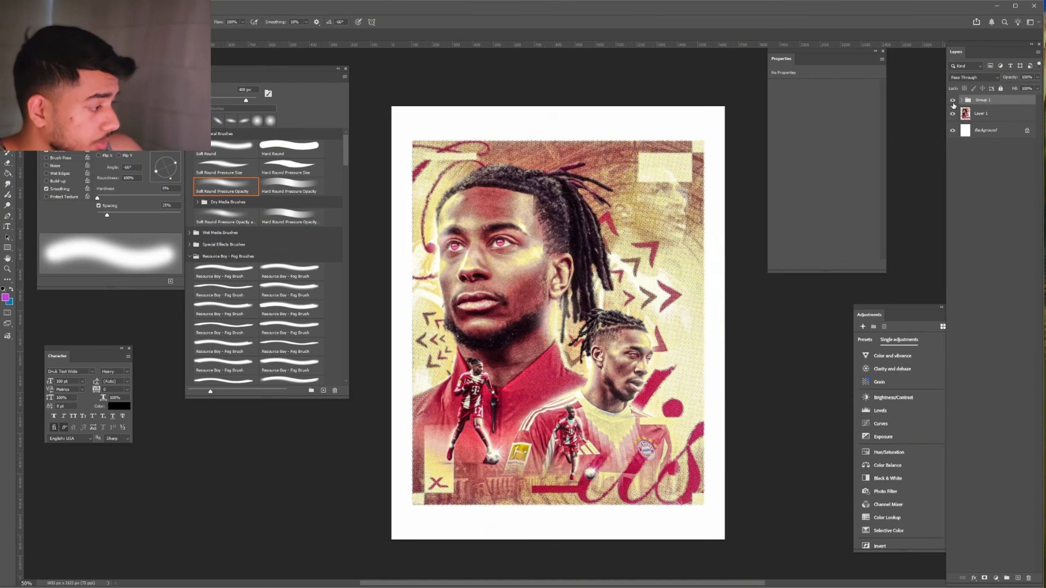
{"action": "left_click", "coordinate": [953, 101]}
{"action": "left_click", "coordinate": [953, 101]}
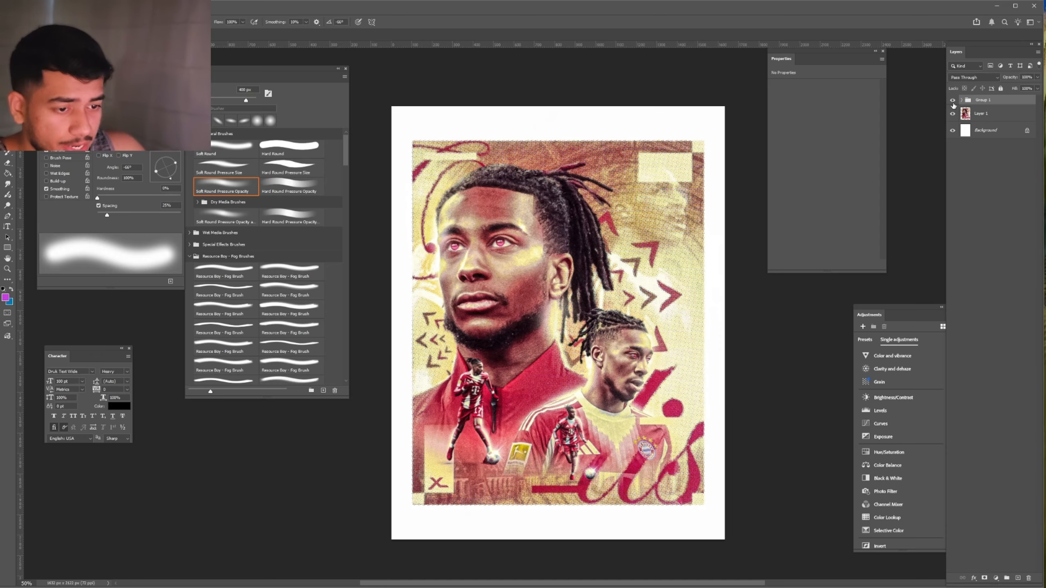
{"action": "left_click", "coordinate": [953, 103]}
{"action": "left_click", "coordinate": [953, 103]}
{"action": "left_click", "coordinate": [953, 103]}
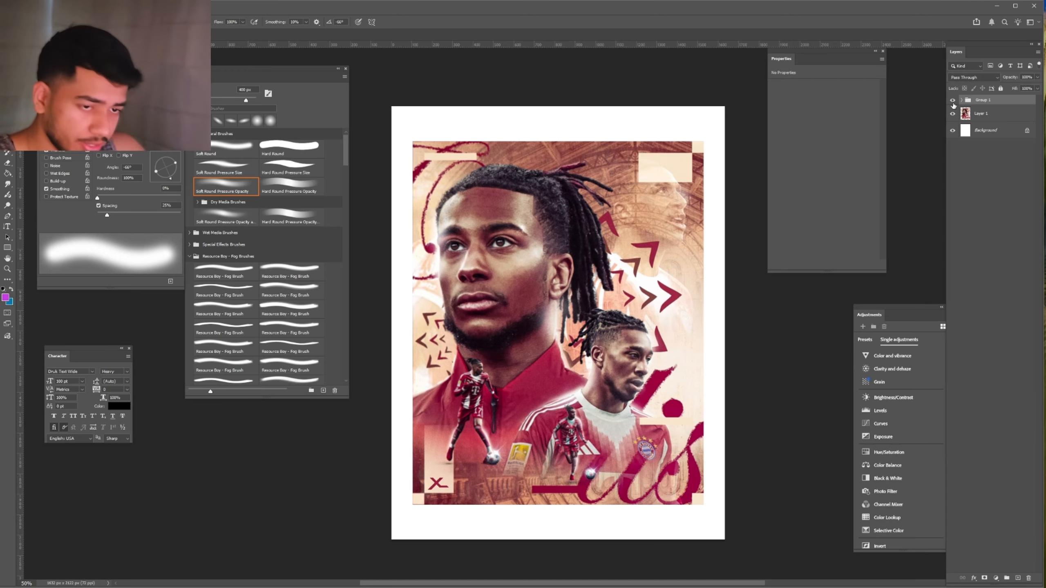
{"action": "left_click", "coordinate": [953, 103]}
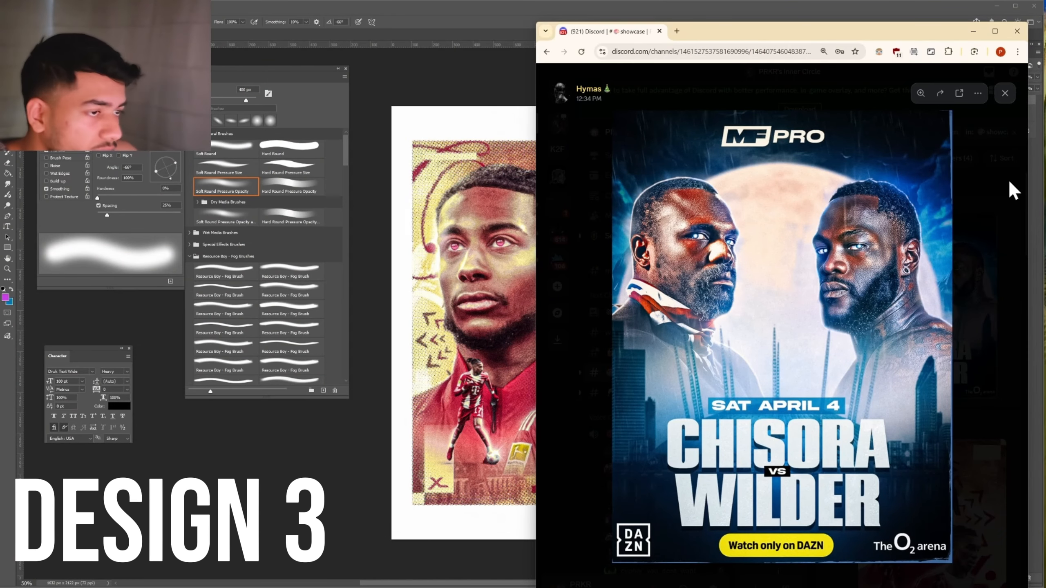
Copy the Chisora vs Wilder poster from the Discord showcase and paste it onto the Photoshop canvas
{"action": "right_click", "coordinate": [850, 249]}
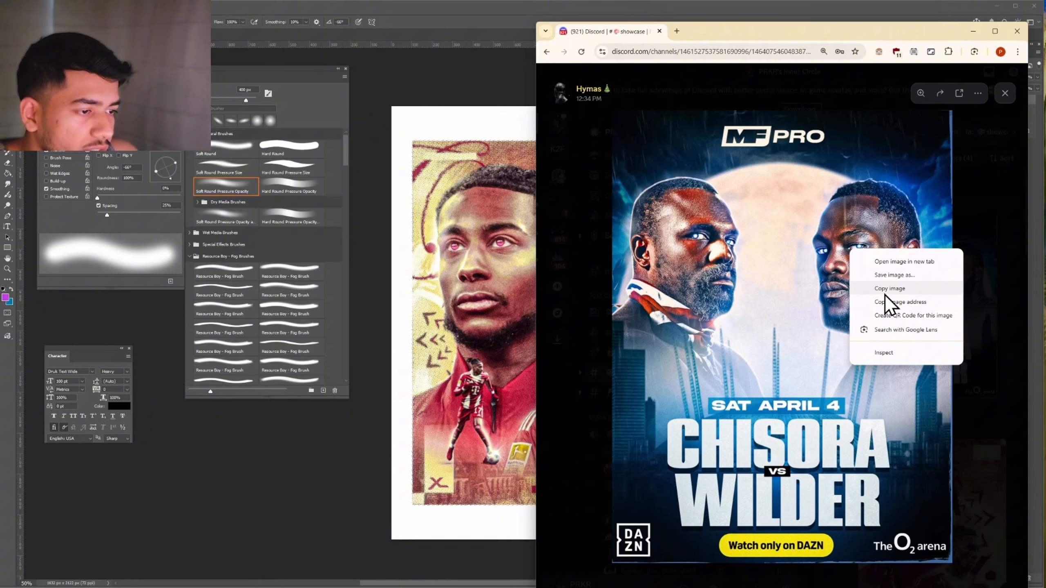
{"action": "left_click", "coordinate": [884, 294]}
{"action": "left_click", "coordinate": [973, 31]}
{"action": "key", "text": "ctrl+v"}
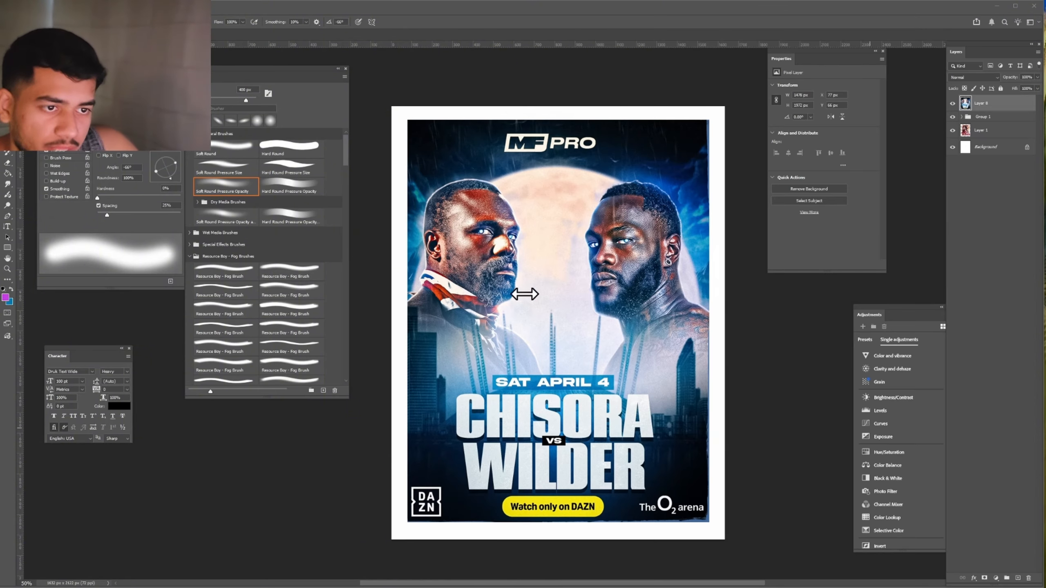
Select the boxer on the right of the Chisora vs Wilder poster with the Object Selection tool
{"action": "left_click", "coordinate": [756, 350]}
{"action": "key", "text": "w"}
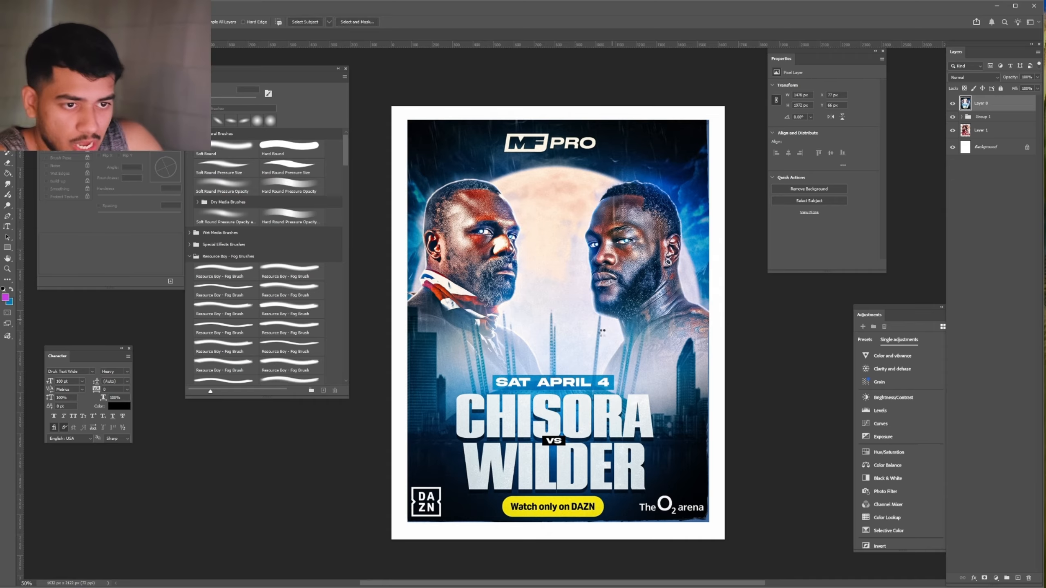
{"action": "left_click", "coordinate": [618, 196]}
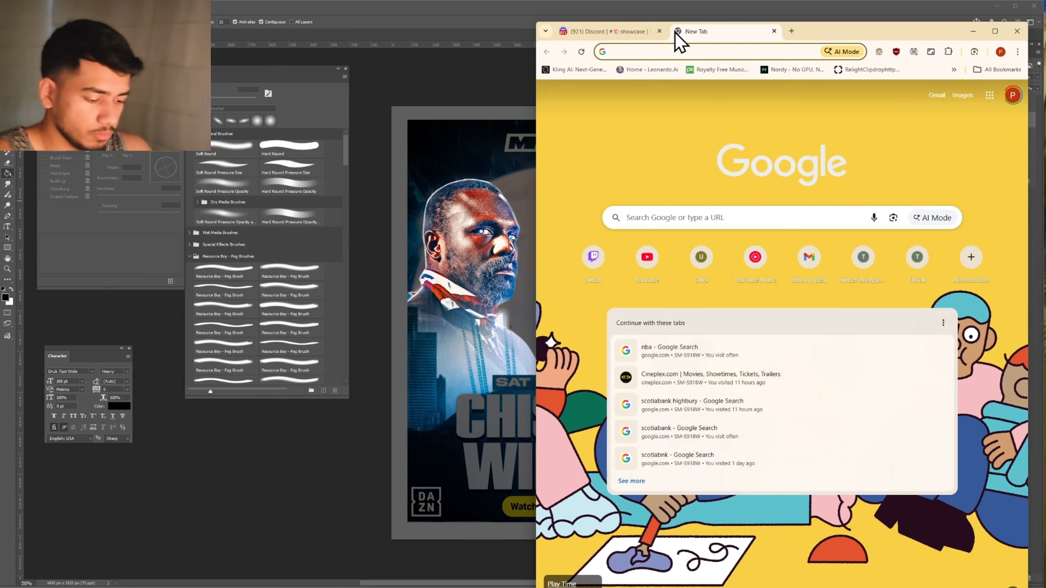
{"action": "type", "text": "moon"}
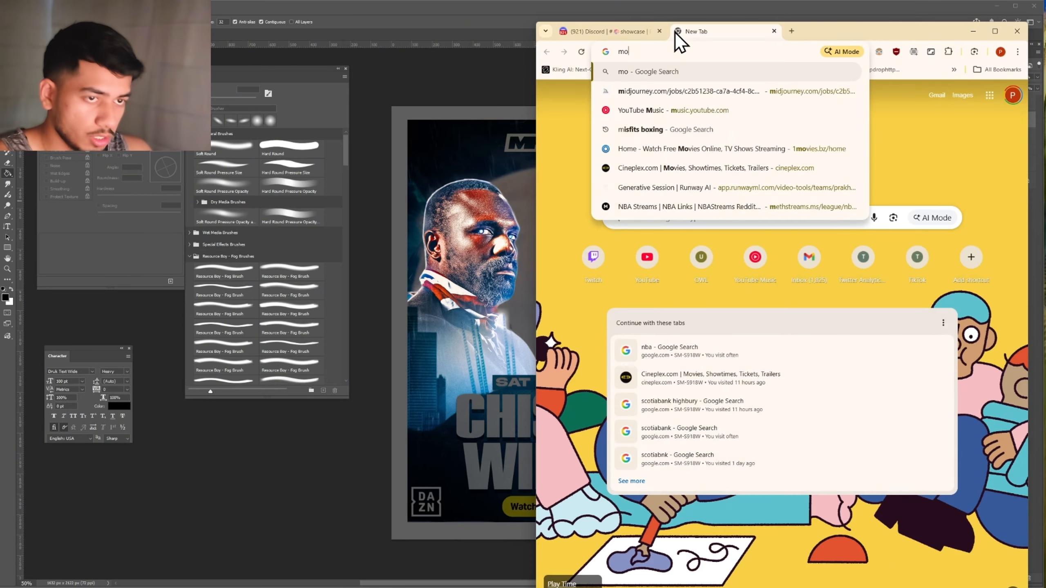
{"action": "key", "text": "BackSpace"}
{"action": "key", "text": "BackSpace"}
{"action": "key", "text": "BackSpace"}
{"action": "key", "text": "BackSpace"}
{"action": "key", "text": "BackSpace"}
Search Google for "night moon background"
{"action": "type", "text": "night"}
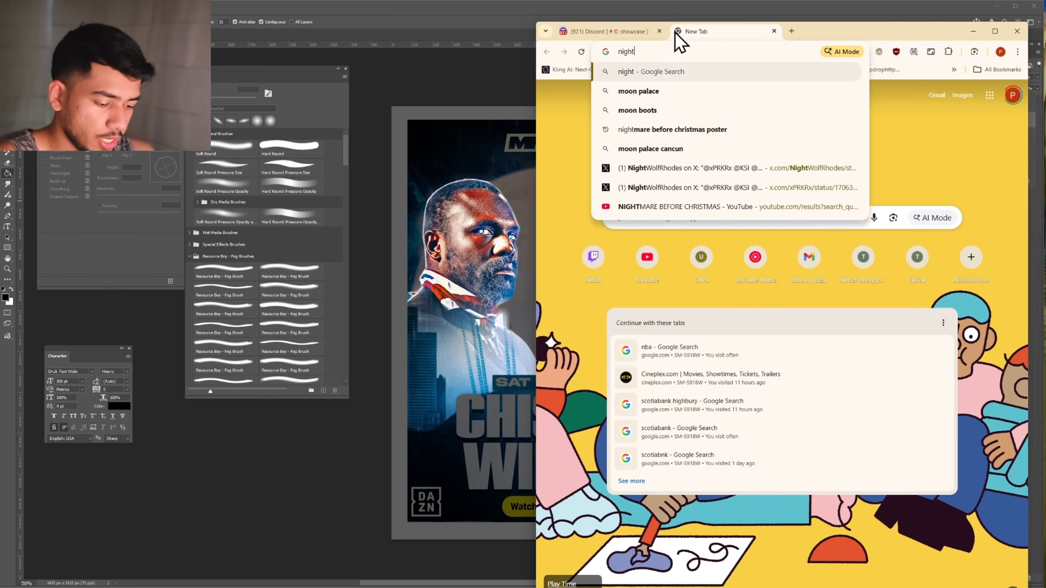
{"action": "type", "text": " moon background"}
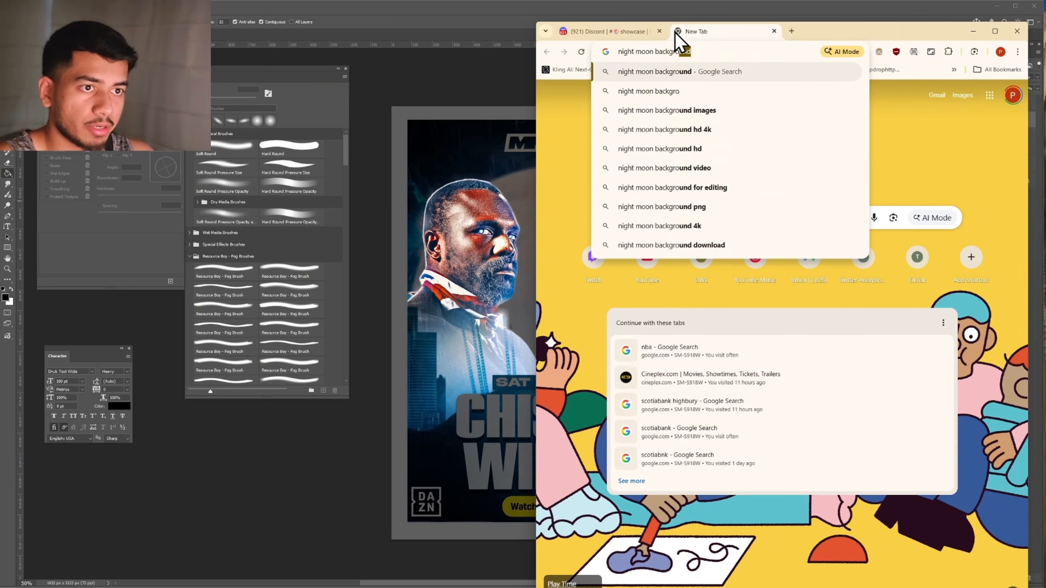
{"action": "key", "text": "Return"}
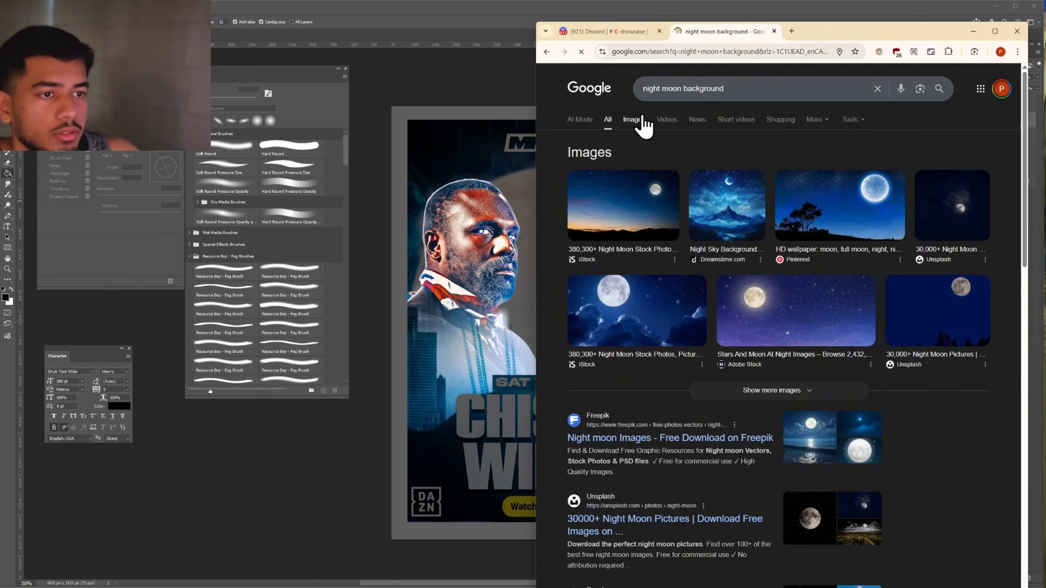
Place a blue moon picture from Google's image results over the poster and hide the earlier night-sky layer
{"action": "left_click", "coordinate": [635, 123]}
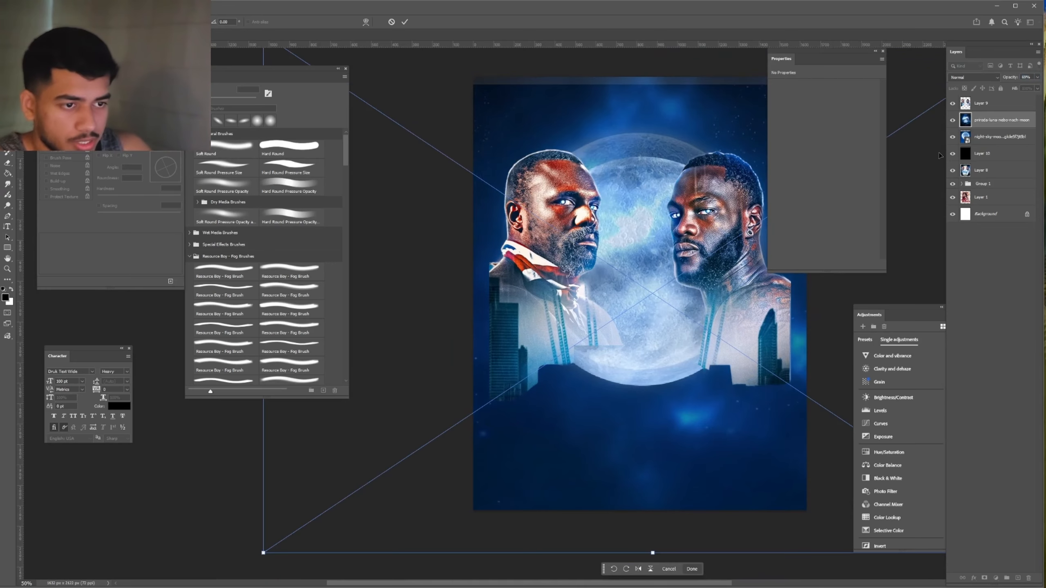
{"action": "key", "text": "Return"}
{"action": "left_click", "coordinate": [953, 136]}
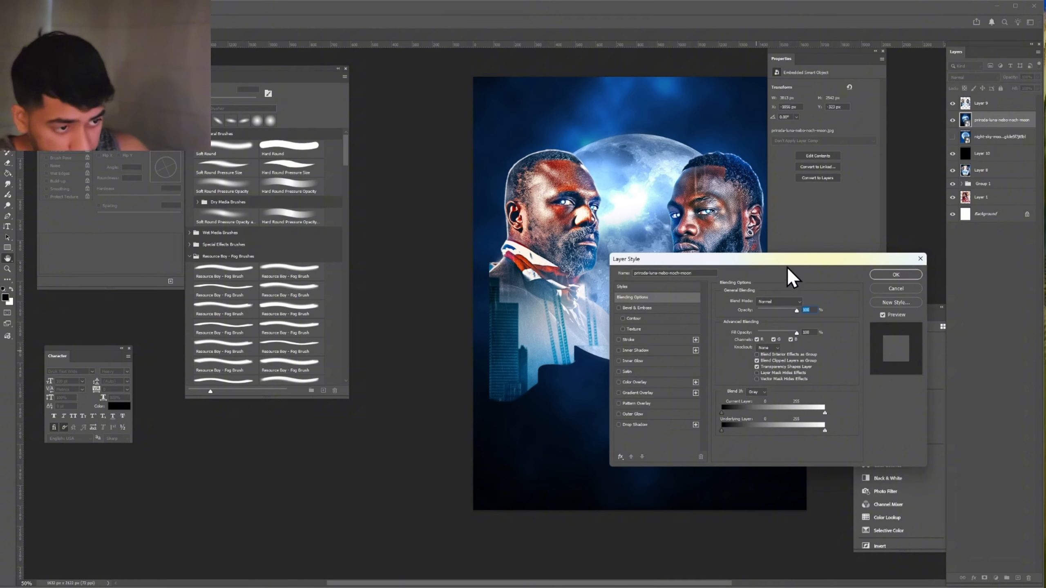
Blend the moon layer into the poster by splitting its current-layer Blend If shadow slider to about 121
{"action": "left_click_drag", "start_coordinate": [788, 263], "coordinate": [839, 263]}
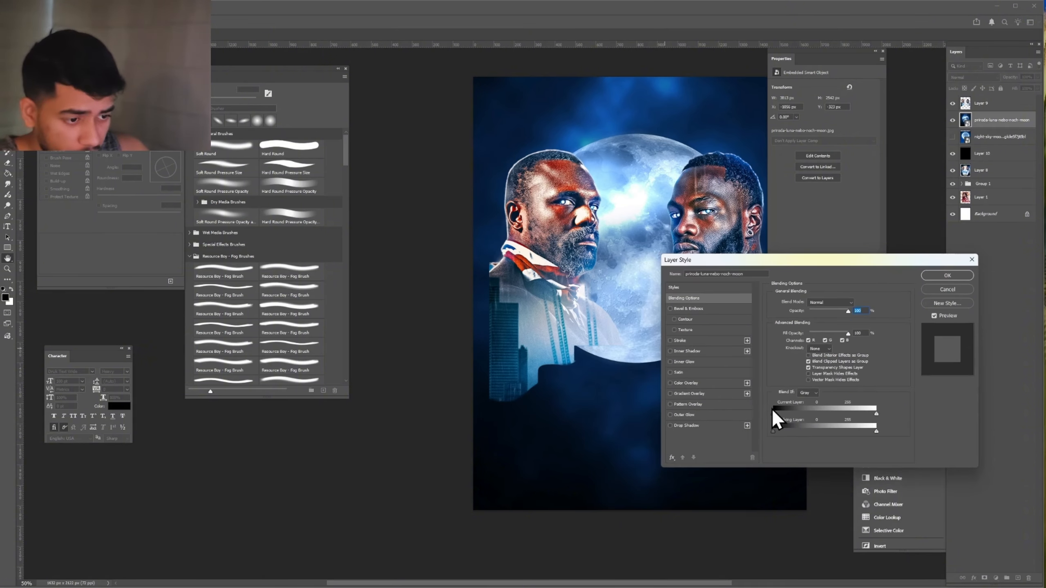
{"action": "left_click_drag", "start_coordinate": [776, 409], "coordinate": [824, 417]}
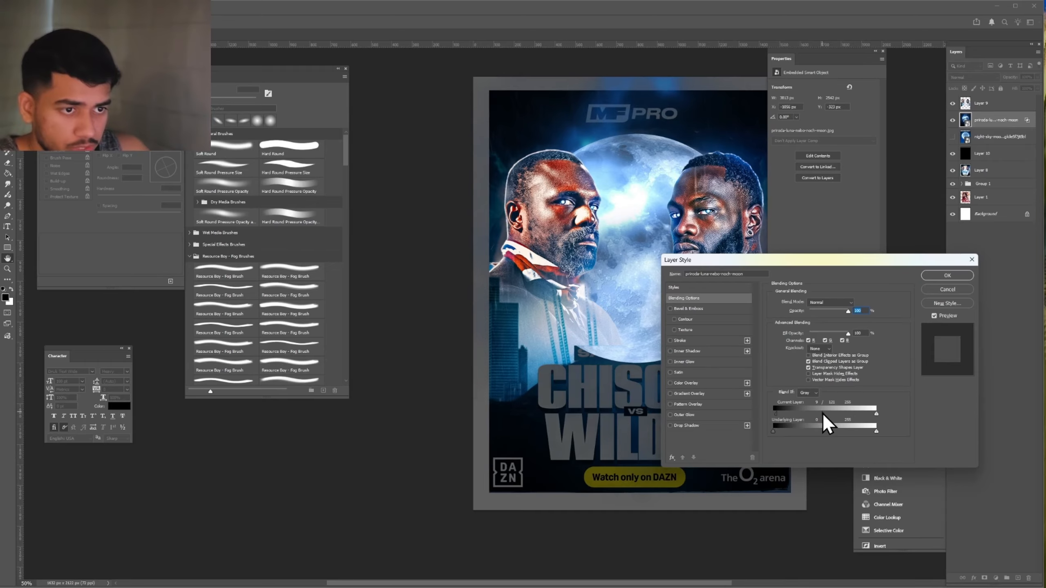
{"action": "key", "text": "Return"}
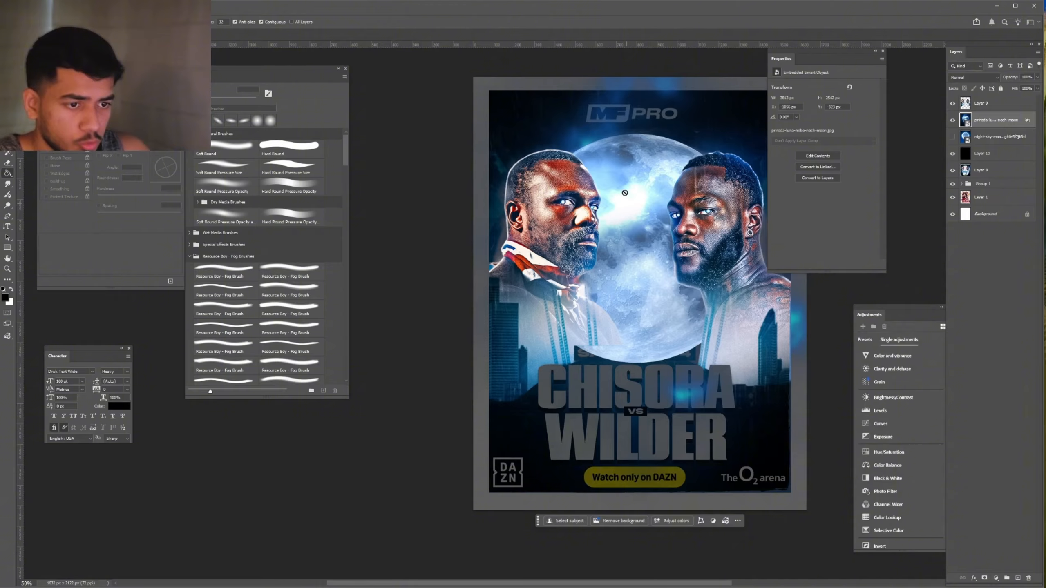
Flip the moon image vertically and shift it upward behind the two boxers
{"action": "key", "text": "ctrl+t"}
{"action": "right_click", "coordinate": [628, 313]}
{"action": "left_click", "coordinate": [647, 472]}
{"action": "left_click_drag", "start_coordinate": [643, 289], "coordinate": [643, 246]}
{"action": "key", "text": "Return"}
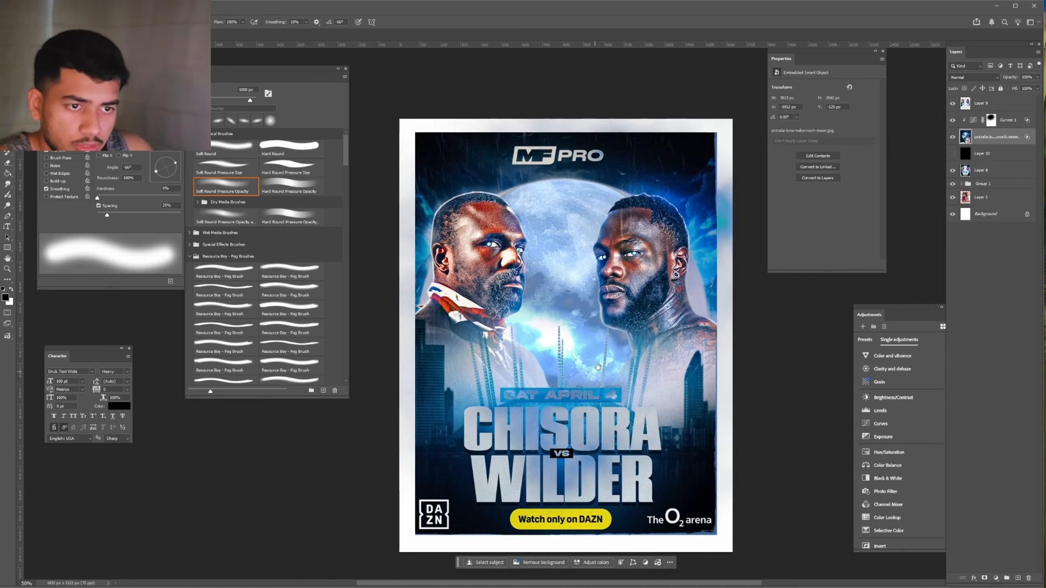
Convert the boxers' cut-out, Layer 9, to a smart object
{"action": "left_click", "coordinate": [1008, 107]}
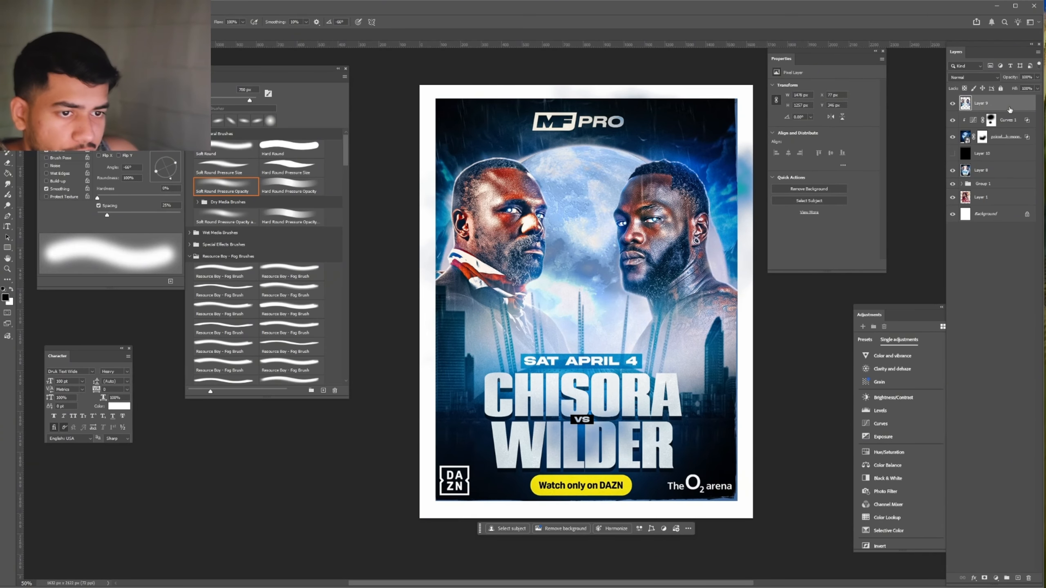
{"action": "right_click", "coordinate": [1009, 104]}
{"action": "left_click", "coordinate": [1028, 315]}
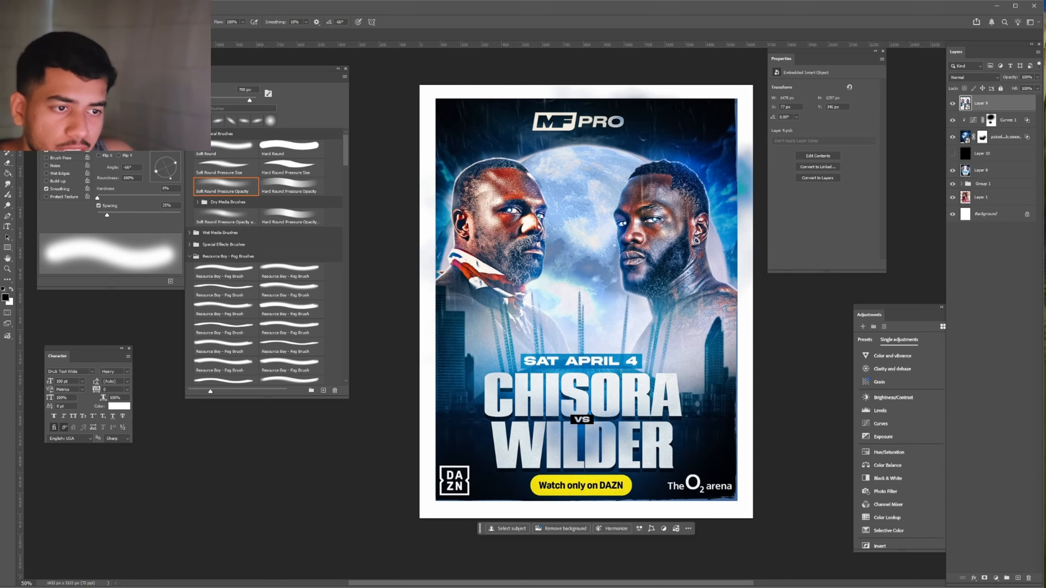
{"action": "left_click", "coordinate": [984, 144]}
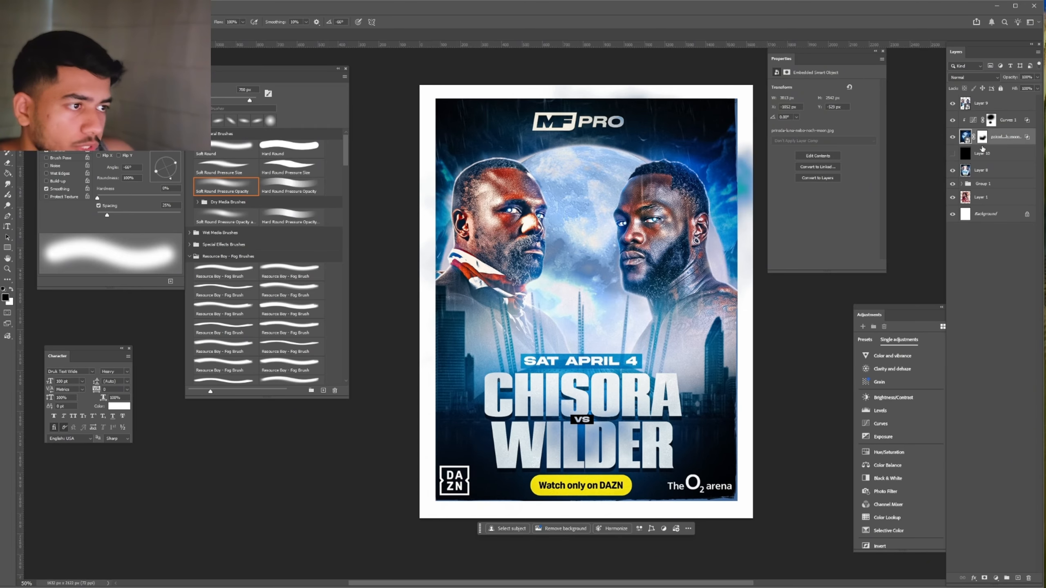
{"action": "left_click", "coordinate": [986, 107]}
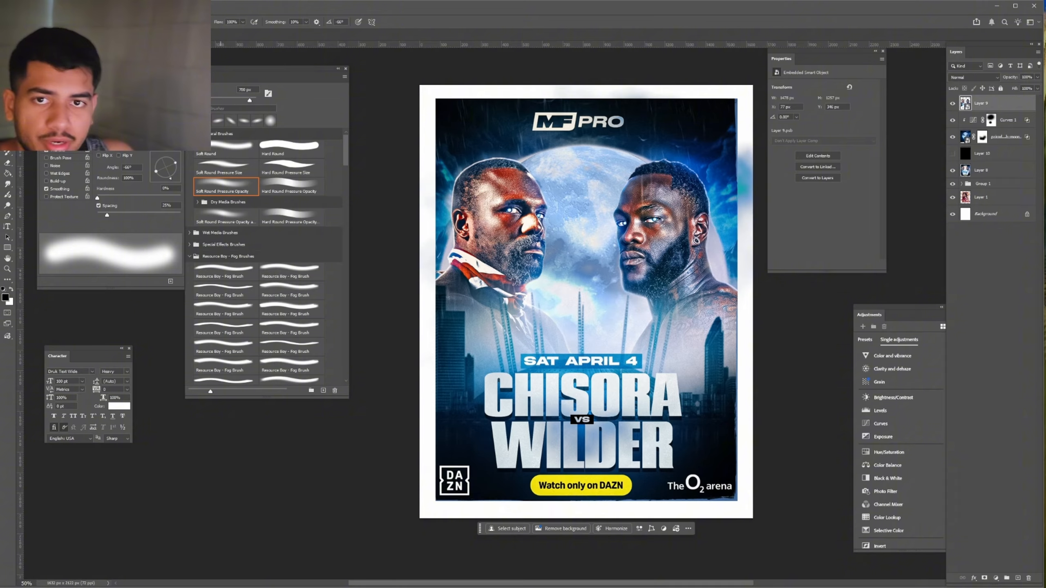
Apply the Camera Raw Filter to the boxers, shifting warm skin hues and lowering magenta saturation in the Color Mixer
{"action": "left_click", "coordinate": [94, 6]}
{"action": "mouse_move", "coordinate": [110, 6]}
{"action": "left_click", "coordinate": [134, 119]}
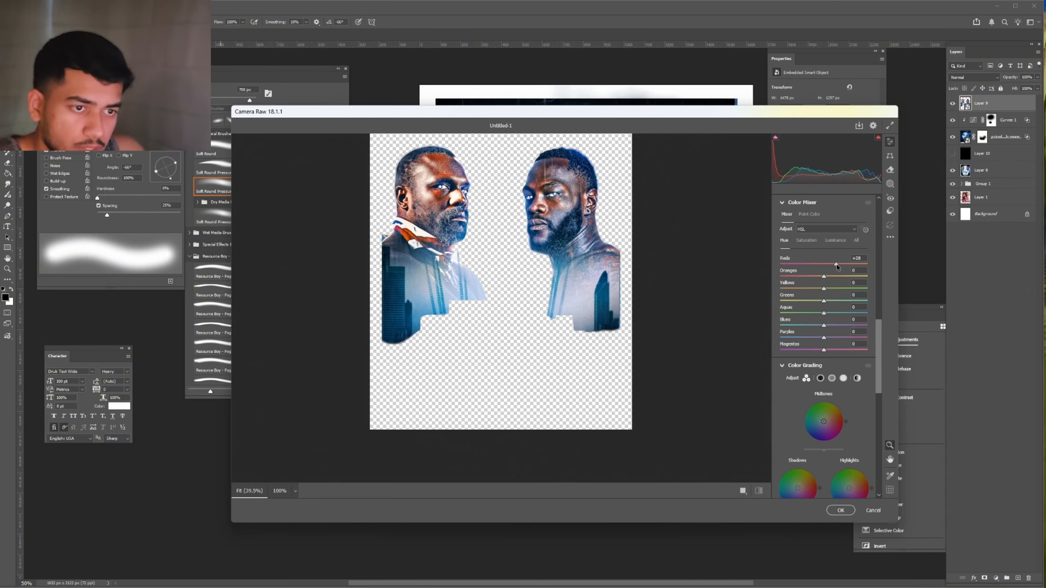
{"action": "left_click_drag", "start_coordinate": [837, 264], "coordinate": [808, 277]}
{"action": "left_click_drag", "start_coordinate": [823, 289], "coordinate": [795, 264]}
{"action": "left_click", "coordinate": [806, 241]}
{"action": "left_click_drag", "start_coordinate": [824, 350], "coordinate": [787, 350]}
{"action": "left_click", "coordinate": [785, 241]}
{"action": "left_click_drag", "start_coordinate": [824, 264], "coordinate": [831, 265]}
{"action": "left_click_drag", "start_coordinate": [824, 289], "coordinate": [834, 291]}
{"action": "scroll", "coordinate": [834, 292], "scroll_direction": "up", "scroll_amount": 10}
{"action": "left_click", "coordinate": [841, 511]}
Duplicate the moon layer, keeping its blending options, and give the copy a layer mask
{"action": "double_click", "coordinate": [1019, 162]}
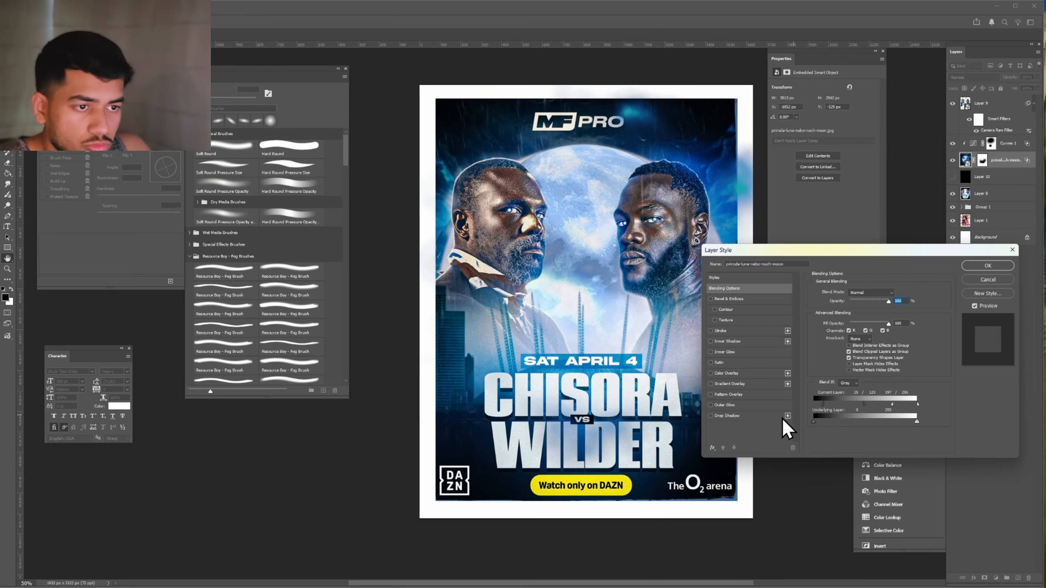
{"action": "left_click", "coordinate": [985, 266]}
{"action": "left_click", "coordinate": [982, 160]}
{"action": "double_click", "coordinate": [1018, 168]}
{"action": "left_click", "coordinate": [987, 268]}
{"action": "key", "text": "ctrl+j"}
{"action": "double_click", "coordinate": [1019, 161]}
{"action": "key", "text": "Return"}
{"action": "left_click", "coordinate": [985, 578]}
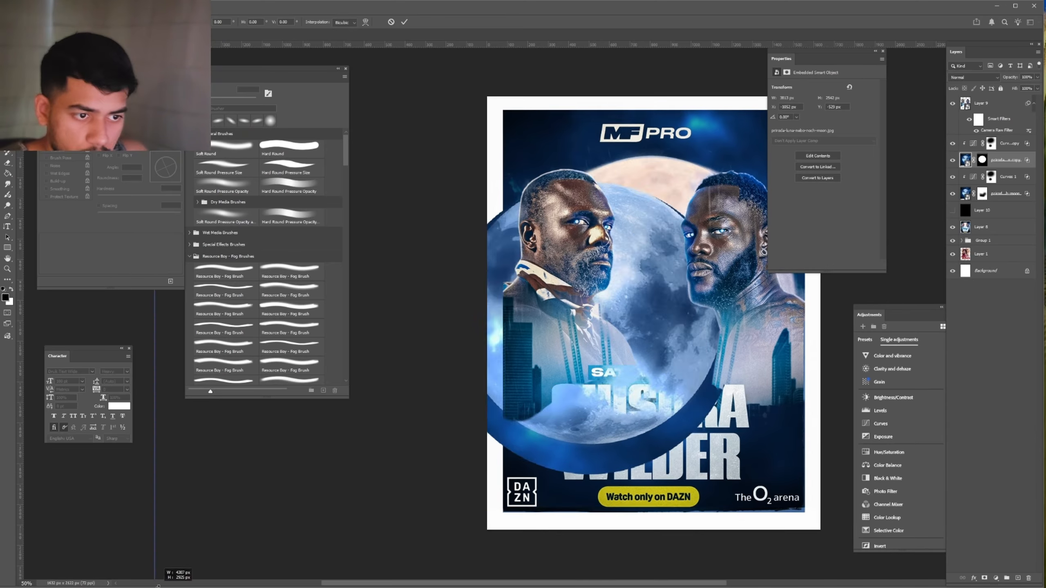
Add two Hue/Saturation adjustments clipped to the boxers, lowering saturation and setting the blues' lightness to +12
{"action": "left_click", "coordinate": [982, 103]}
{"action": "left_click", "coordinate": [889, 452]}
{"action": "left_click_drag", "start_coordinate": [824, 140], "coordinate": [805, 140]}
{"action": "left_click_drag", "start_coordinate": [650, 289], "coordinate": [601, 287]}
{"action": "left_click", "coordinate": [889, 453]}
{"action": "left_click", "coordinate": [825, 102]}
{"action": "left_click", "coordinate": [837, 102]}
{"action": "left_click_drag", "start_coordinate": [824, 156], "coordinate": [830, 156]}
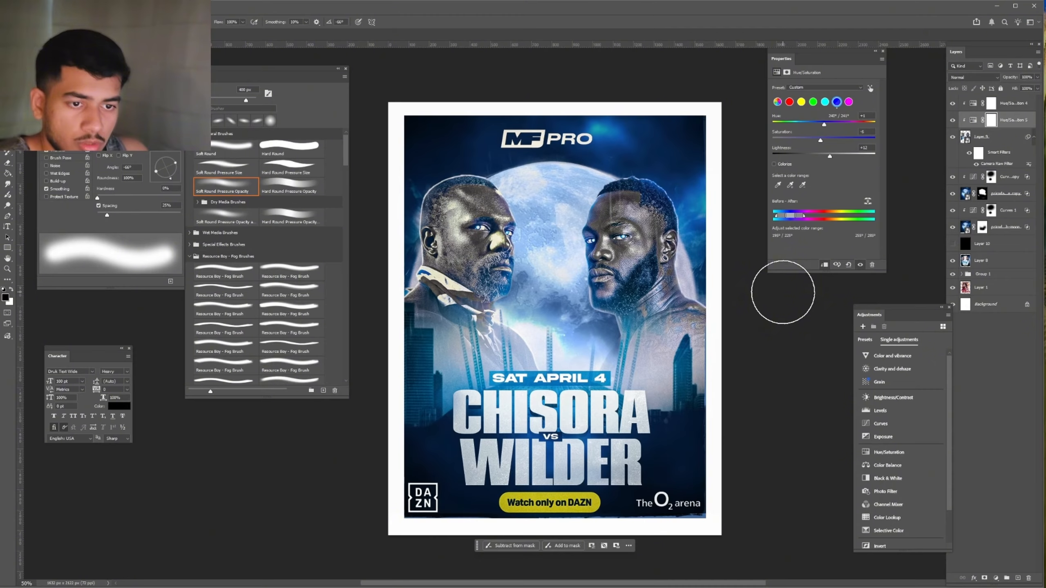
{"action": "key", "text": "alt+bracketleft"}
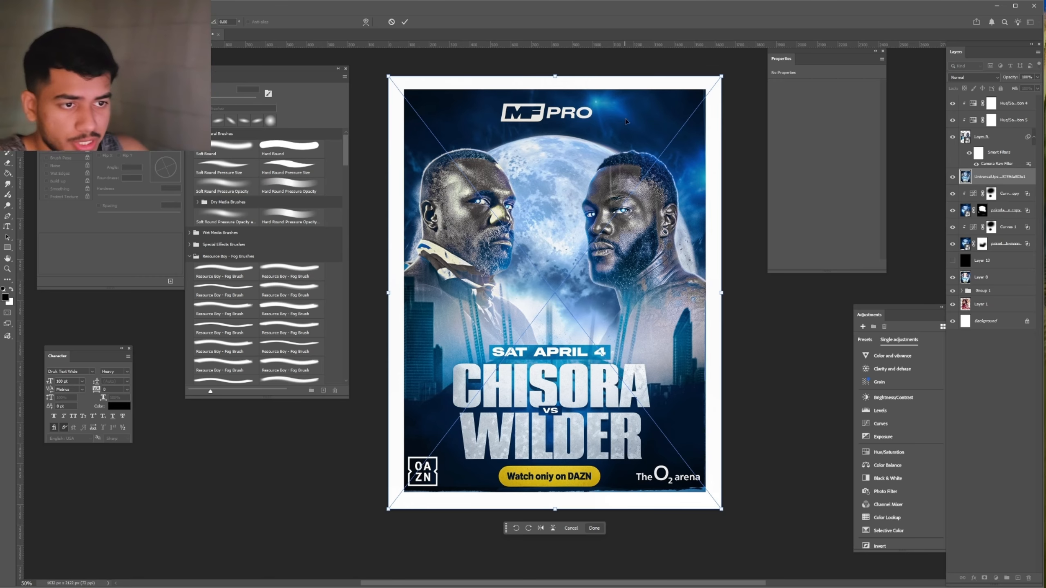
Commit the upscaled poster image beneath the boxers' layer and add an inverted black layer mask to it
{"action": "key", "text": "Return"}
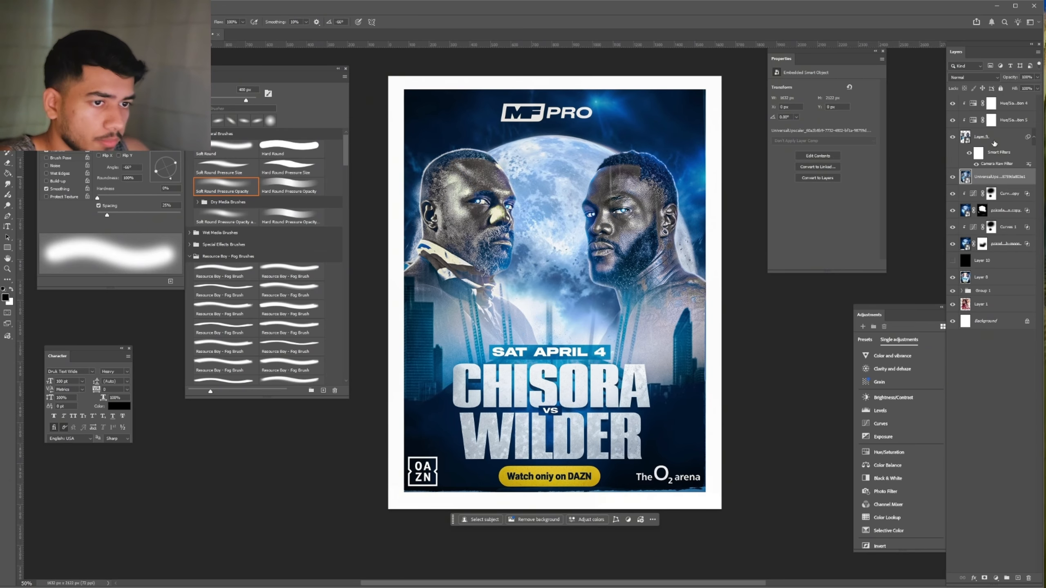
{"action": "left_click", "coordinate": [985, 578]}
{"action": "key", "text": "ctrl+i"}
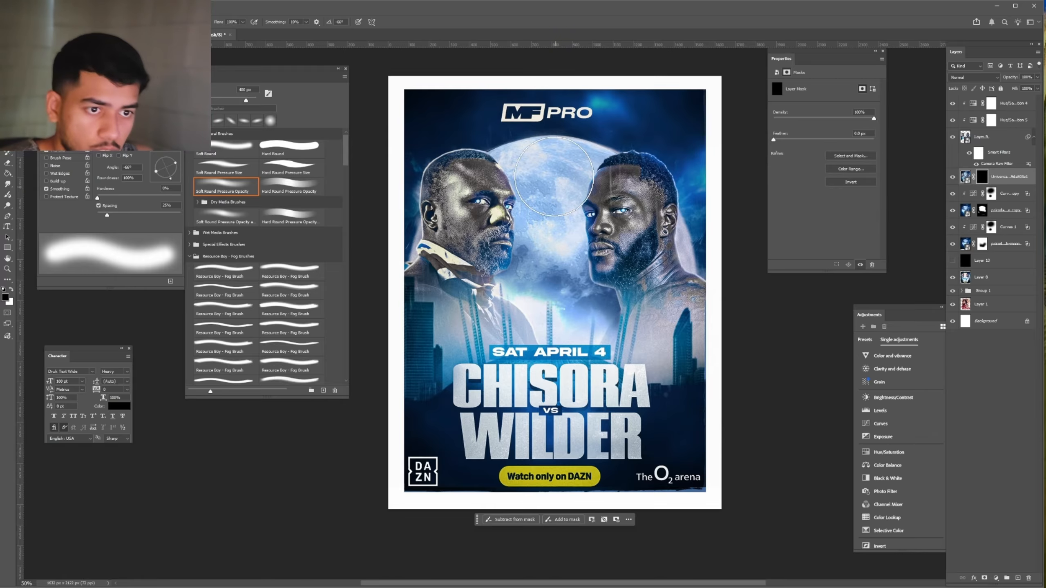
Swap the foreground and background colours and reduce the soft brush size for mask painting
{"action": "key", "text": "bracketright"}
{"action": "key", "text": "bracketright"}
{"action": "key", "text": "x"}
{"action": "key", "text": "bracketleft"}
{"action": "key", "text": "bracketleft"}
{"action": "key", "text": "bracketleft"}
{"action": "key", "text": "bracketleft"}
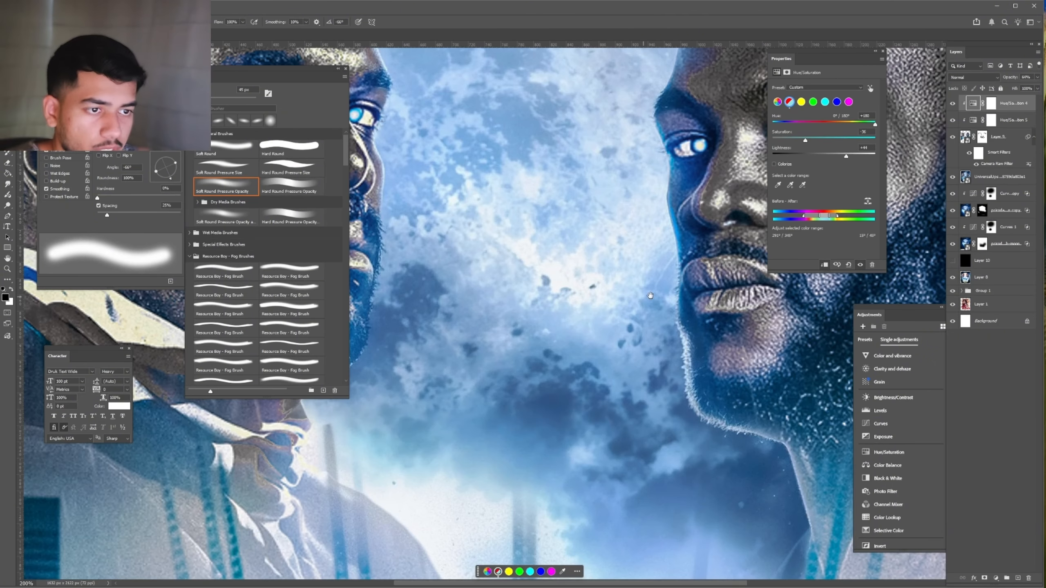
Split the underlying-layer Blend If highlight slider of the topmost blue colorized Hue/Saturation layer on the boxers' eyes
{"action": "scroll", "coordinate": [556, 243], "scroll_direction": "up", "scroll_amount": 3}
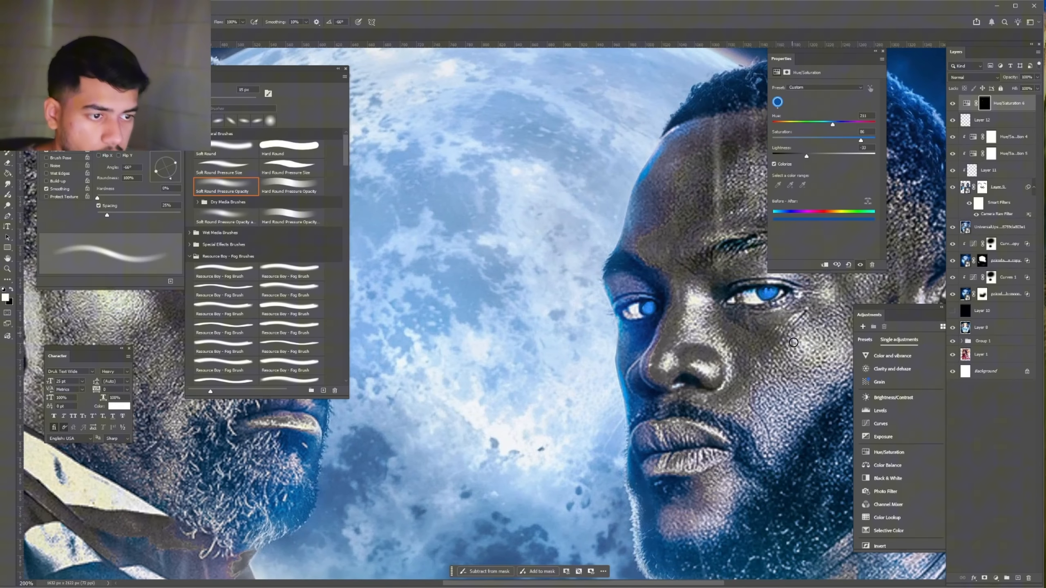
{"action": "left_click", "coordinate": [1034, 107]}
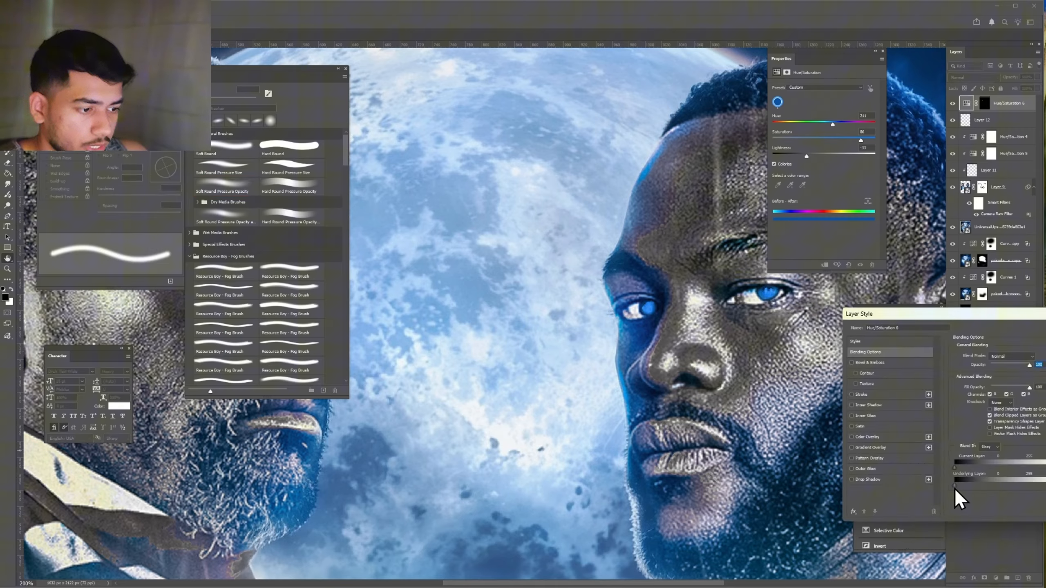
{"action": "mouse_move", "coordinate": [954, 487]}
{"action": "left_mouse_down"}
{"action": "mouse_move", "coordinate": [997, 481]}
{"action": "mouse_move", "coordinate": [955, 485]}
{"action": "left_mouse_up"}
{"action": "mouse_move", "coordinate": [1045, 485]}
{"action": "left_mouse_down"}
{"action": "mouse_move", "coordinate": [1017, 486]}
{"action": "mouse_move", "coordinate": [1031, 485]}
{"action": "left_mouse_up"}
{"action": "left_click_drag", "start_coordinate": [1032, 485], "coordinate": [1045, 485]}
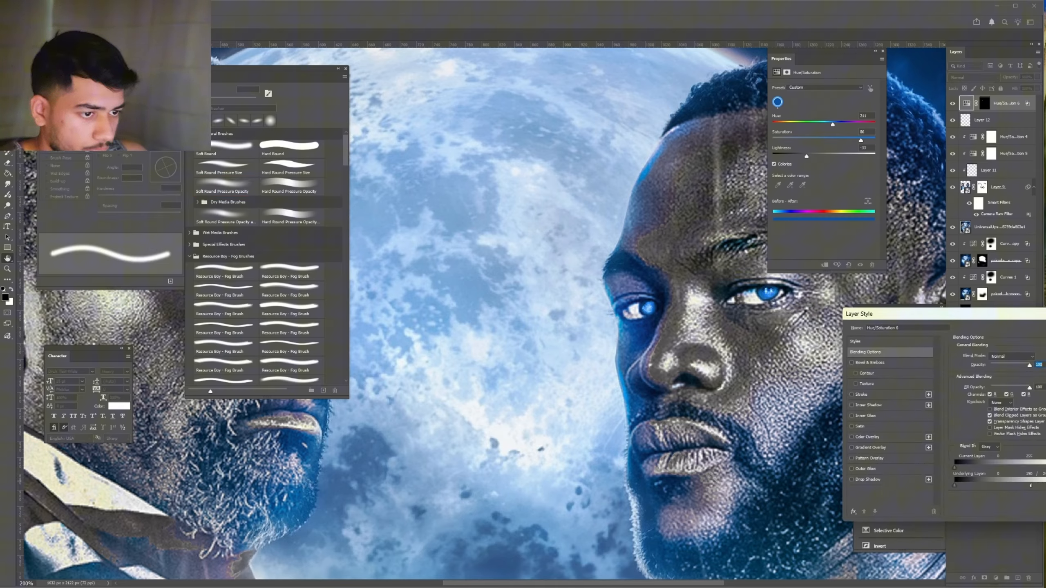
{"action": "key", "text": "Return"}
Place the processed poster image as the topmost layer, covering the whole canvas
{"action": "left_click_drag", "start_coordinate": [515, 371], "coordinate": [704, 373]}
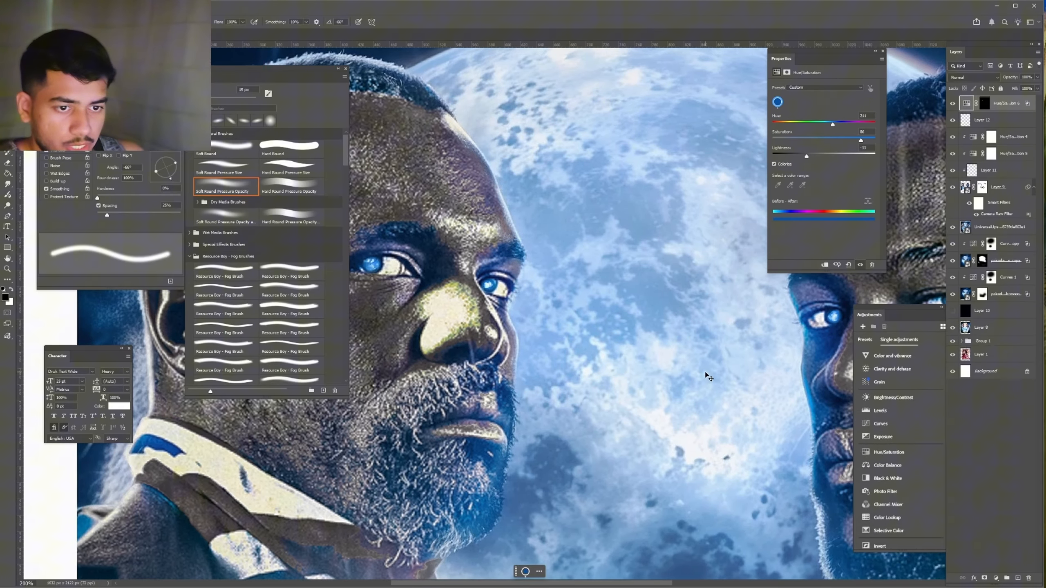
{"action": "key", "text": "ctrl+minus"}
{"action": "key", "text": "ctrl+minus"}
{"action": "key", "text": "ctrl+minus"}
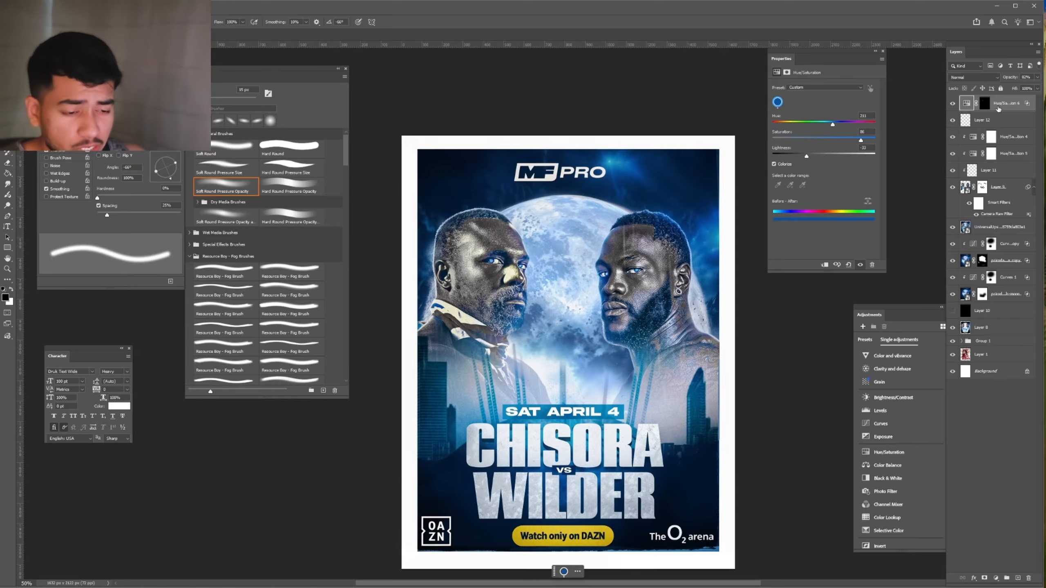
{"action": "left_click", "coordinate": [17, 6]}
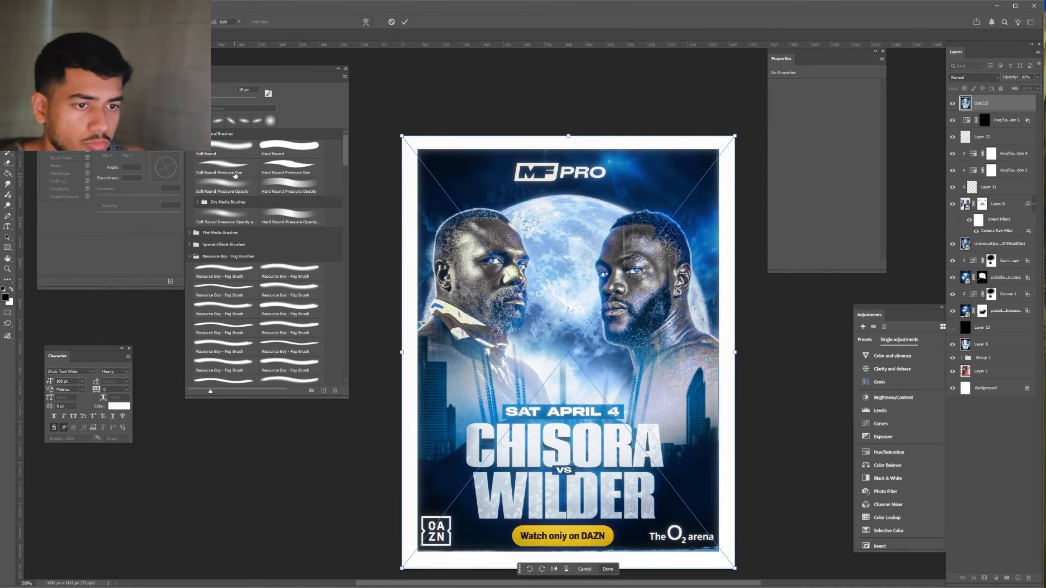
{"action": "key", "text": "Return"}
{"action": "left_click_drag", "start_coordinate": [823, 363], "coordinate": [792, 366]}
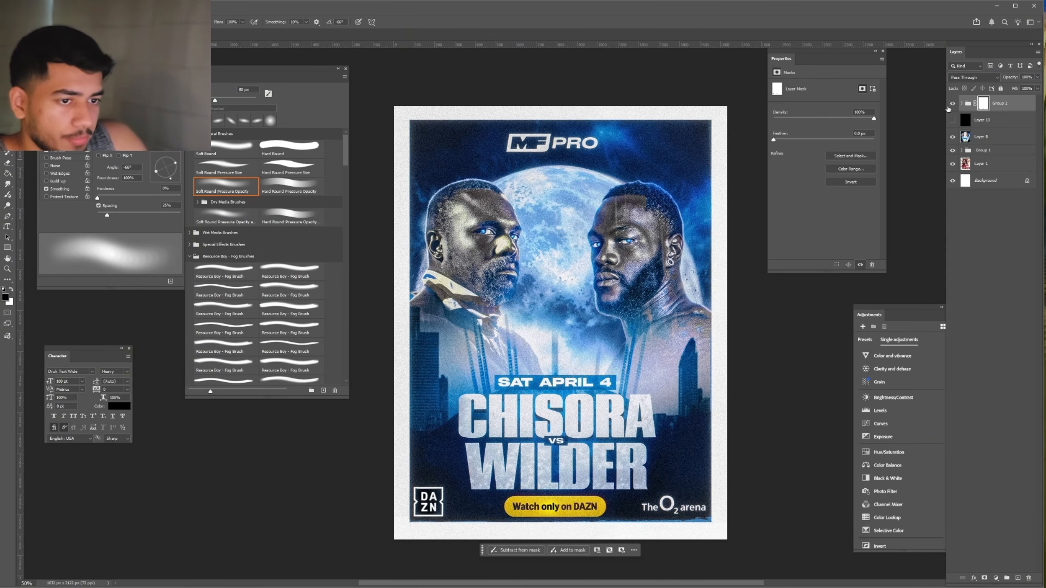
Toggle the visibility of Group 2 to compare the Chisora vs Wilder poster before and after the edits
{"action": "left_click", "coordinate": [949, 105]}
{"action": "left_click", "coordinate": [949, 105]}
{"action": "left_click", "coordinate": [950, 105]}
{"action": "left_click", "coordinate": [949, 105]}
{"action": "left_click", "coordinate": [950, 106]}
{"action": "left_click", "coordinate": [950, 106]}
{"action": "left_click", "coordinate": [950, 106]}
{"action": "left_click", "coordinate": [950, 106]}
{"action": "left_click", "coordinate": [950, 106]}
{"action": "left_click", "coordinate": [950, 105]}
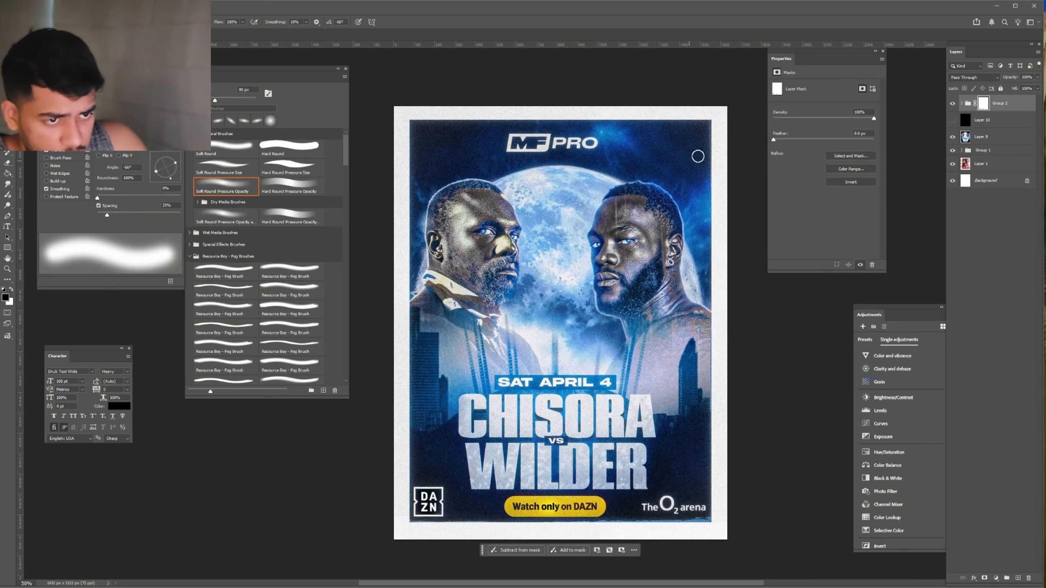
{"action": "left_click", "coordinate": [950, 107]}
{"action": "left_click", "coordinate": [950, 107]}
{"action": "left_click", "coordinate": [951, 107]}
{"action": "left_click", "coordinate": [950, 107]}
{"action": "left_click", "coordinate": [950, 111]}
{"action": "left_click", "coordinate": [950, 111]}
{"action": "left_click", "coordinate": [950, 111]}
{"action": "left_click", "coordinate": [950, 112]}
{"action": "left_click", "coordinate": [950, 108]}
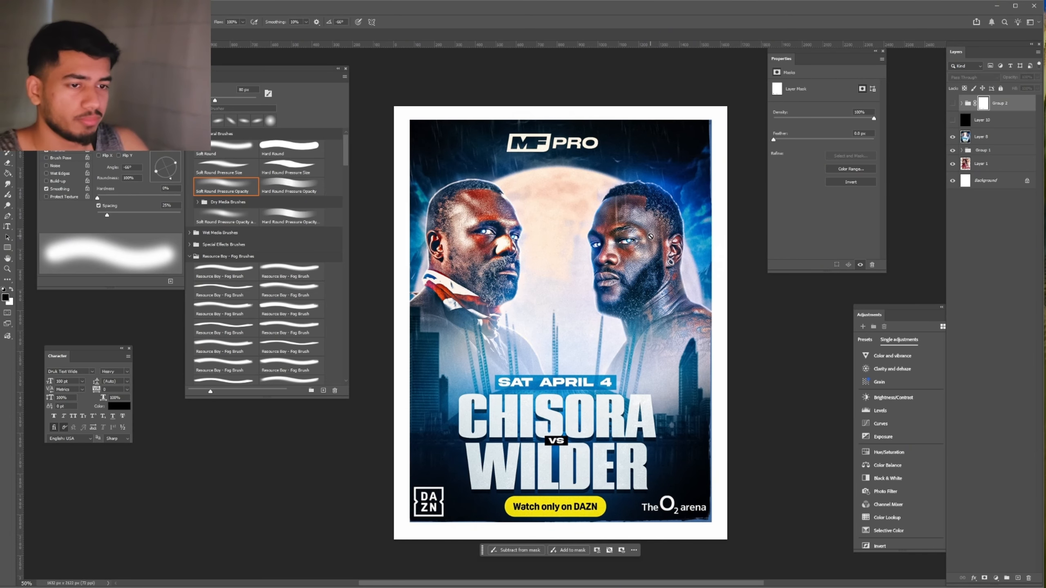
{"action": "left_click", "coordinate": [954, 105]}
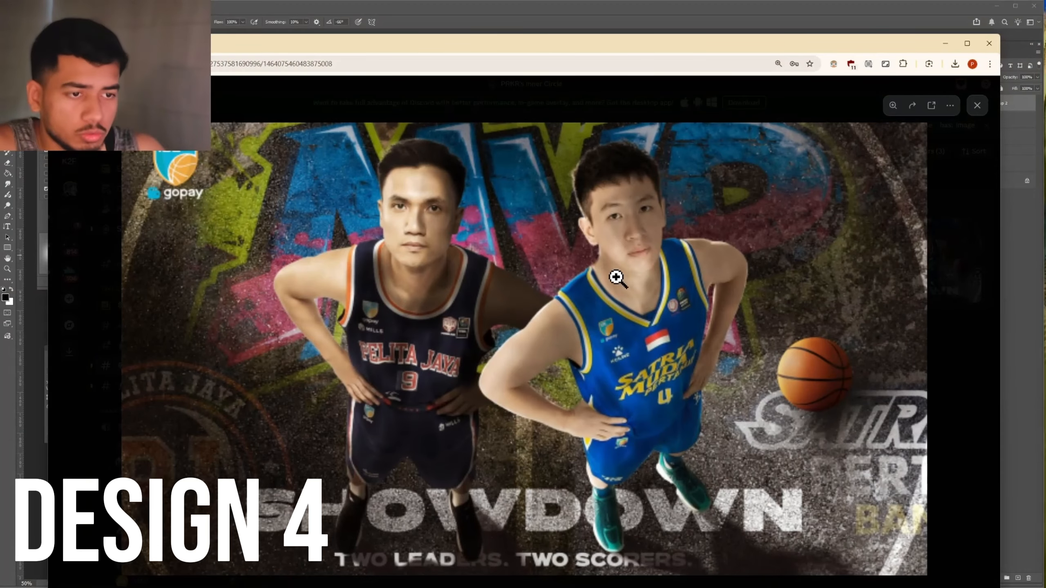
Copy the basketball Showdown poster from the Discord showcase and paste it into a blank Photoshop document
{"action": "right_click", "coordinate": [829, 231]}
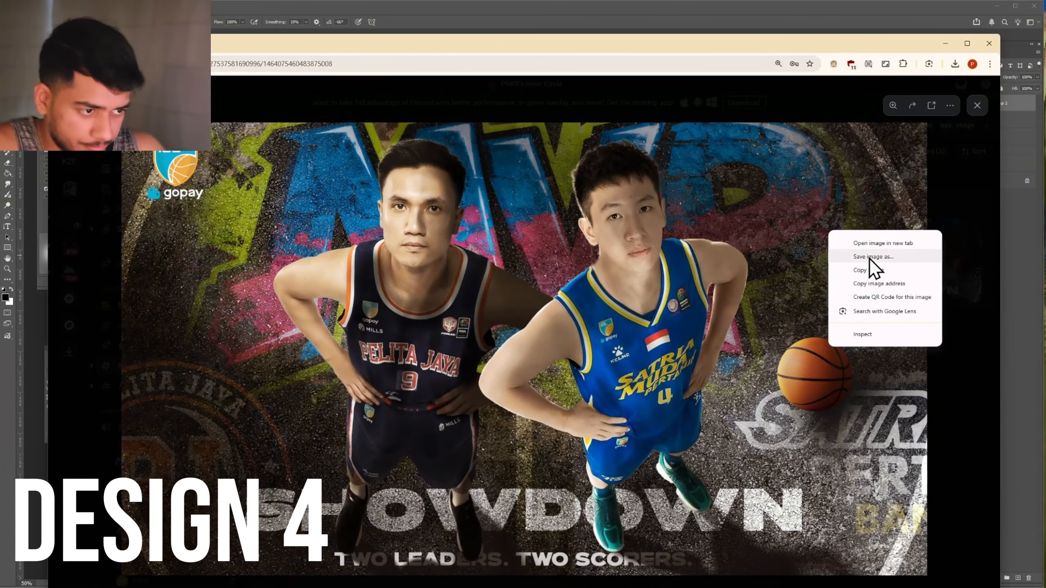
{"action": "left_click", "coordinate": [871, 270]}
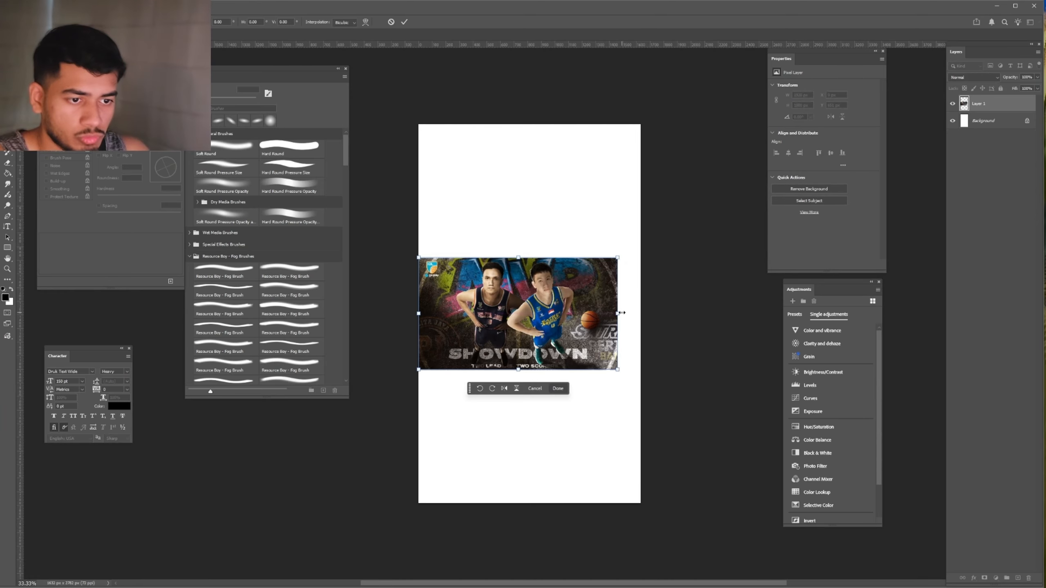
Scale the basketball poster to the full canvas width and crop the canvas down to the poster's height
{"action": "left_click_drag", "start_coordinate": [622, 313], "coordinate": [645, 313]}
{"action": "key", "text": "Return"}
{"action": "key", "text": "c"}
{"action": "left_click_drag", "start_coordinate": [533, 125], "coordinate": [548, 186]}
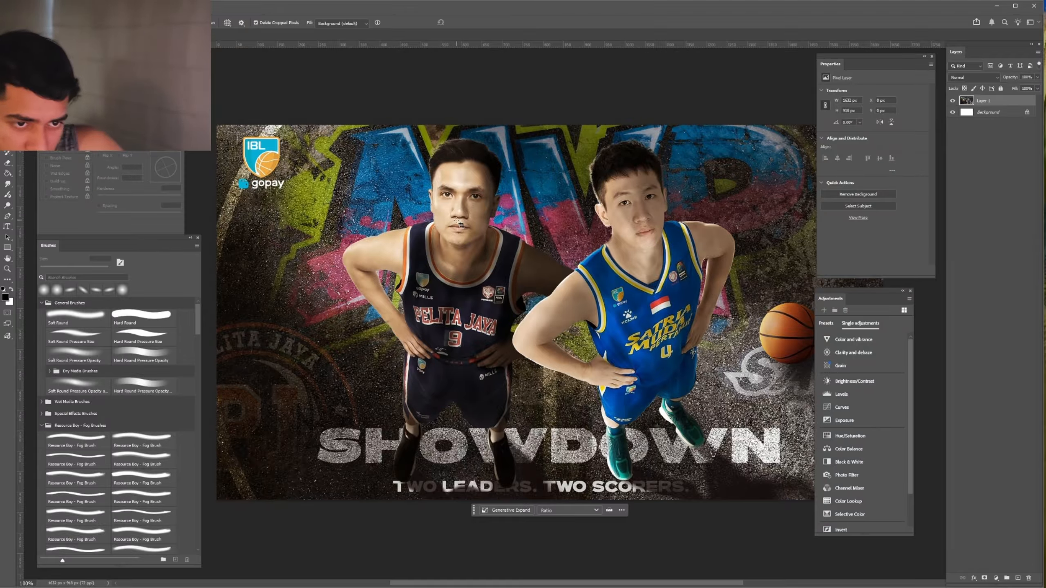
Darken the cut-out player in the blue jersey with an Exposure adjustment layer, lowering exposure to about -2.06 and gamma correction to 0.93
{"action": "key", "text": "ctrl+plus"}
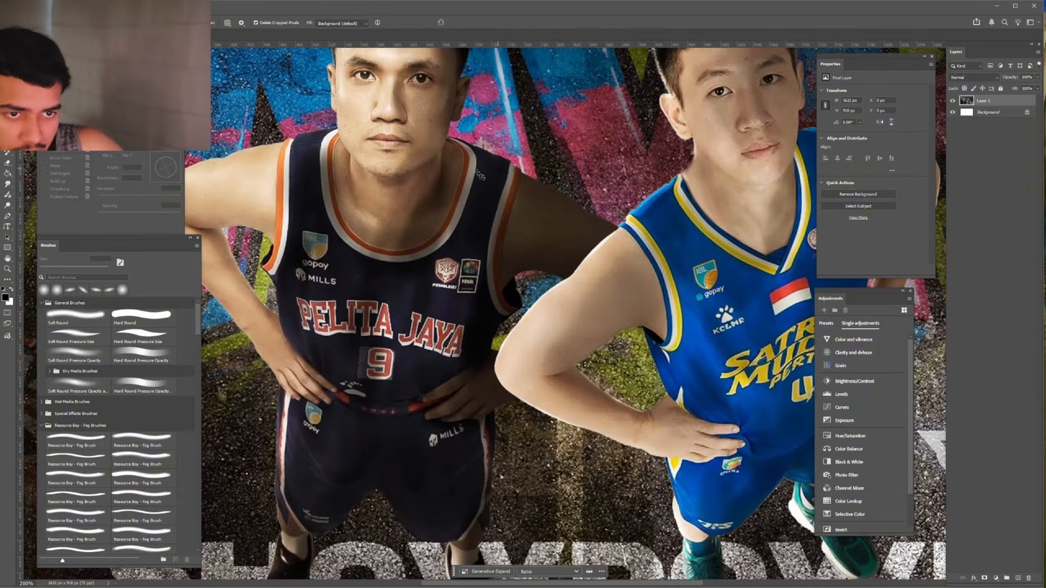
{"action": "left_click_drag", "start_coordinate": [354, 178], "coordinate": [390, 244]}
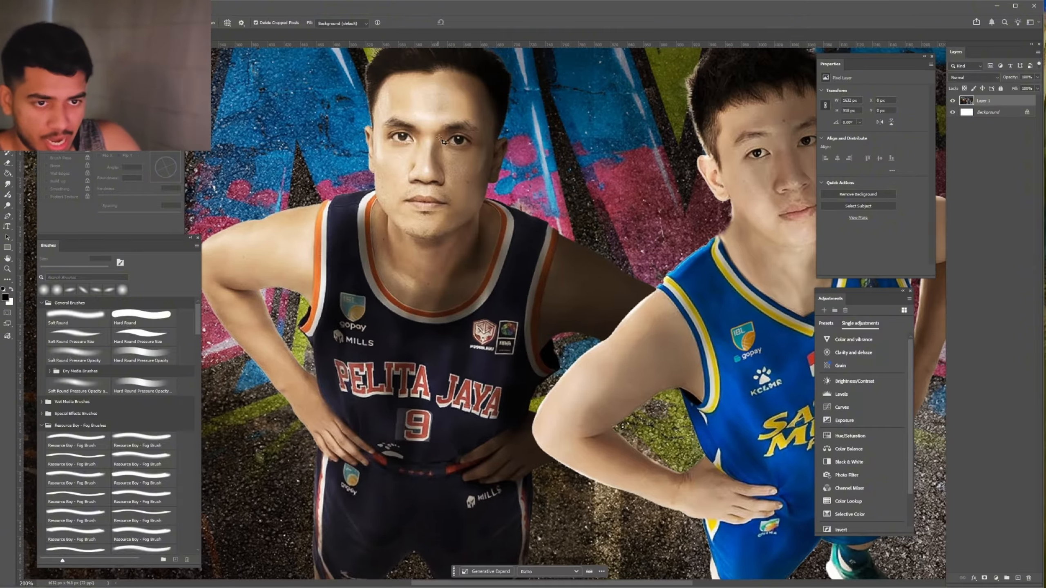
{"action": "left_click_drag", "start_coordinate": [479, 179], "coordinate": [359, 221]}
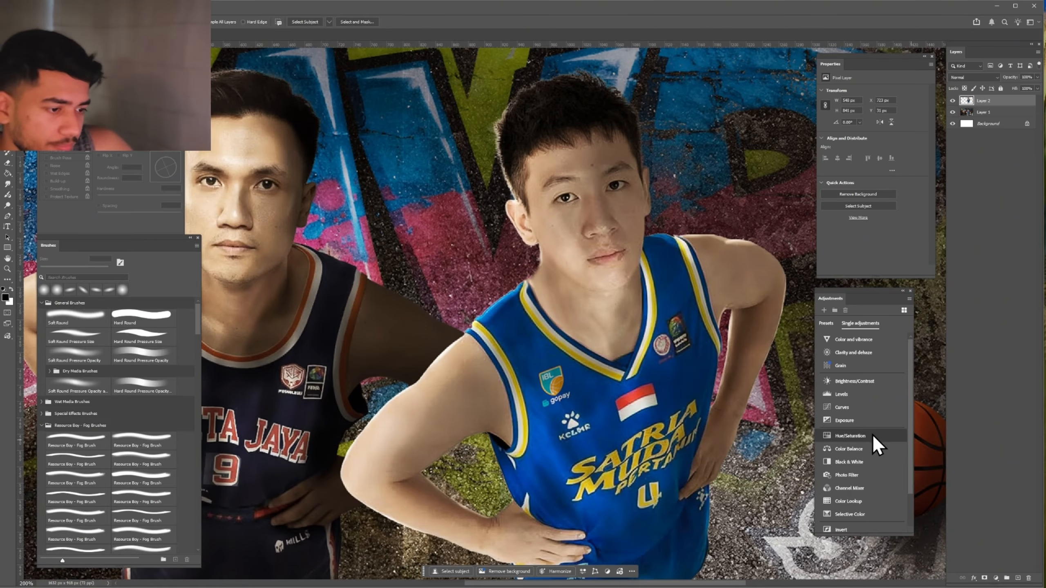
{"action": "left_click", "coordinate": [858, 420]}
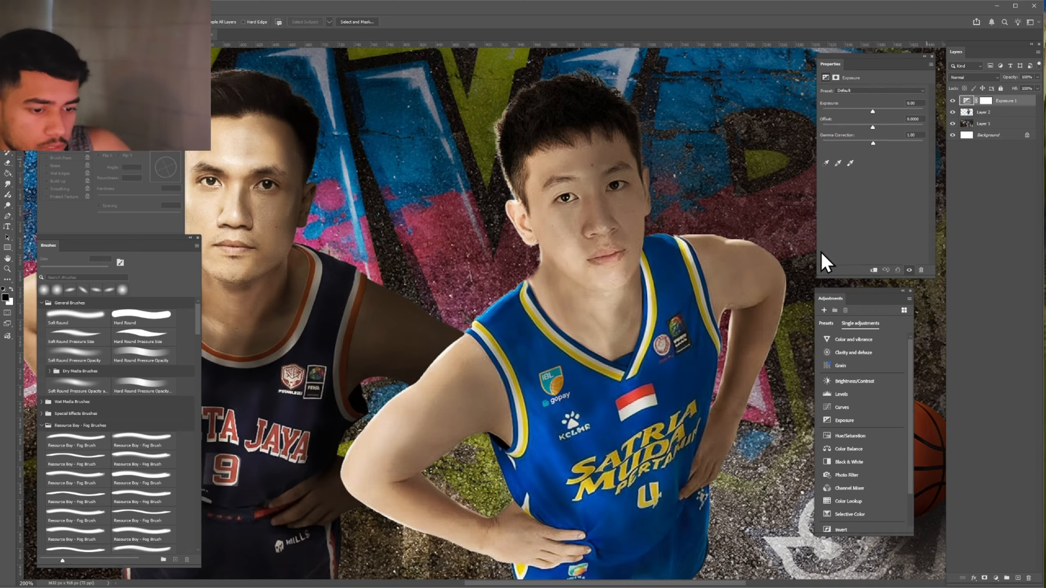
{"action": "left_click_drag", "start_coordinate": [864, 113], "coordinate": [857, 112]}
{"action": "left_click_drag", "start_coordinate": [873, 142], "coordinate": [876, 141]}
Limit the Exposure adjustment to the darker underlying tones with Blend If in its blending options
{"action": "double_click", "coordinate": [1031, 103]}
{"action": "left_click_drag", "start_coordinate": [970, 312], "coordinate": [856, 344]}
{"action": "left_click_drag", "start_coordinate": [941, 519], "coordinate": [874, 520]}
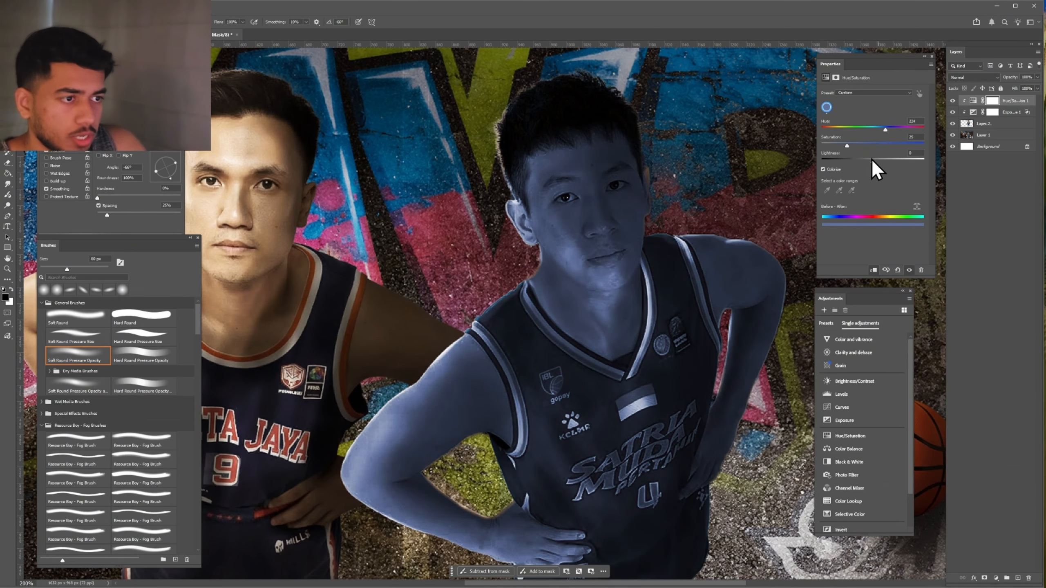
Tint the colorized Hue/Saturation adjustment on the blue-jersey player with a warm yellowish hue at low saturation
{"action": "left_click_drag", "start_coordinate": [847, 146], "coordinate": [830, 145]}
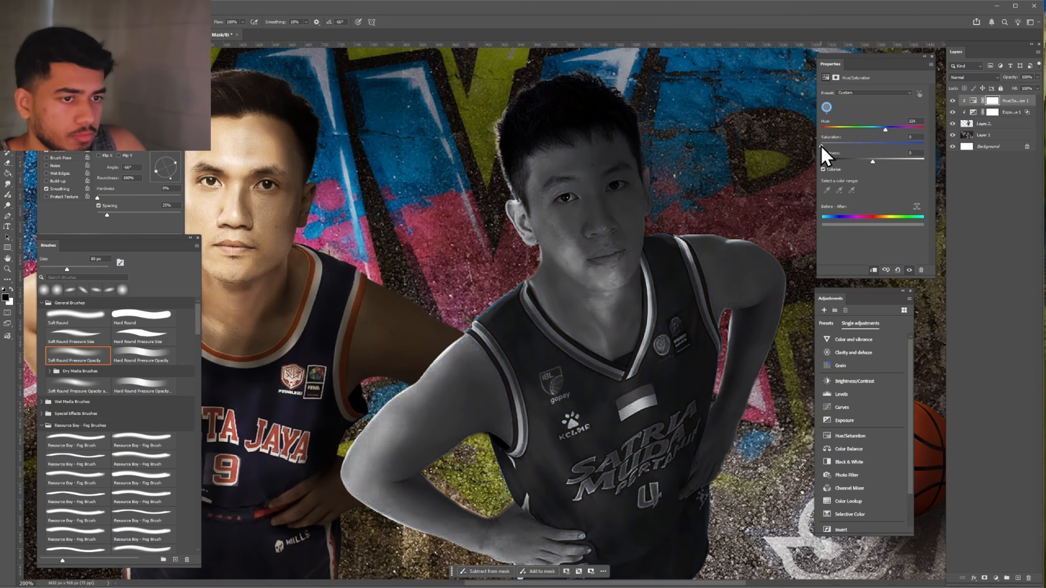
{"action": "left_click", "coordinate": [860, 131]}
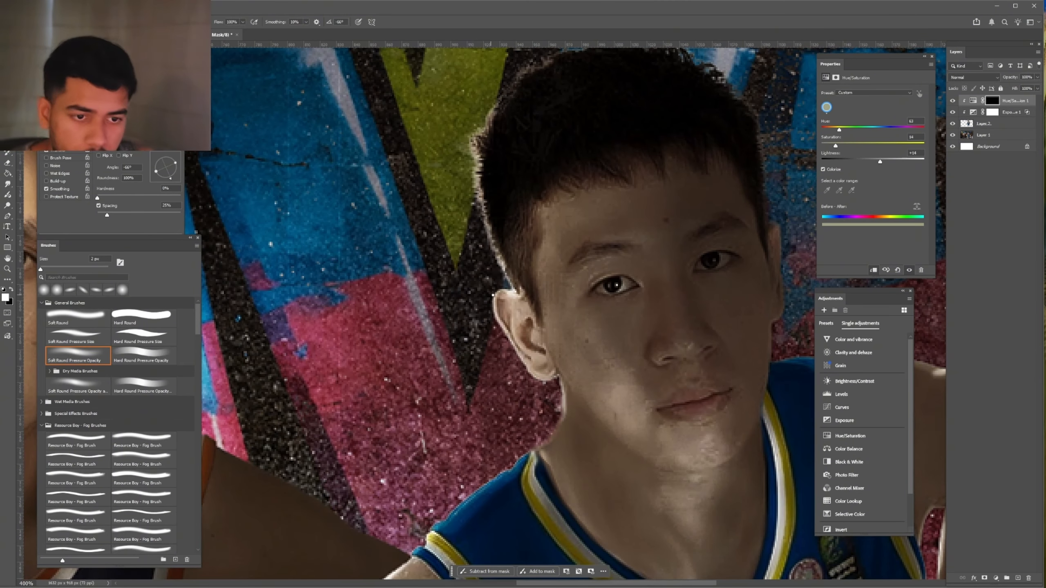
Paint thin highlights along the blue-jersey player's ear and jaw on the Hue/Saturation layer mask
{"action": "mouse_move", "coordinate": [603, 348]}
{"action": "left_mouse_down"}
{"action": "mouse_move", "coordinate": [587, 379]}
{"action": "mouse_move", "coordinate": [595, 402]}
{"action": "left_mouse_up"}
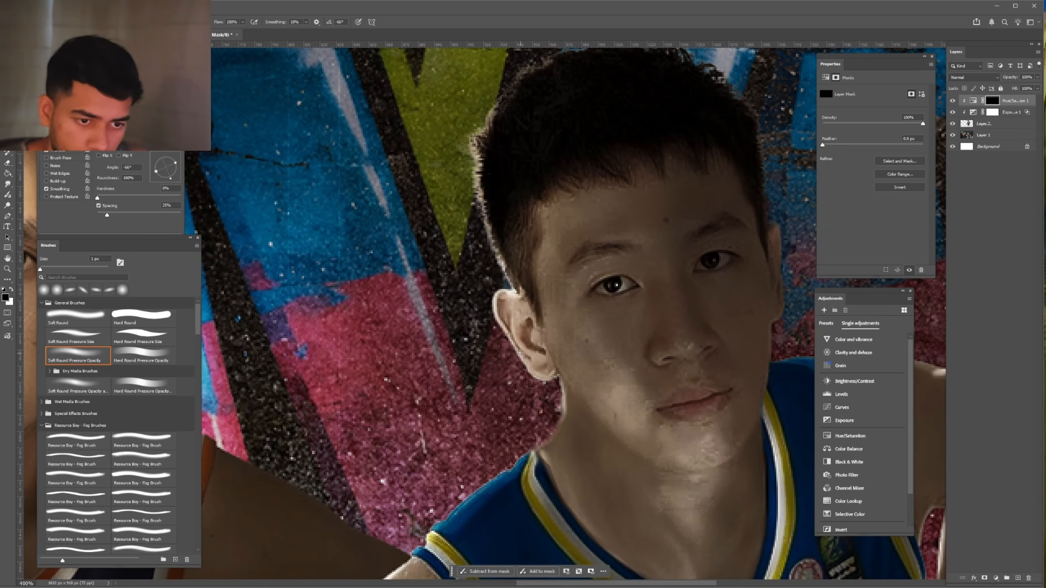
{"action": "key", "text": "x"}
{"action": "left_click_drag", "start_coordinate": [526, 369], "coordinate": [558, 377]}
{"action": "mouse_move", "coordinate": [538, 324]}
{"action": "left_mouse_down"}
{"action": "mouse_move", "coordinate": [578, 404]}
{"action": "mouse_move", "coordinate": [611, 436]}
{"action": "mouse_move", "coordinate": [614, 412]}
{"action": "left_mouse_up"}
{"action": "key", "text": "x"}
Paint soft highlights around the blue-jersey player's nose and inner cheek on the Hue/Saturation mask, using a larger brush
{"action": "key", "text": "]"}
{"action": "key", "text": "]"}
{"action": "key", "text": "]"}
{"action": "key", "text": "]"}
{"action": "key", "text": "]"}
{"action": "key", "text": "]"}
{"action": "key", "text": "]"}
{"action": "key", "text": "]"}
{"action": "key", "text": "x"}
{"action": "key", "text": "]"}
{"action": "left_click_drag", "start_coordinate": [649, 341], "coordinate": [664, 364]}
{"action": "mouse_move", "coordinate": [662, 283]}
{"action": "left_mouse_down"}
{"action": "mouse_move", "coordinate": [671, 350]}
{"action": "mouse_move", "coordinate": [662, 289]}
{"action": "mouse_move", "coordinate": [653, 325]}
{"action": "mouse_move", "coordinate": [647, 302]}
{"action": "left_mouse_up"}
{"action": "key", "text": "]"}
{"action": "key", "text": "]"}
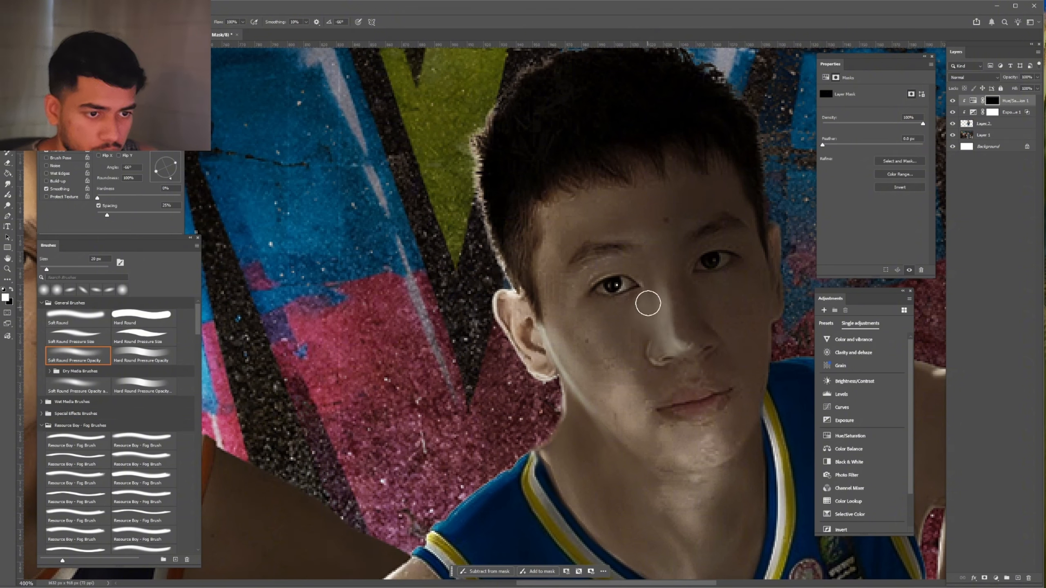
Brush highlights onto the same player's temple and hair edge on the Hue/Saturation mask, adjusting the brush size
{"action": "key", "text": "["}
{"action": "key", "text": "["}
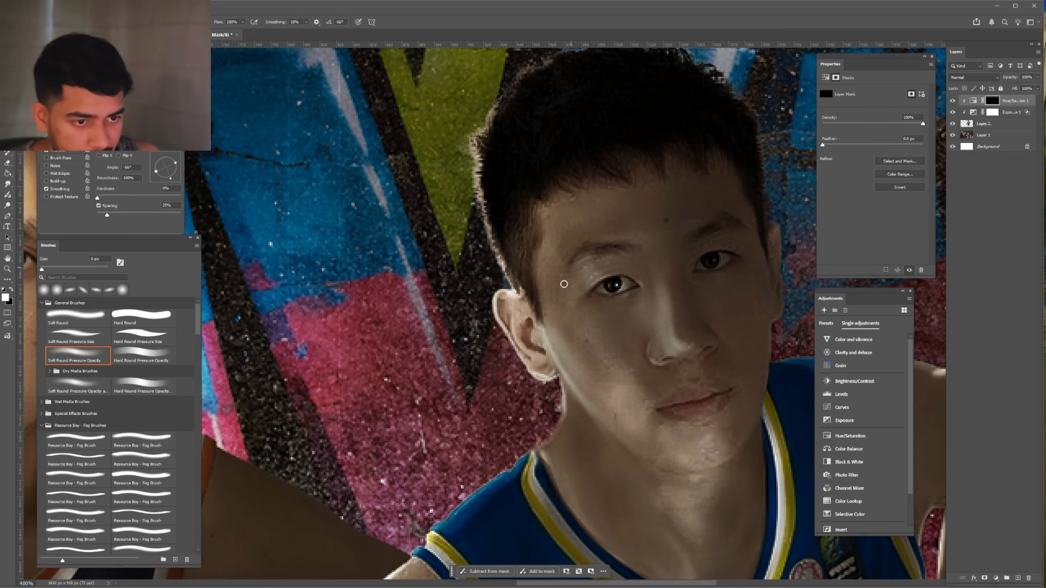
{"action": "key", "text": "]"}
{"action": "key", "text": "]"}
{"action": "key", "text": "]"}
{"action": "left_click_drag", "start_coordinate": [546, 215], "coordinate": [540, 274]}
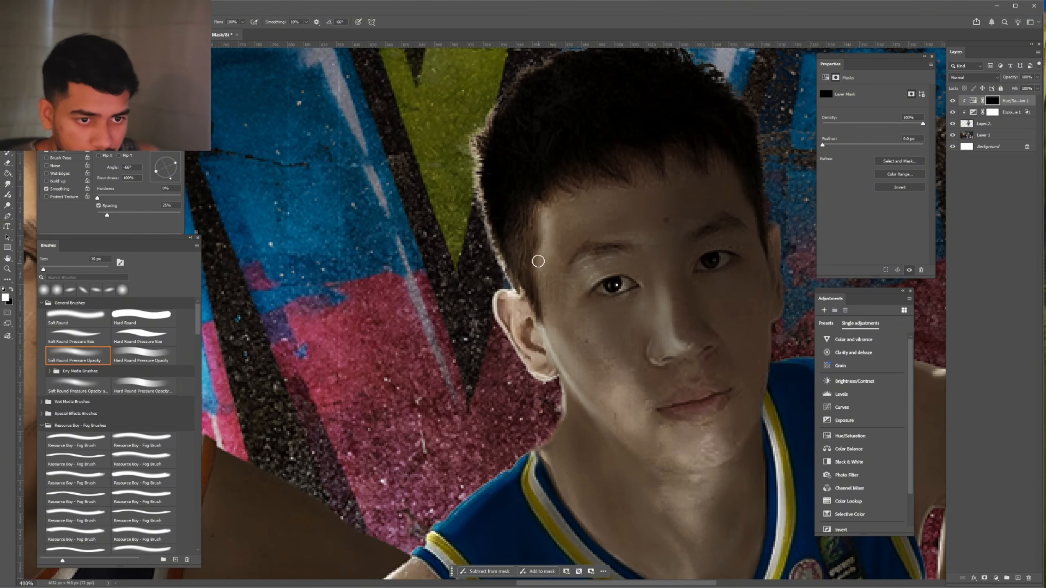
{"action": "key", "text": "bracketleft"}
{"action": "left_click_drag", "start_coordinate": [502, 267], "coordinate": [495, 238]}
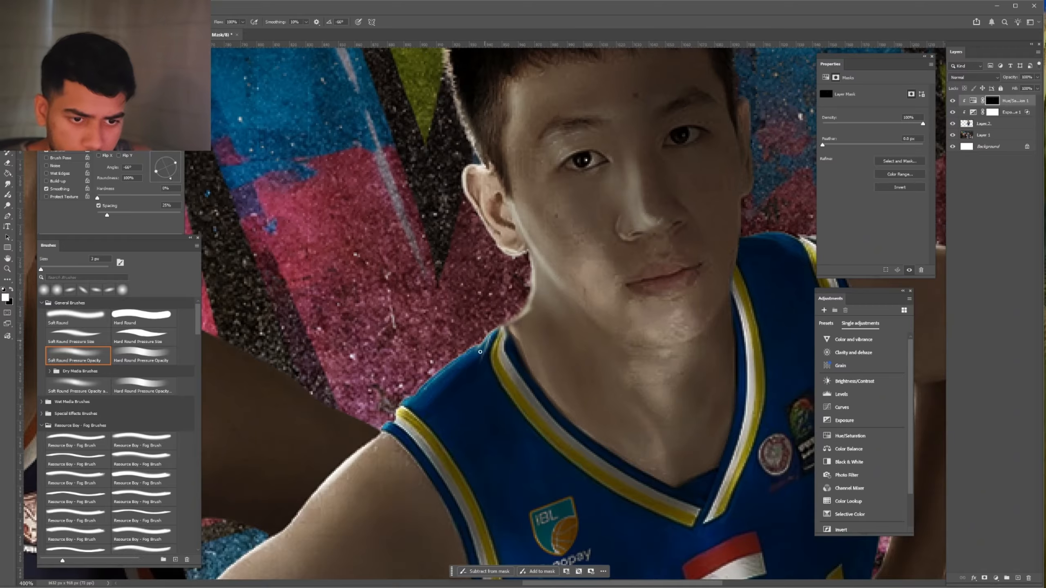
Paint fine rim highlights along the shoulder edge of the blue jersey on the Hue/Saturation mask
{"action": "left_click_drag", "start_coordinate": [479, 346], "coordinate": [467, 371]}
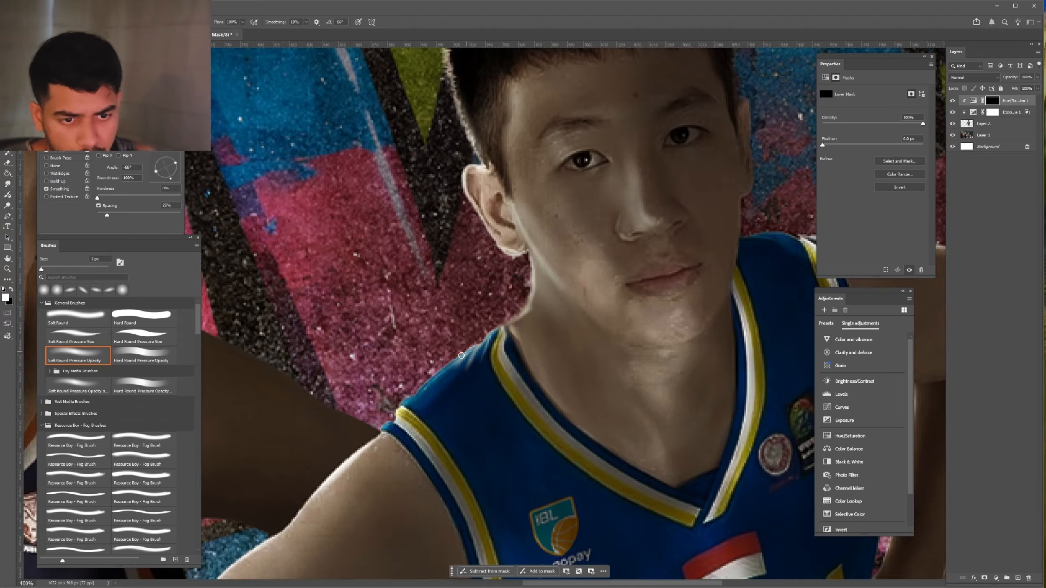
{"action": "left_click_drag", "start_coordinate": [473, 347], "coordinate": [451, 376]}
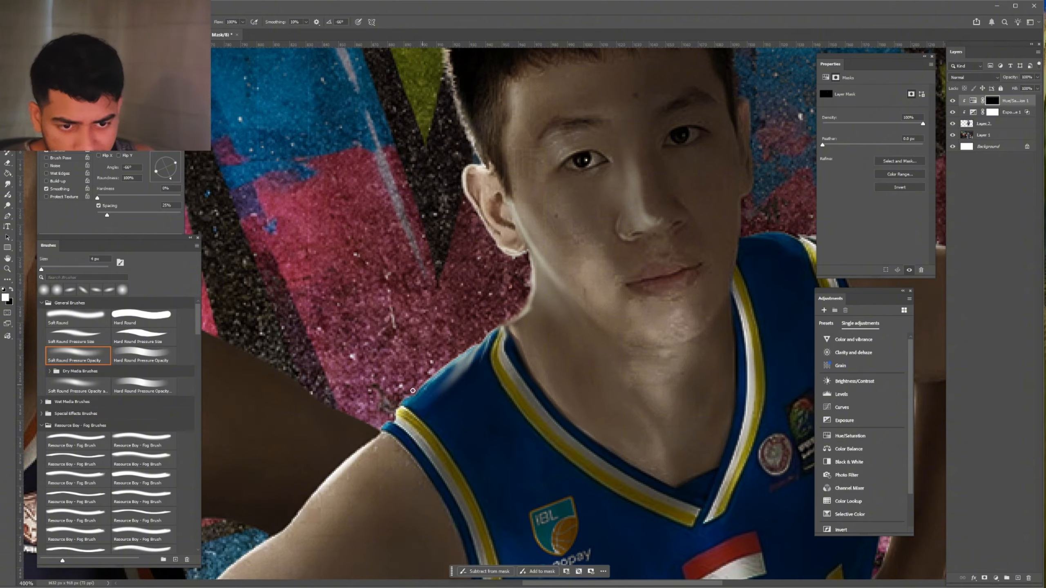
{"action": "left_click_drag", "start_coordinate": [449, 383], "coordinate": [401, 407]}
{"action": "mouse_move", "coordinate": [354, 498]}
{"action": "left_mouse_down"}
{"action": "mouse_move", "coordinate": [474, 353]}
{"action": "mouse_move", "coordinate": [422, 371]}
{"action": "mouse_move", "coordinate": [343, 430]}
{"action": "mouse_move", "coordinate": [424, 337]}
{"action": "left_mouse_up"}
Extend the painted highlights over the blue-jersey player's shoulder and arm, varying the brush size for broad and fine strokes
{"action": "key", "text": "]"}
{"action": "key", "text": "]"}
{"action": "key", "text": "]"}
{"action": "key", "text": "]"}
{"action": "key", "text": "]"}
{"action": "key", "text": "]"}
{"action": "mouse_move", "coordinate": [406, 331]}
{"action": "left_mouse_down"}
{"action": "mouse_move", "coordinate": [321, 412]}
{"action": "mouse_move", "coordinate": [306, 325]}
{"action": "left_mouse_up"}
{"action": "key", "text": "["}
{"action": "key", "text": "["}
{"action": "mouse_move", "coordinate": [380, 292]}
{"action": "left_mouse_down"}
{"action": "mouse_move", "coordinate": [340, 359]}
{"action": "mouse_move", "coordinate": [371, 417]}
{"action": "mouse_move", "coordinate": [548, 483]}
{"action": "left_mouse_up"}
{"action": "left_click_drag", "start_coordinate": [532, 132], "coordinate": [425, 374]}
{"action": "key", "text": "["}
{"action": "key", "text": "["}
{"action": "key", "text": "["}
{"action": "key", "text": "["}
{"action": "key", "text": "["}
{"action": "key", "text": "["}
{"action": "key", "text": "["}
{"action": "key", "text": "["}
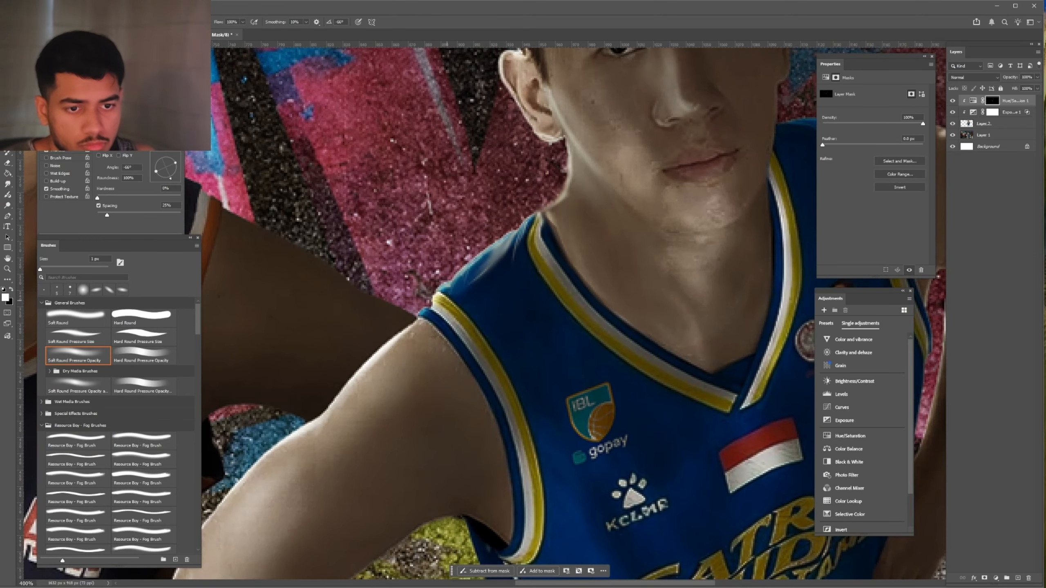
Brighten the painted highlights by raising the Hue/Saturation adjustment's lightness to +60
{"action": "key", "text": "ctrl+minus"}
{"action": "key", "text": "ctrl+minus"}
{"action": "key", "text": "x"}
{"action": "key", "text": "]"}
{"action": "key", "text": "]"}
{"action": "key", "text": "]"}
{"action": "key", "text": "]"}
{"action": "key", "text": "]"}
{"action": "key", "text": "]"}
{"action": "key", "text": "]"}
{"action": "key", "text": "]"}
{"action": "key", "text": "]"}
{"action": "key", "text": "]"}
{"action": "key", "text": "]"}
{"action": "key", "text": "]"}
{"action": "key", "text": "]"}
{"action": "key", "text": "]"}
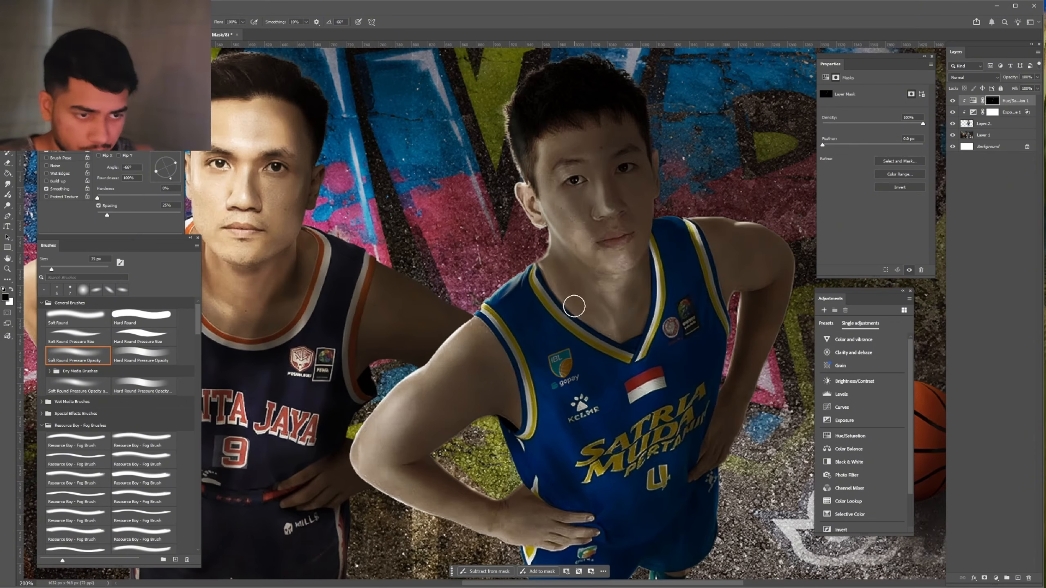
{"action": "key", "text": "ctrl+minus"}
{"action": "left_click", "coordinate": [973, 100]}
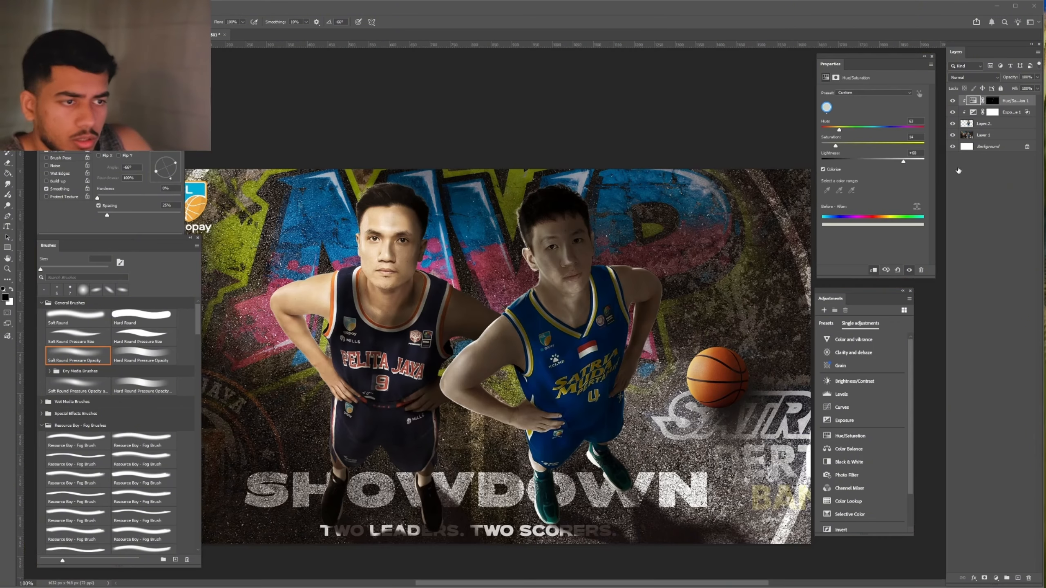
Split the underlying layer's shadow slider in the Hue/Saturation layer's Blend If settings so the highlights fade out smoothly in dark areas
{"action": "mouse_move", "coordinate": [839, 518]}
{"action": "left_mouse_down"}
{"action": "mouse_move", "coordinate": [937, 516]}
{"action": "mouse_move", "coordinate": [838, 518]}
{"action": "left_mouse_up"}
{"action": "left_click_drag", "start_coordinate": [839, 518], "coordinate": [866, 518], "text": "alt"}
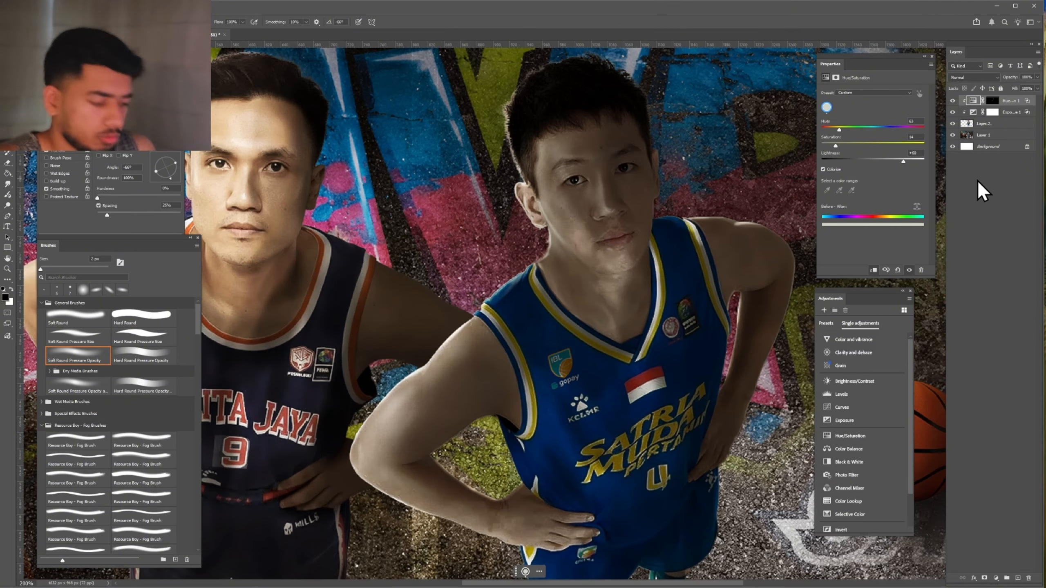
{"action": "key", "text": "ctrl+plus"}
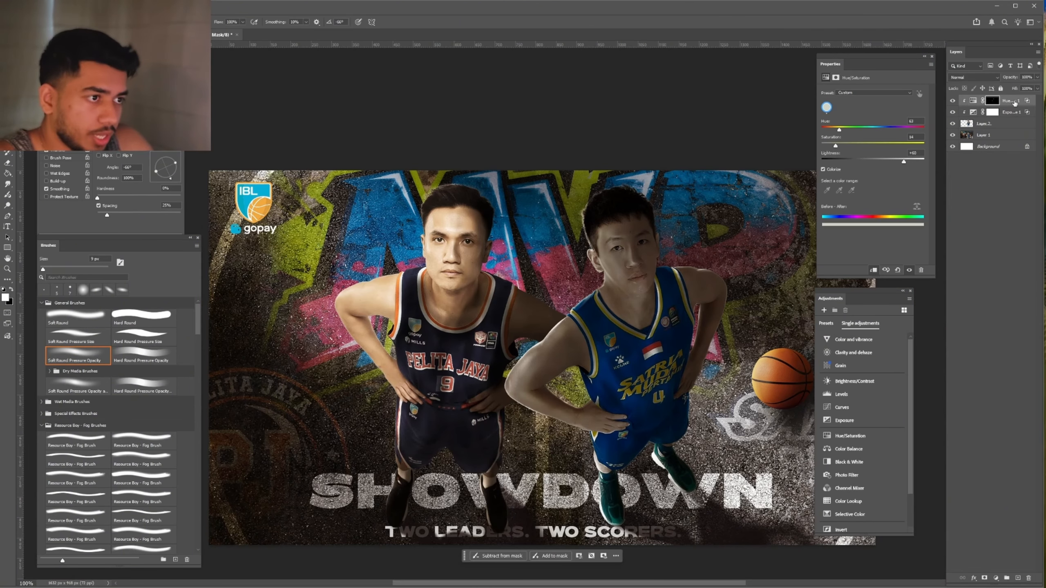
Duplicate the Hue/Saturation highlight layer and clip the copy to the blue-jersey player
{"action": "key", "text": "ctrl+j"}
{"action": "right_click", "coordinate": [1011, 101]}
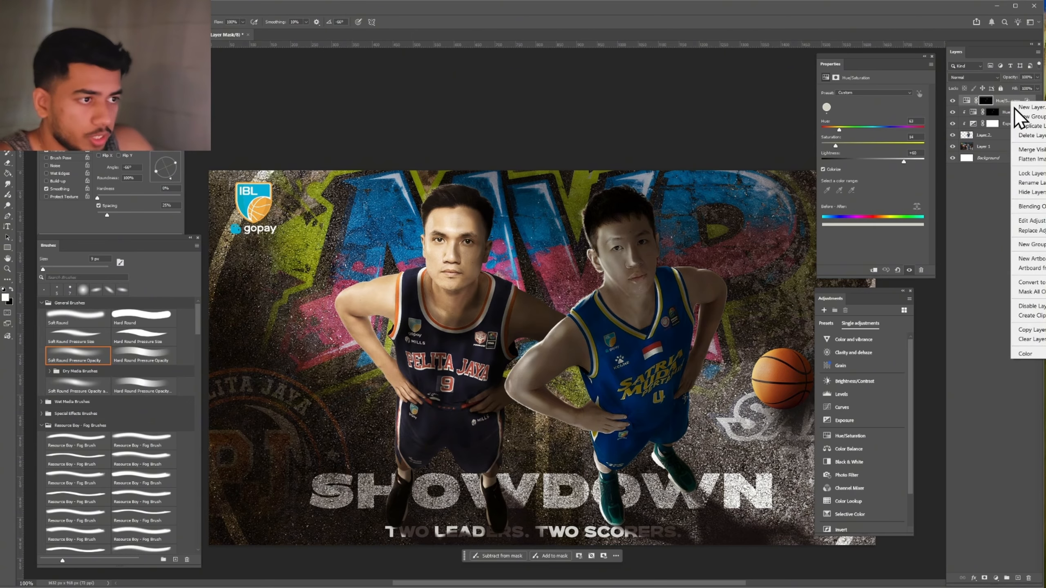
{"action": "left_click", "coordinate": [1032, 315]}
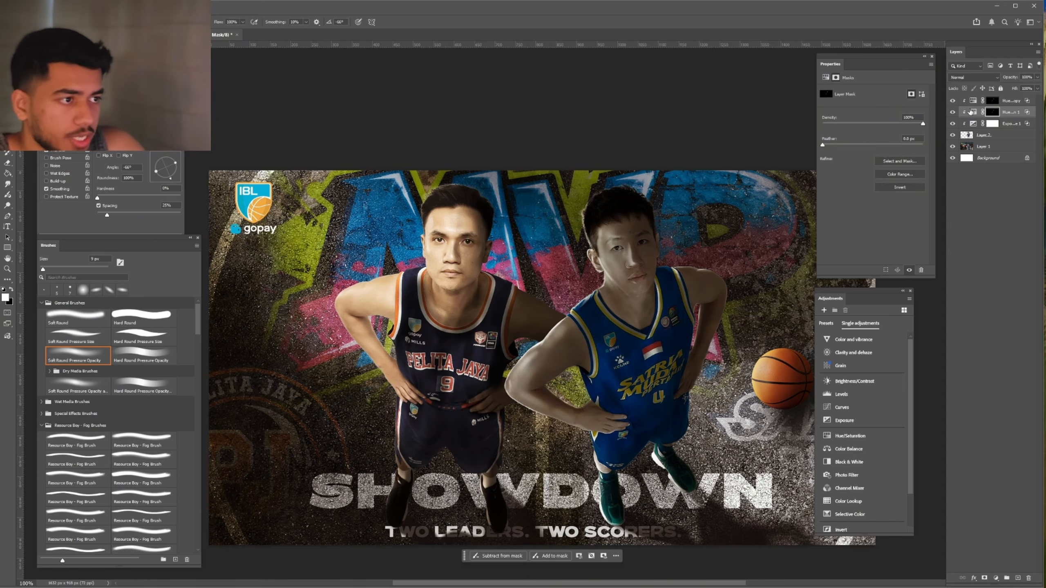
Apply a Gaussian Blur with a 4.0 pixel radius to the original Hue/Saturation layer's mask and reduce that layer's opacity to 60%
{"action": "left_click", "coordinate": [112, 6]}
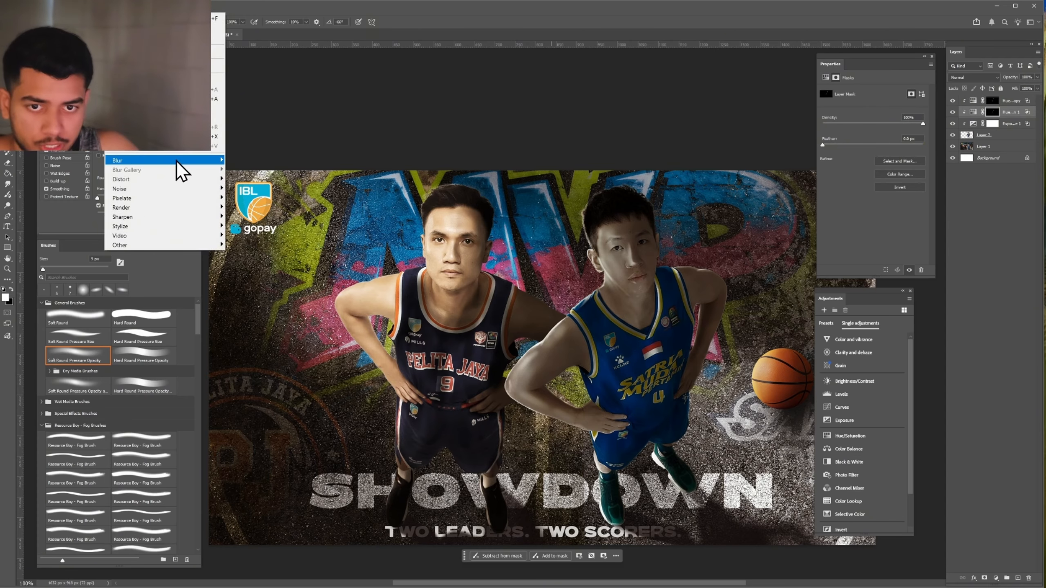
{"action": "mouse_move", "coordinate": [182, 171]}
{"action": "left_click", "coordinate": [272, 198]}
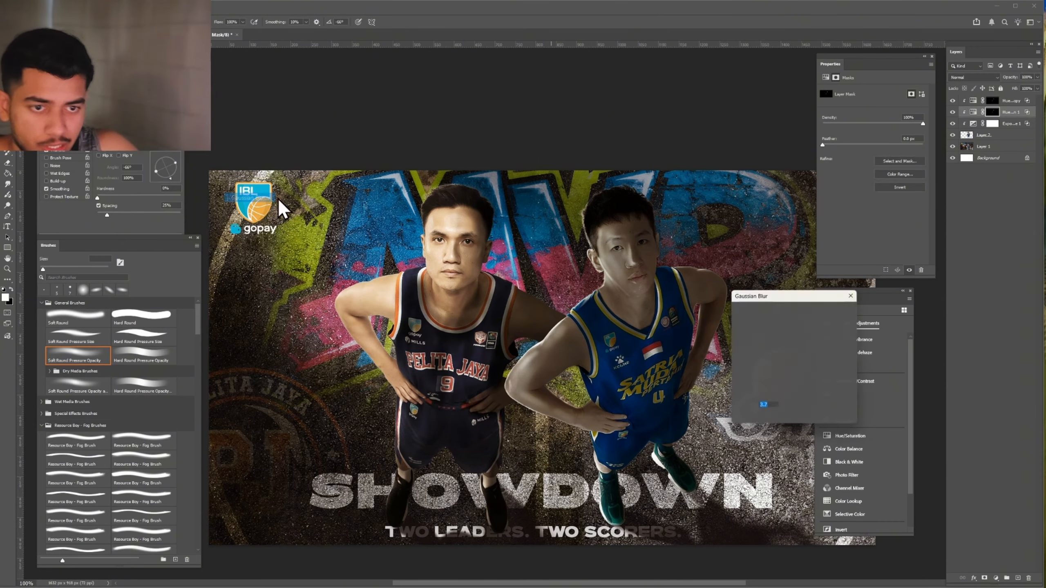
{"action": "mouse_move", "coordinate": [754, 420]}
{"action": "left_mouse_down"}
{"action": "mouse_move", "coordinate": [772, 423]}
{"action": "mouse_move", "coordinate": [753, 422]}
{"action": "left_mouse_up"}
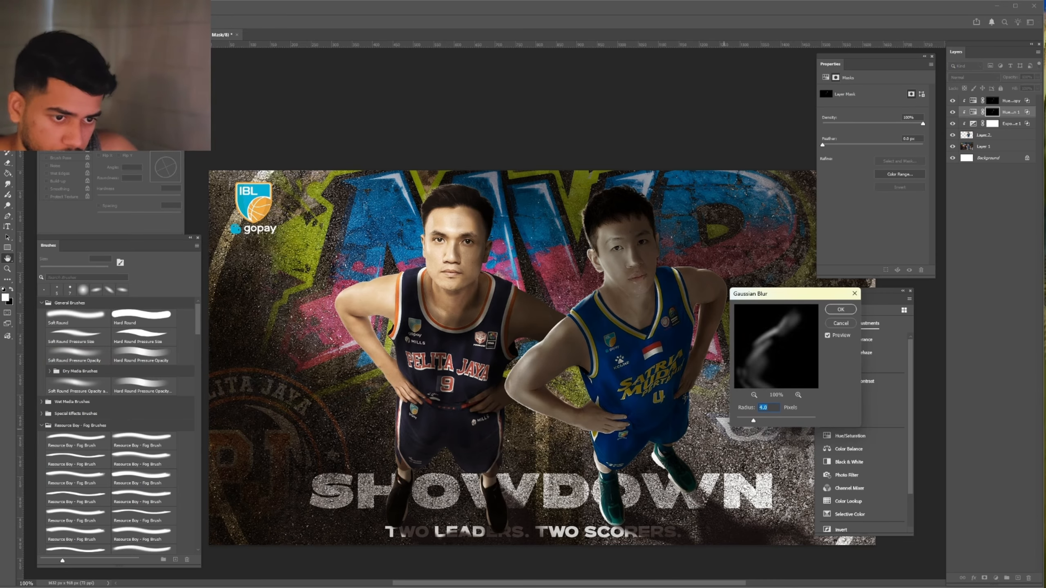
{"action": "left_click", "coordinate": [841, 309]}
{"action": "left_click", "coordinate": [975, 100]}
{"action": "left_click", "coordinate": [974, 112]}
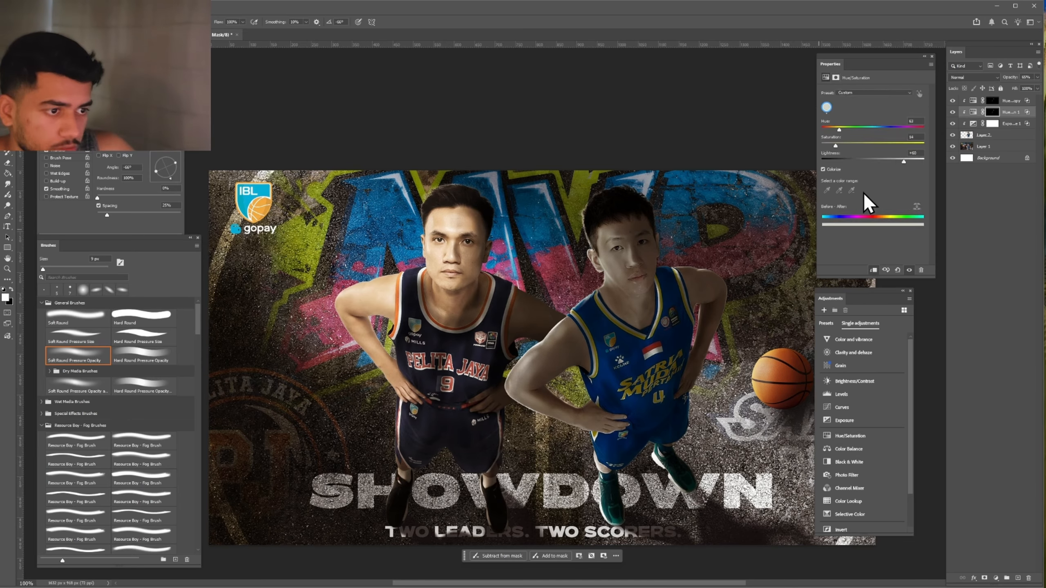
Add a Brightness/Contrast adjustment above the Exposure layer with brightness about -60 and contrast 34
{"action": "left_click", "coordinate": [974, 124]}
{"action": "left_click", "coordinate": [869, 382]}
{"action": "left_click_drag", "start_coordinate": [873, 130], "coordinate": [890, 130]}
{"action": "left_click_drag", "start_coordinate": [873, 114], "coordinate": [853, 113]}
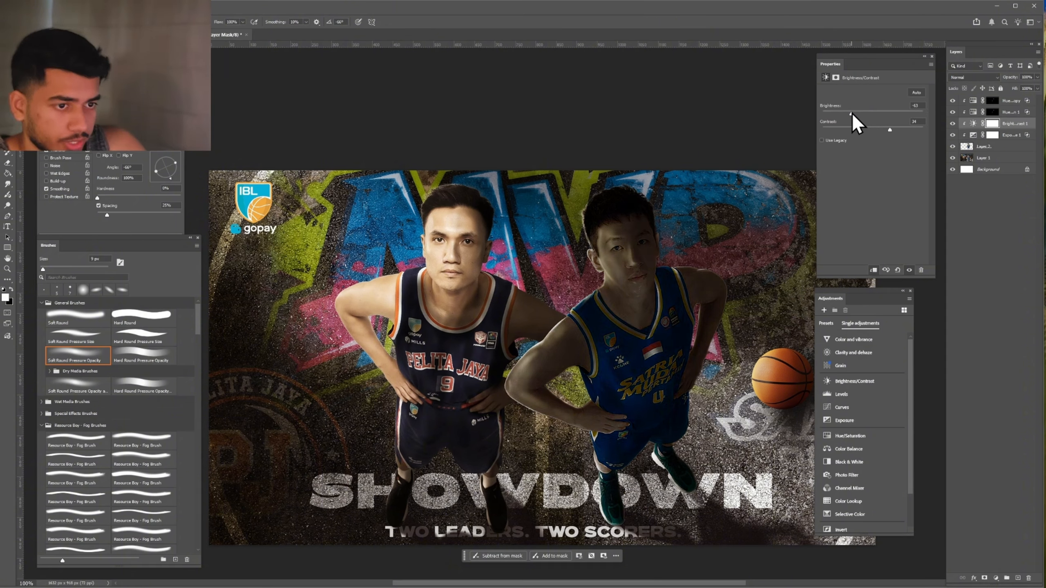
Restrict the Brightness/Contrast adjustment to the darkest underlying tones by lowering and splitting the Blend If highlight slider
{"action": "double_click", "coordinate": [1035, 125]}
{"action": "left_click_drag", "start_coordinate": [941, 518], "coordinate": [881, 519]}
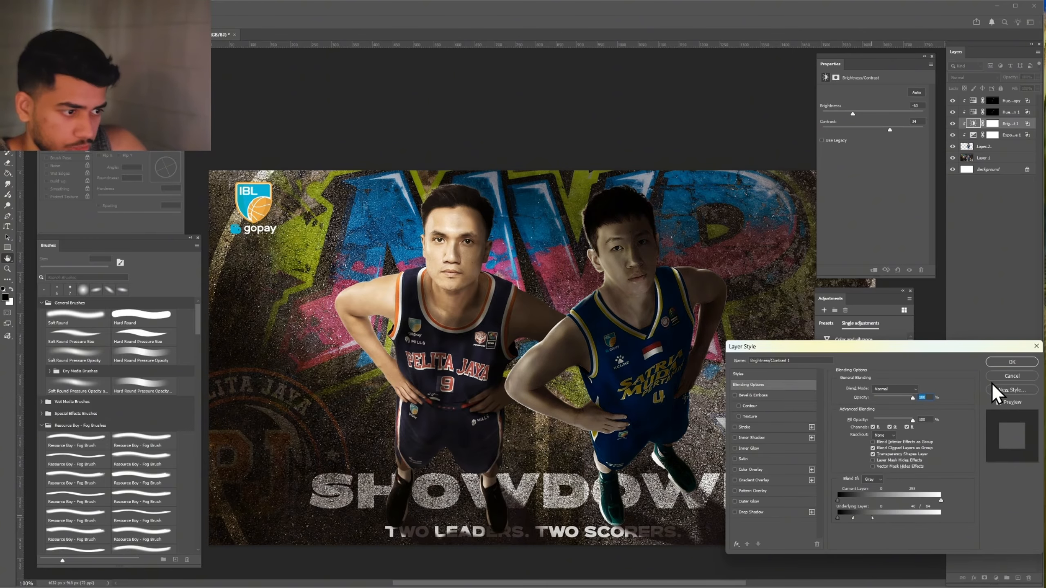
{"action": "left_click", "coordinate": [998, 363]}
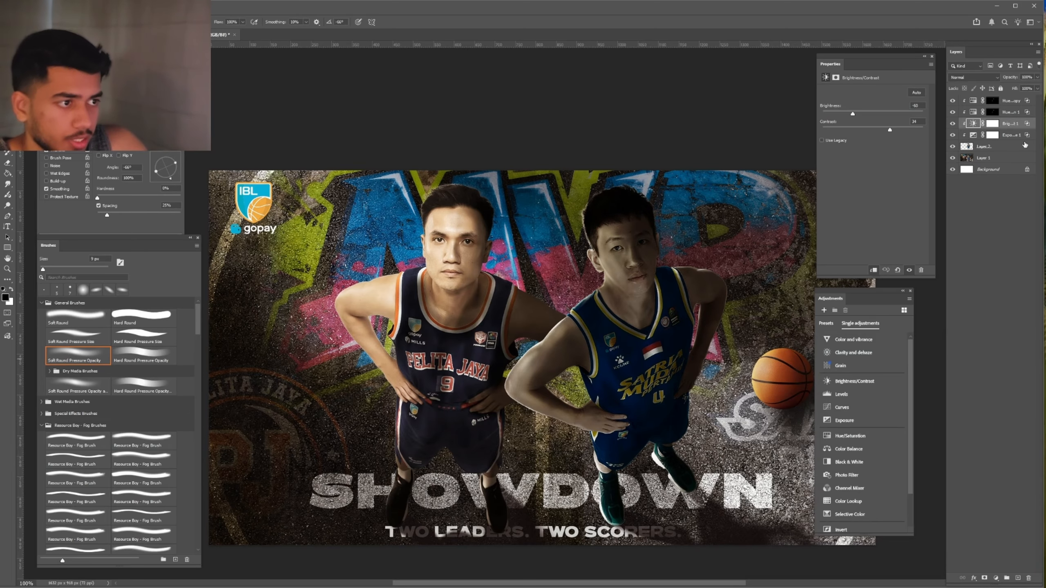
Mask the Brightness/Contrast darkening off the blue-jersey player's face and side with black brush strokes
{"action": "left_click", "coordinate": [992, 124]}
{"action": "left_click_drag", "start_coordinate": [630, 231], "coordinate": [636, 289]}
{"action": "left_click_drag", "start_coordinate": [700, 284], "coordinate": [705, 362]}
Reduce the opacity of the Exposure adjustment layer to soften the player's darkening
{"action": "scroll", "coordinate": [678, 262], "scroll_direction": "up", "scroll_amount": 2}
{"action": "left_click", "coordinate": [1011, 135]}
{"action": "scroll", "coordinate": [535, 314], "scroll_direction": "down", "scroll_amount": 4}
{"action": "scroll", "coordinate": [523, 314], "scroll_direction": "up", "scroll_amount": 2}
{"action": "left_click_drag", "start_coordinate": [1013, 77], "coordinate": [1000, 81]}
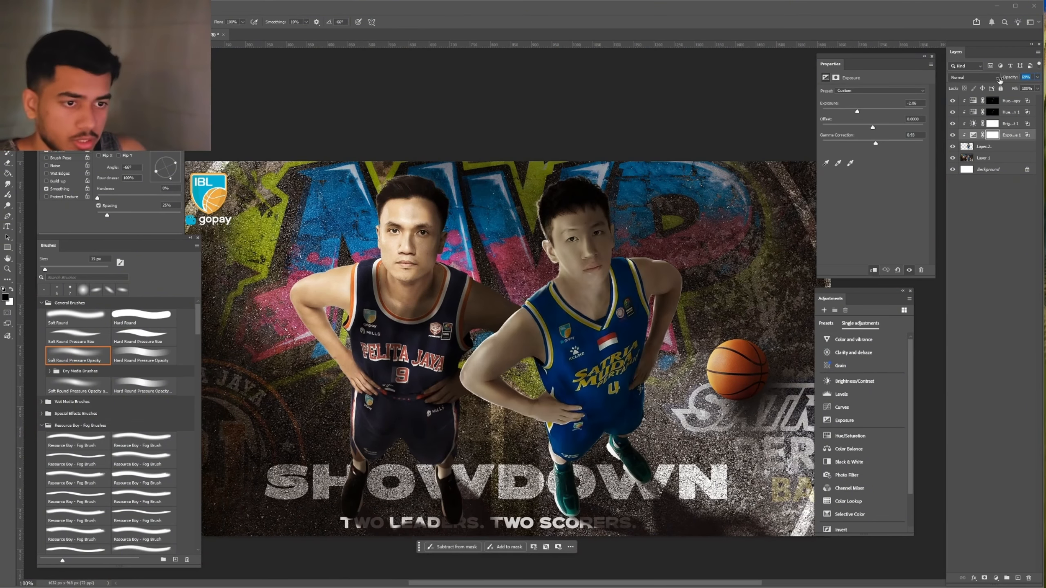
Duplicate the topmost Hue/Saturation highlight layer to make another copy of the painted highlights
{"action": "left_click", "coordinate": [989, 111]}
{"action": "left_click", "coordinate": [1006, 104]}
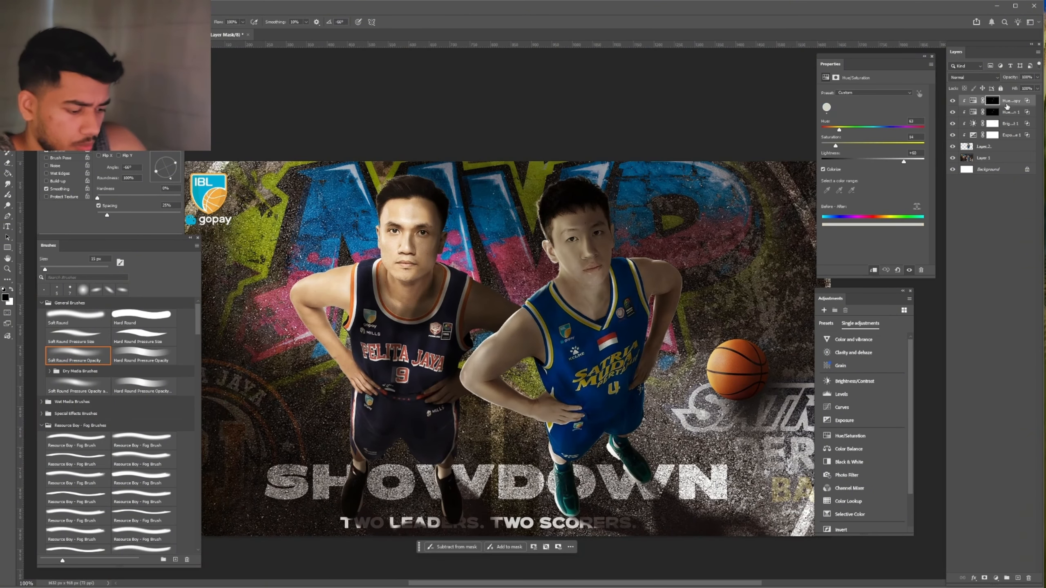
{"action": "key", "text": "ctrl+j"}
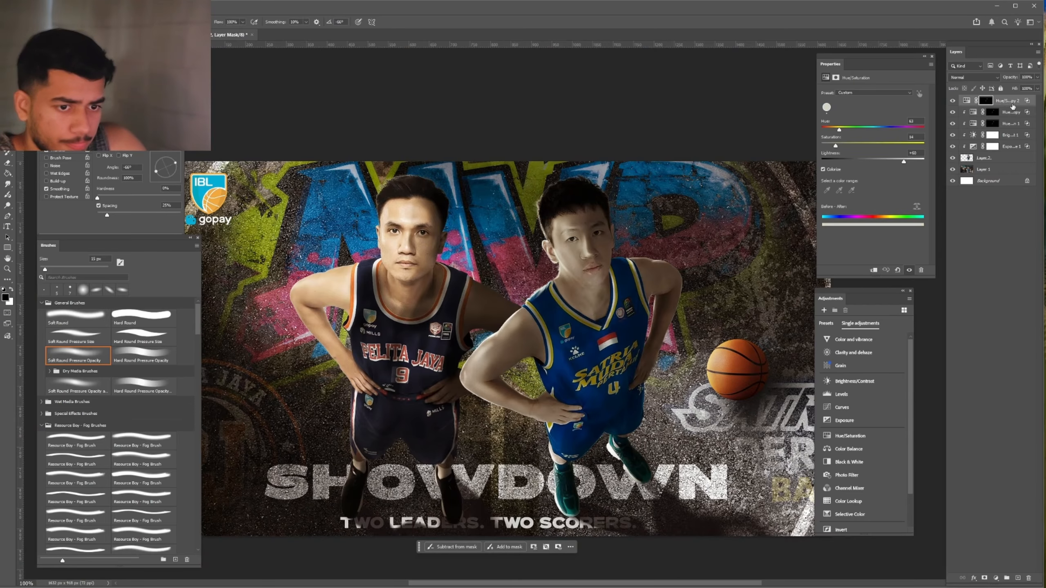
Apply a Gaussian Blur with an 8.4-pixel radius to the duplicated highlight layer's mask, and move that layer beneath the player cutout
{"action": "left_click", "coordinate": [987, 101]}
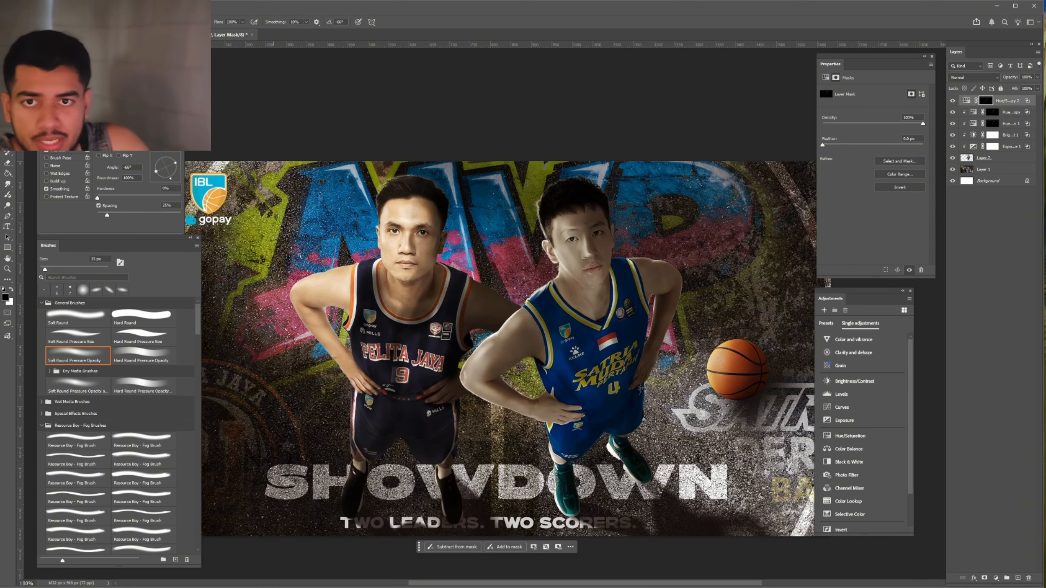
{"action": "left_click", "coordinate": [110, 6]}
{"action": "mouse_move", "coordinate": [158, 161]}
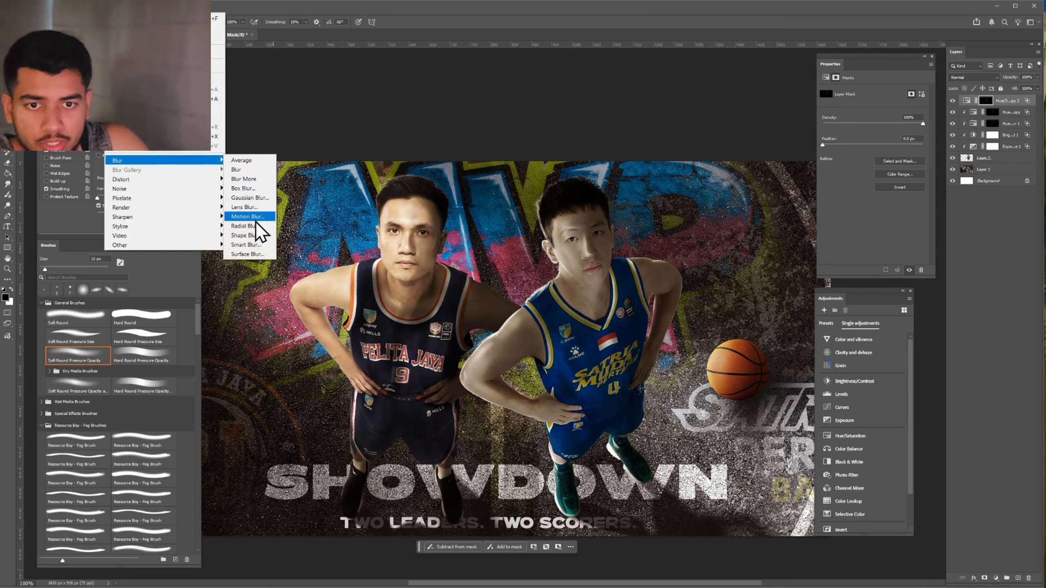
{"action": "left_click", "coordinate": [250, 198]}
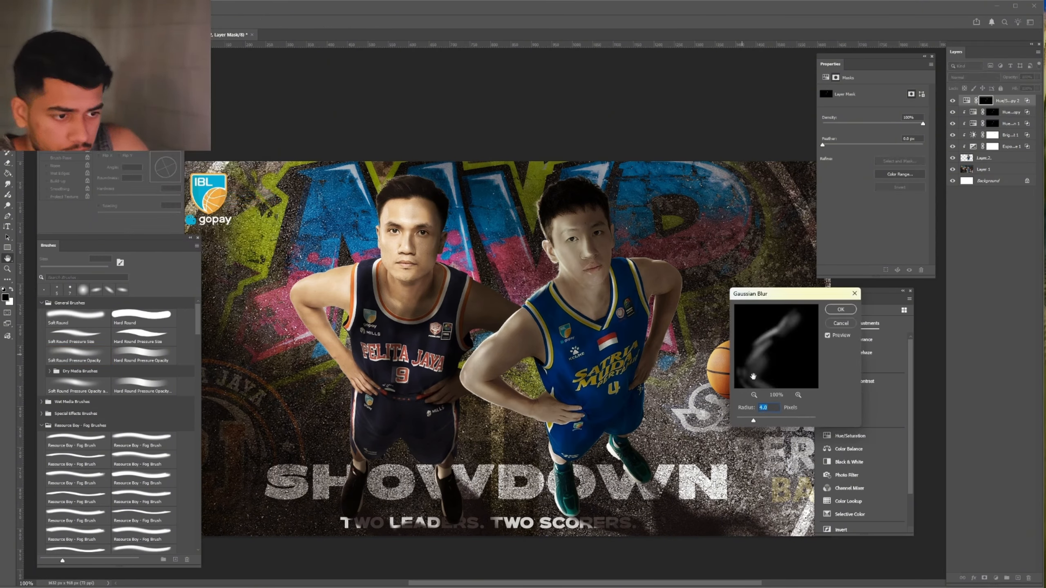
{"action": "left_click_drag", "start_coordinate": [767, 364], "coordinate": [815, 359]}
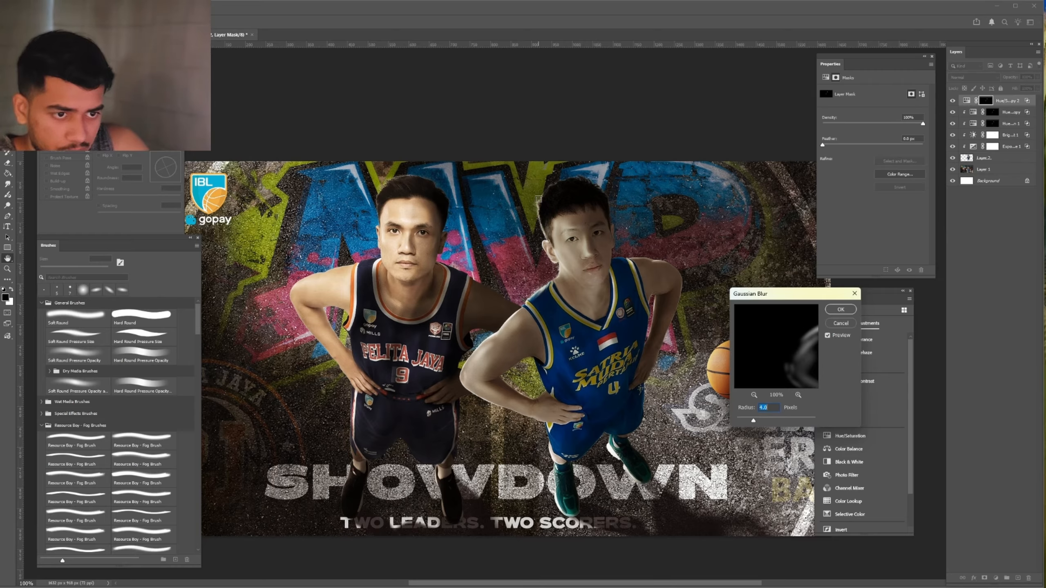
{"action": "left_click", "coordinate": [764, 420]}
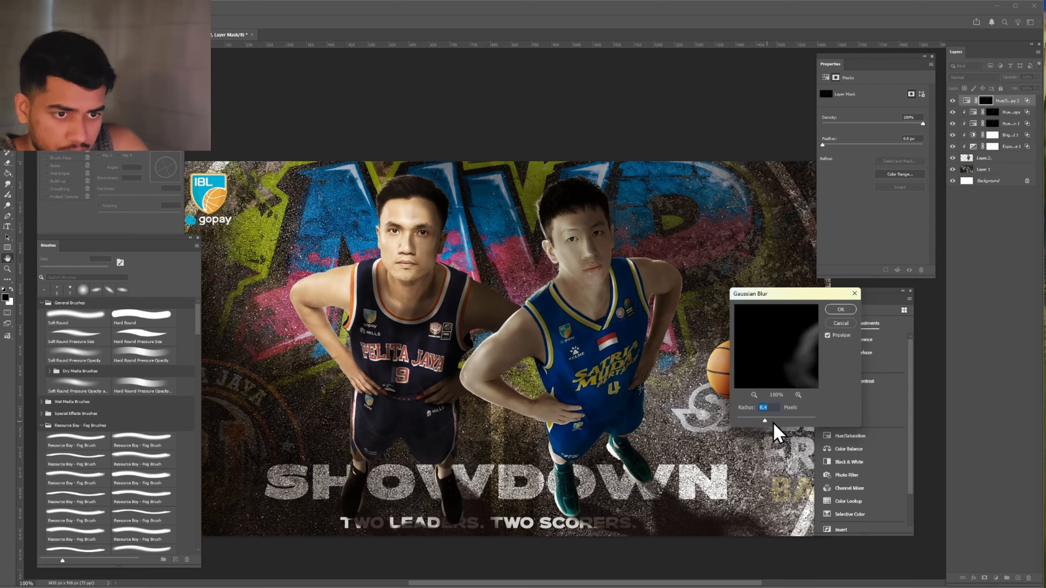
{"action": "left_click", "coordinate": [840, 310]}
{"action": "left_click_drag", "start_coordinate": [1004, 102], "coordinate": [977, 167]}
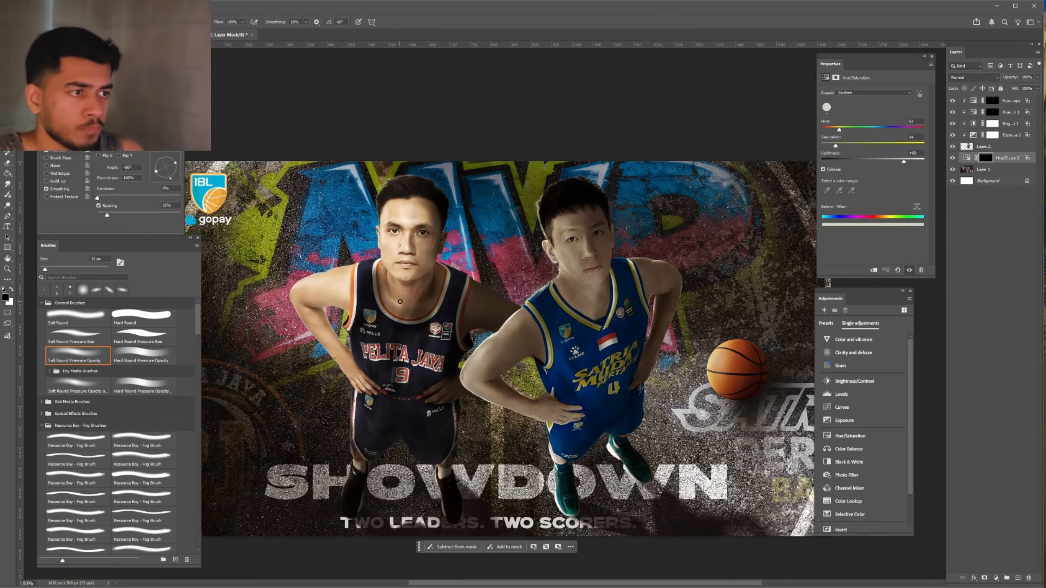
Add a Color Lookup adjustment clipped to the blue-jersey player above his other adjustments and load the LateSunset.3DL look
{"action": "scroll", "coordinate": [852, 392], "scroll_direction": "down", "scroll_amount": 2}
{"action": "left_click", "coordinate": [848, 459]}
{"action": "left_click", "coordinate": [888, 92]}
{"action": "left_click", "coordinate": [882, 237]}
{"action": "key", "text": "Down"}
{"action": "key", "text": "Down"}
{"action": "key", "text": "Down"}
{"action": "key", "text": "Down"}
{"action": "key", "text": "Down"}
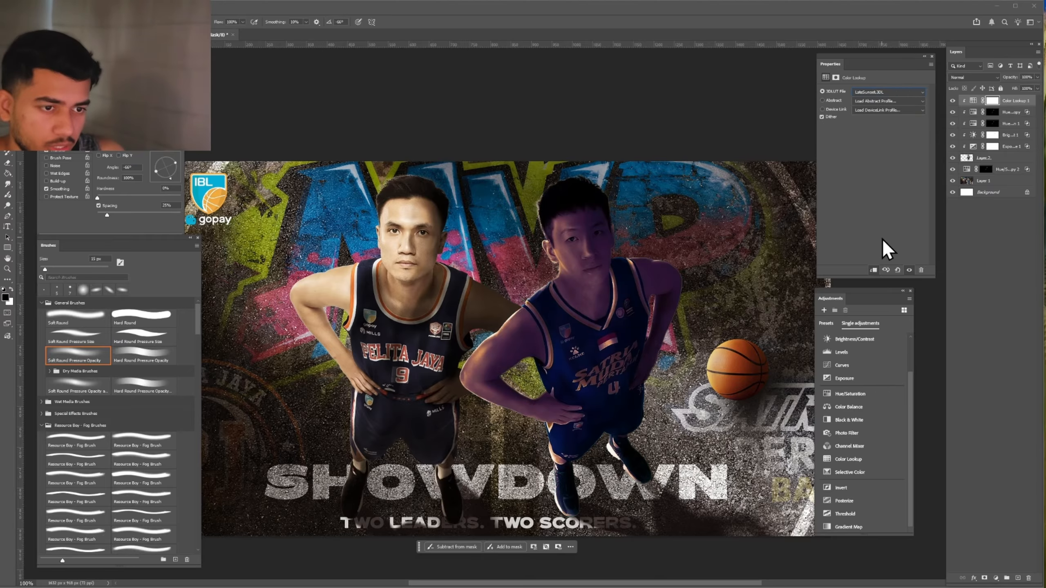
Group the player cutout with its clipped adjustments, duplicate the group and convert the copy to a smart object
{"action": "right_click", "coordinate": [1010, 161]}
{"action": "left_click", "coordinate": [1014, 101], "text": "shift"}
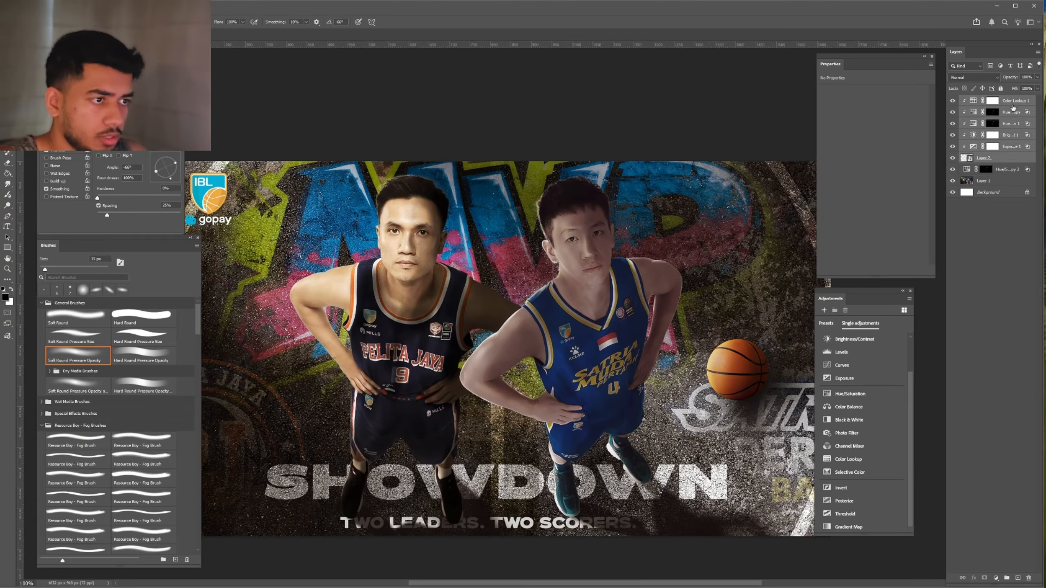
{"action": "key", "text": "ctrl+g"}
{"action": "key", "text": "ctrl+j"}
{"action": "right_click", "coordinate": [1012, 97]}
{"action": "left_click", "coordinate": [1030, 280]}
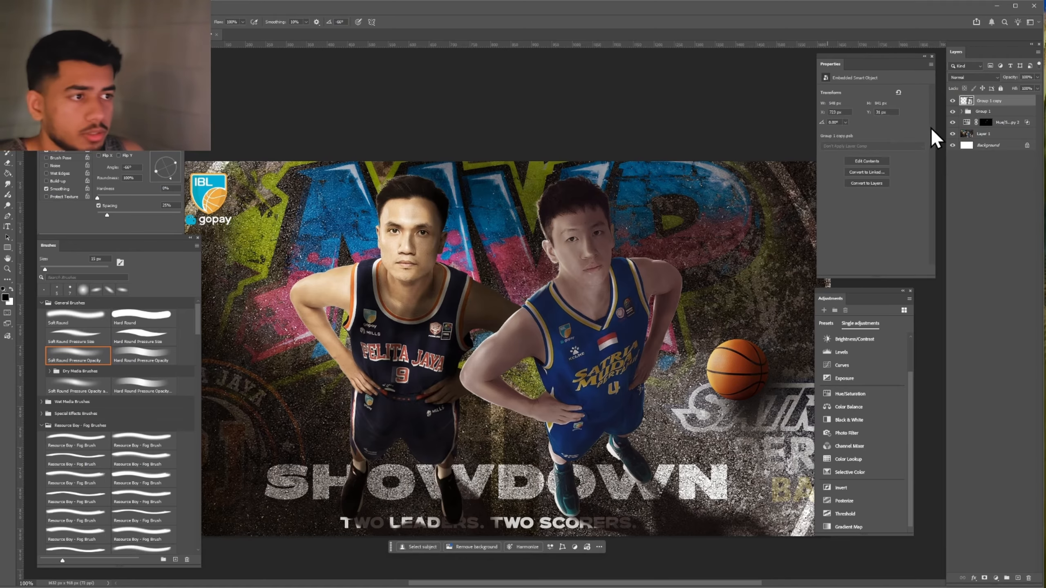
Start the Camera Raw filter on the player smart object and set the curve's highlights to +23, lights +21, darks +36 and shadows -4
{"action": "key", "text": "ctrl+shift+a"}
{"action": "scroll", "coordinate": [825, 427], "scroll_direction": "down", "scroll_amount": 4}
{"action": "left_click_drag", "start_coordinate": [825, 396], "coordinate": [840, 421]}
{"action": "mouse_move", "coordinate": [825, 433]}
{"action": "left_mouse_down"}
{"action": "mouse_move", "coordinate": [803, 433]}
{"action": "mouse_move", "coordinate": [822, 433]}
{"action": "left_mouse_up"}
{"action": "scroll", "coordinate": [823, 433], "scroll_direction": "down", "scroll_amount": 1}
Adjust the player's red and orange tones in the color mixer, set sharpening to 18 and apply the Camera Raw filter
{"action": "left_click_drag", "start_coordinate": [824, 461], "coordinate": [858, 462]}
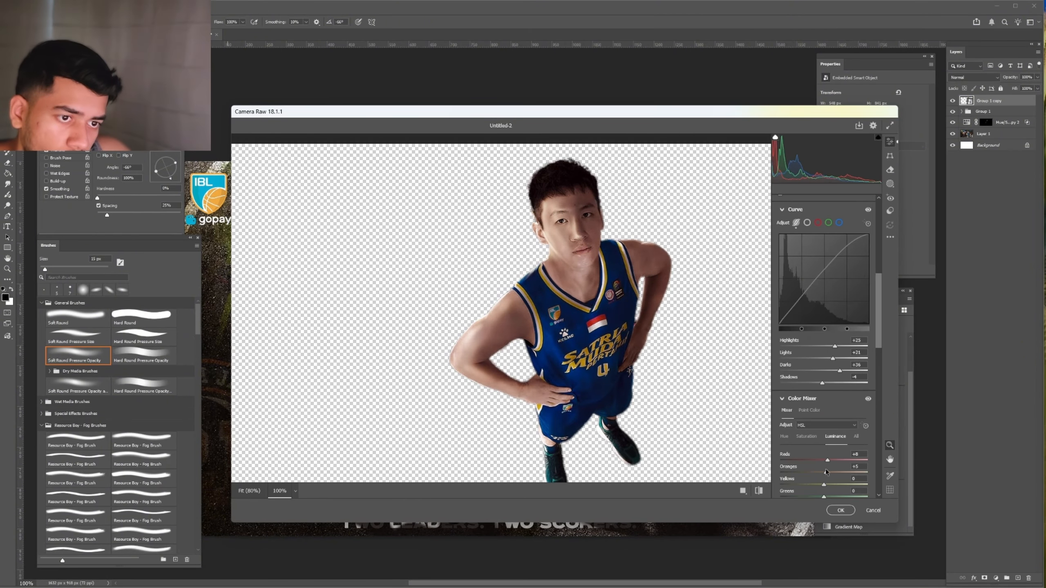
{"action": "scroll", "coordinate": [849, 445], "scroll_direction": "down", "scroll_amount": 1}
{"action": "left_click", "coordinate": [784, 387]}
{"action": "left_click_drag", "start_coordinate": [824, 411], "coordinate": [827, 411]}
{"action": "scroll", "coordinate": [826, 416], "scroll_direction": "down", "scroll_amount": 5}
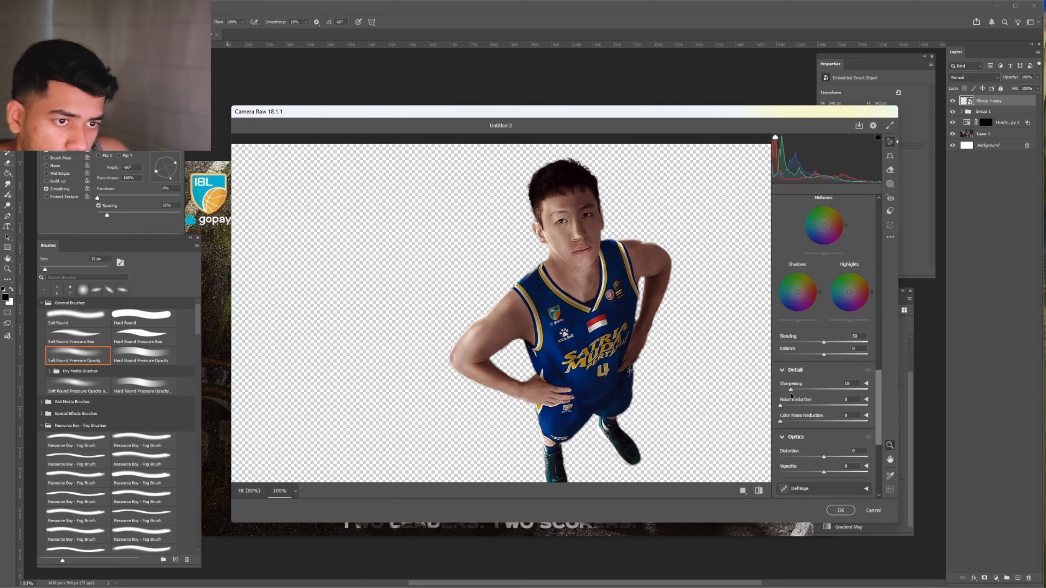
{"action": "left_click", "coordinate": [838, 508]}
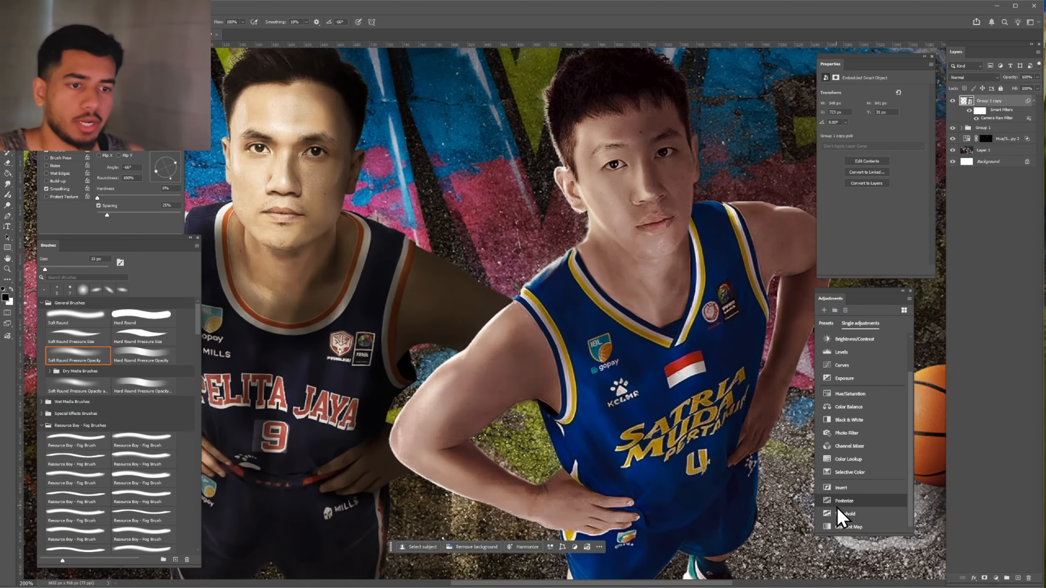
Compare the blue-jersey player before and after relighting by toggling the visibility of the group that holds all the edits
{"action": "key", "text": "ctrl+minus"}
{"action": "key", "text": "ctrl+minus"}
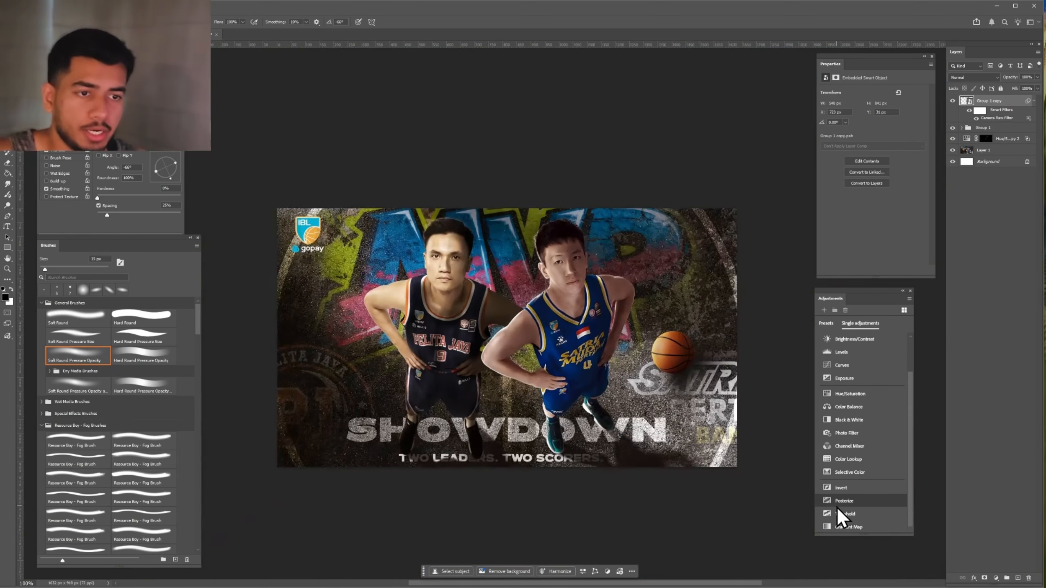
{"action": "key", "text": "ctrl+plus"}
{"action": "key", "text": "ctrl+plus"}
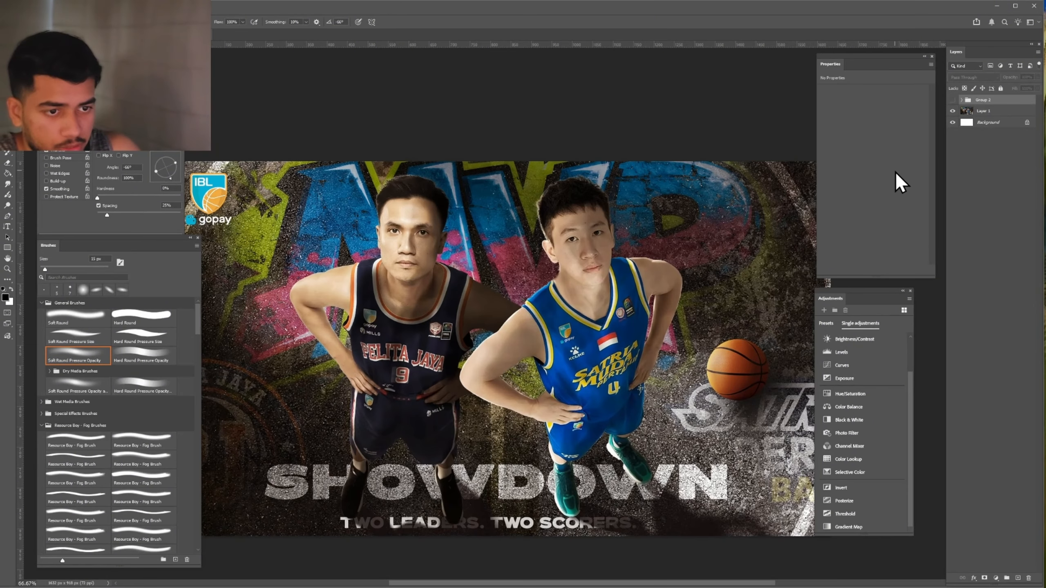
{"action": "left_click_drag", "start_coordinate": [726, 291], "coordinate": [642, 320]}
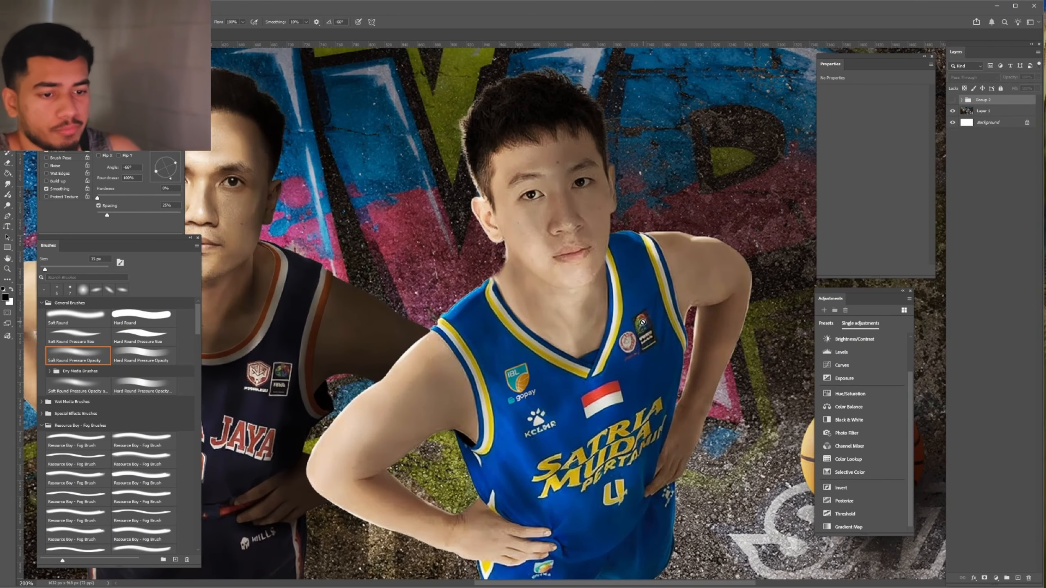
{"action": "left_click", "coordinate": [953, 100]}
{"action": "left_click", "coordinate": [952, 100]}
{"action": "left_click", "coordinate": [953, 100]}
{"action": "left_click", "coordinate": [953, 100]}
{"action": "left_click", "coordinate": [952, 100]}
{"action": "left_click_drag", "start_coordinate": [701, 229], "coordinate": [732, 282]}
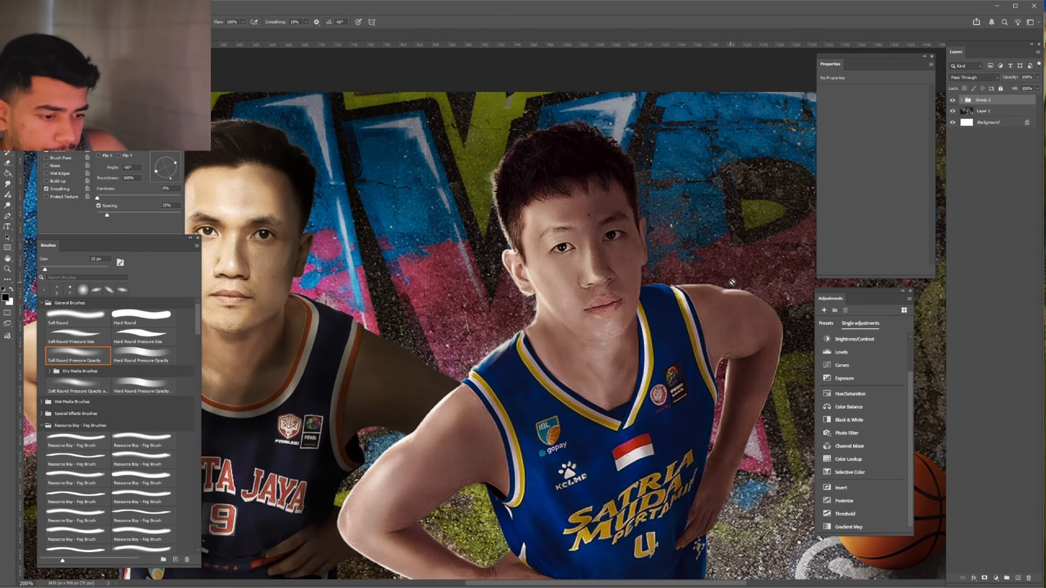